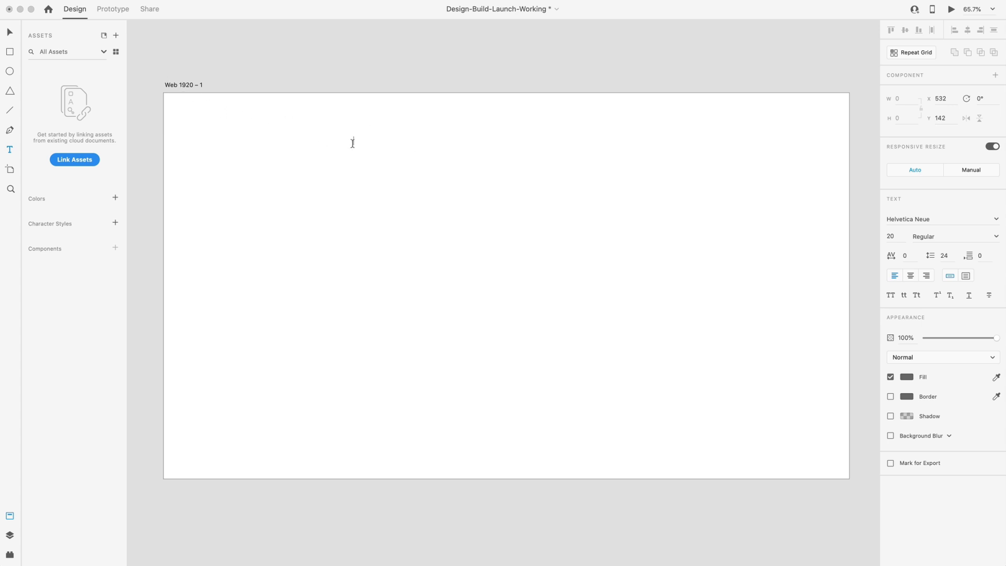
Step: Write an ideas list on the artboard: "Ideas:", "What I do", "5-7 projects displayed - link to social", "About me" and "CTA/Footer", one per line
text(Ideas:)
key(Return)
text(What )
text(I do)
text(5-7 projec)
text(ts displayed)
text(- link to social )
text(About me)
key(Return)
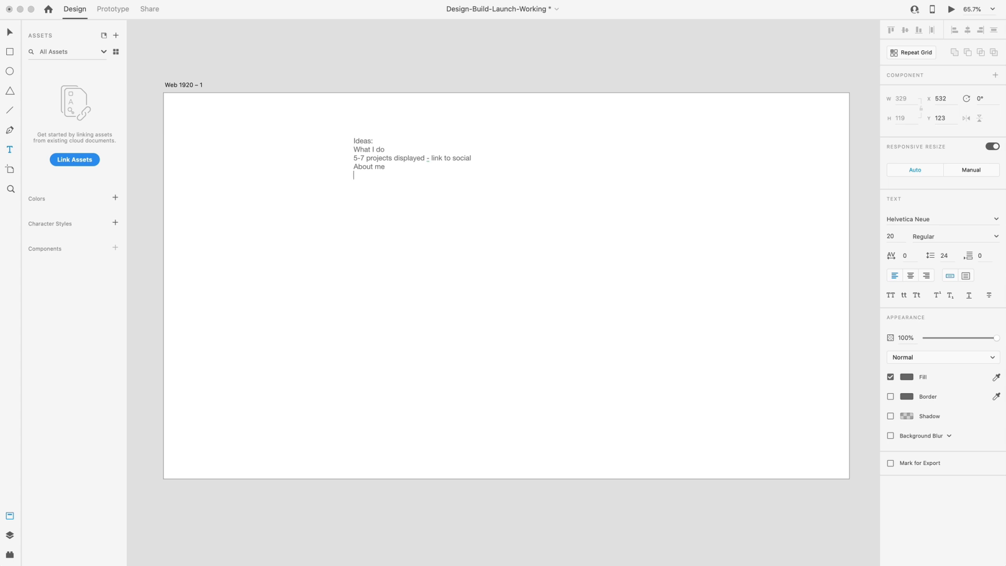
text(CTA/Footer)
Step: Insert a "Hero" line above "What I do" in the ideas list
click(354, 149)
key(Return)
key(Up)
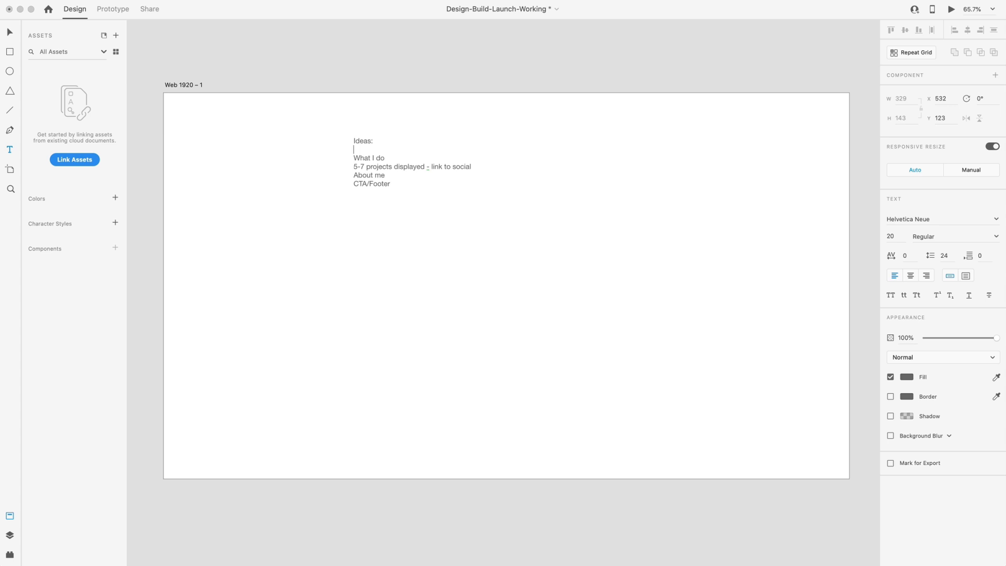
text(Hero)
key(Escape)
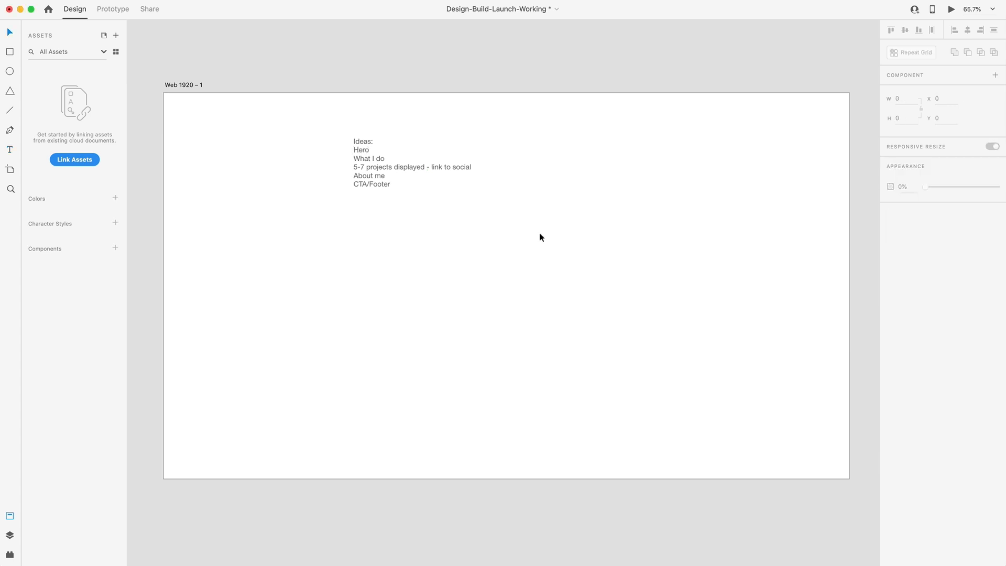
click(457, 220)
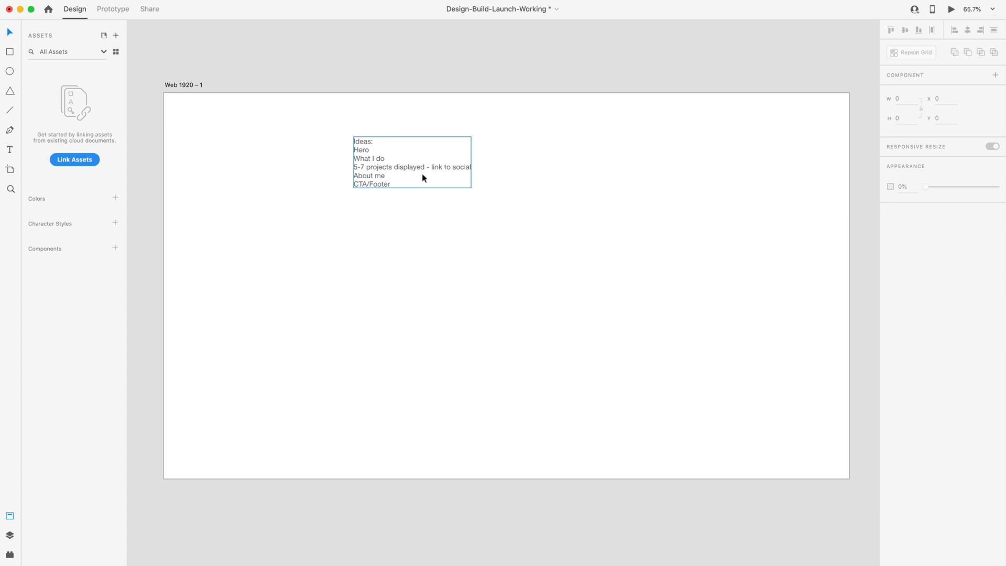
Step: Move the ideas text off the artboard onto the empty canvas to its left
scroll(422, 174, down, 5)
drag(422, 174, 230, 175)
scroll(220, 155, left, 2)
Step: Turn on the layout grid for the artboard and set its side margins to 200
click(575, 193)
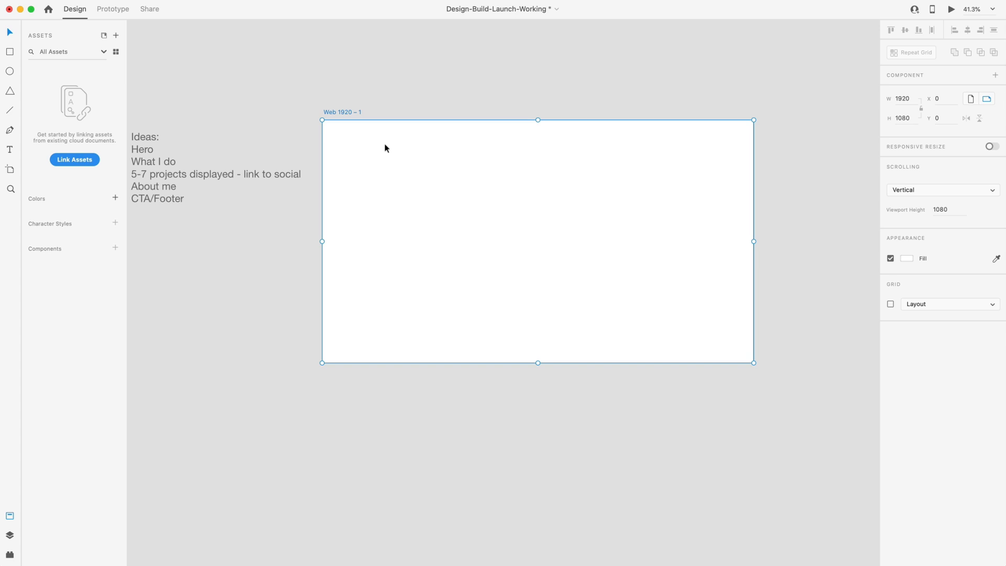
click(891, 304)
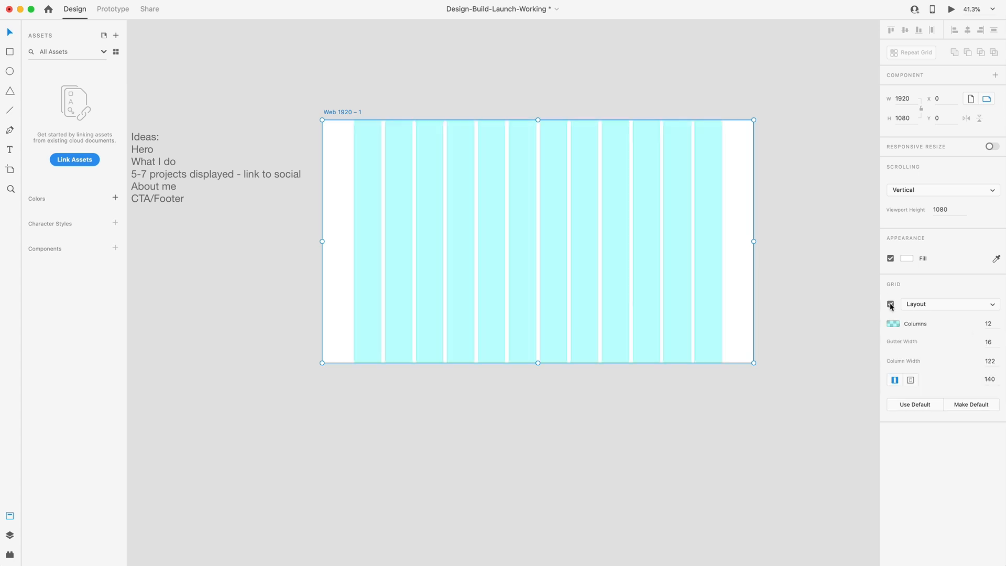
click(998, 379)
text(200)
key(Return)
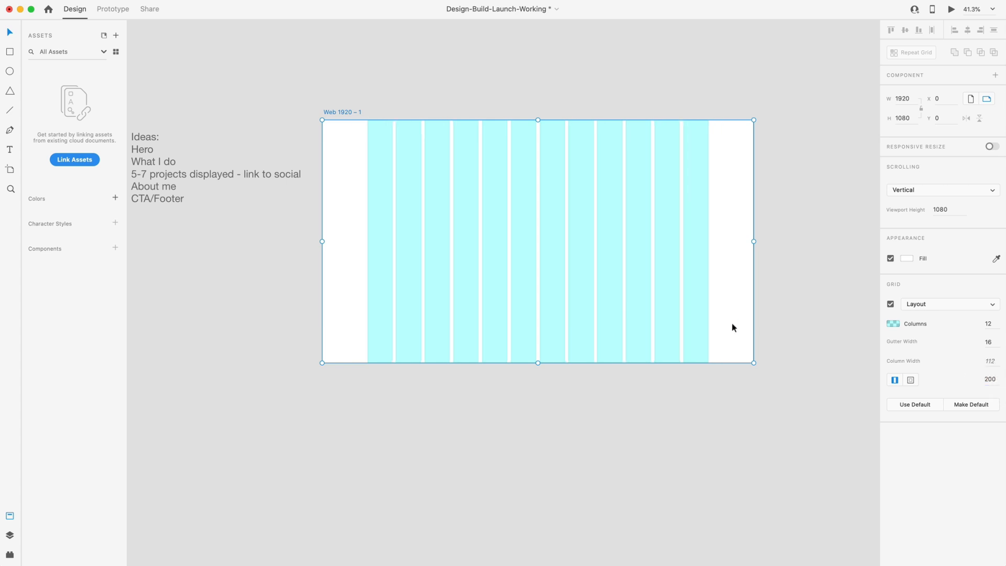
Step: Lower the opacity of the grid's column color to 10%
click(893, 323)
drag(871, 329, 873, 341)
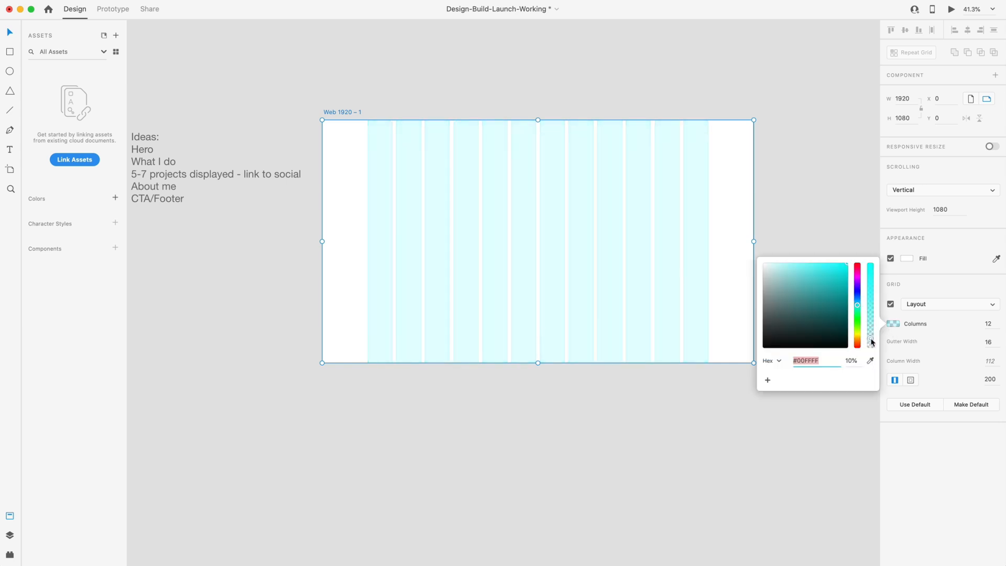
click(682, 400)
Step: Draw a full-height 568 × 1080 sidebar rectangle from the artboard's left edge through the third grid column
scroll(598, 210, up, 5)
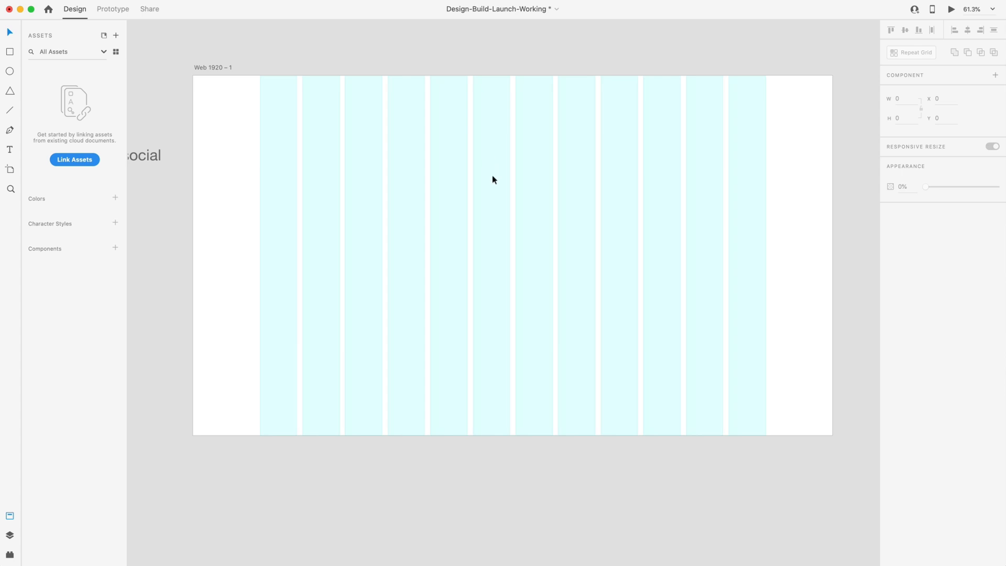
click(10, 52)
mouse_move(195, 77)
mouse_down()
mouse_move(308, 229)
mouse_move(385, 434)
mouse_up()
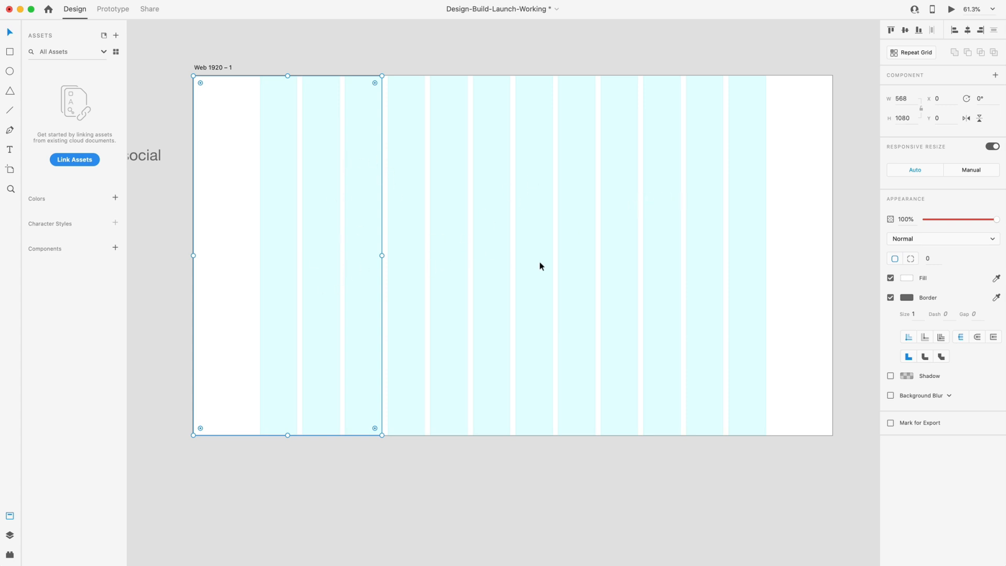
click(578, 246)
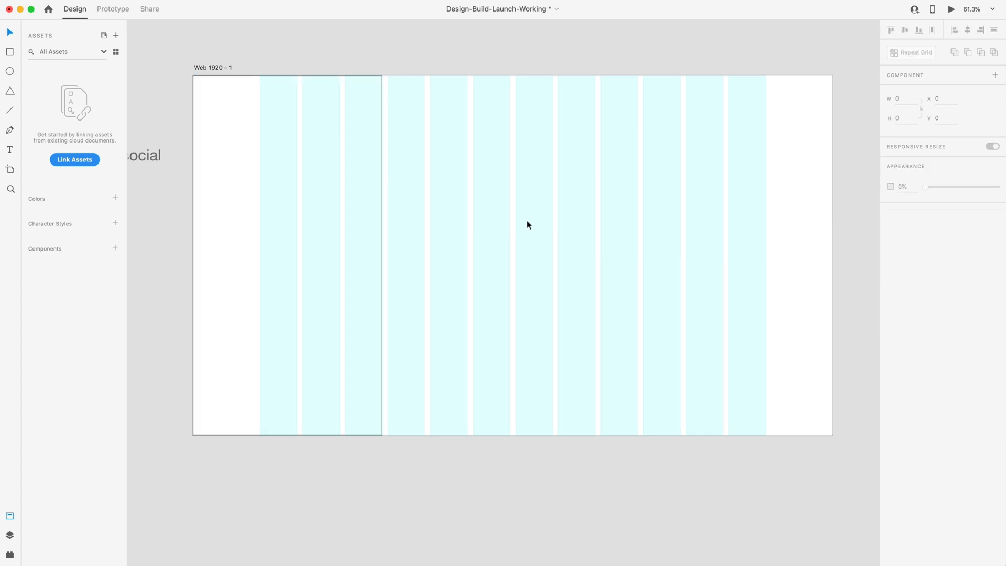
Step: Remove the sidebar rectangle's border and fill it with light grey #F0F0F0
scroll(467, 216, down, 3)
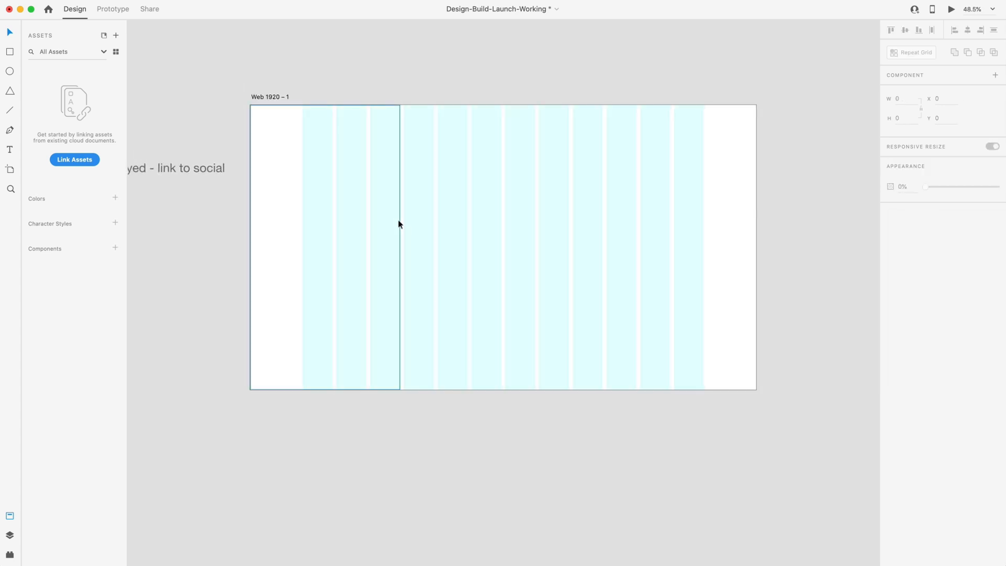
click(400, 223)
click(890, 298)
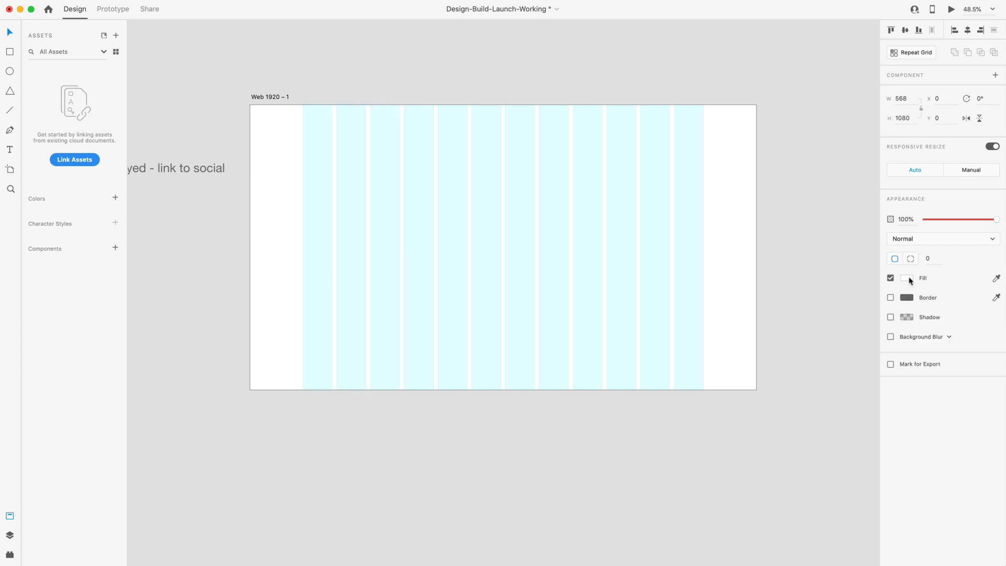
click(908, 278)
click(777, 227)
drag(775, 229, 773, 231)
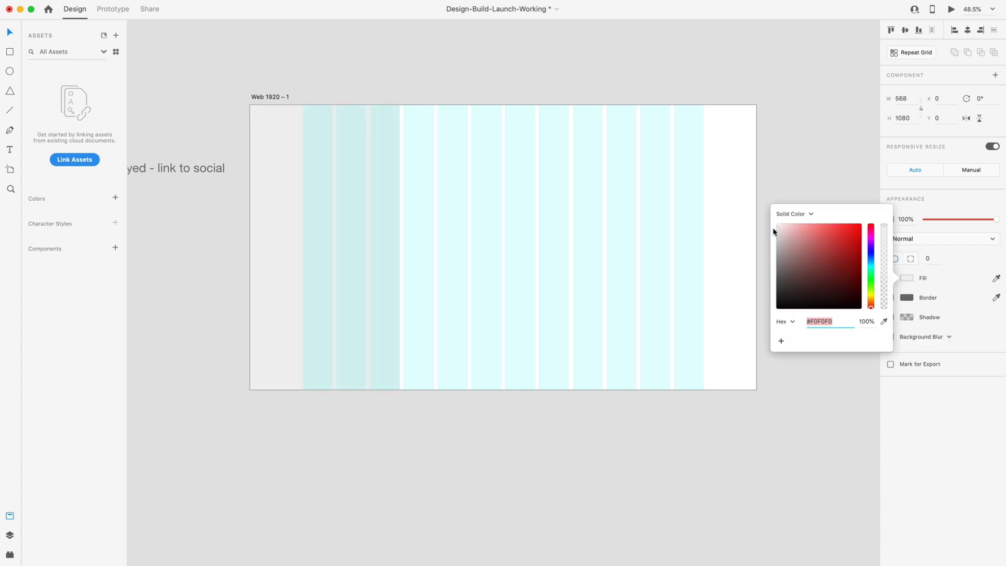
click(790, 163)
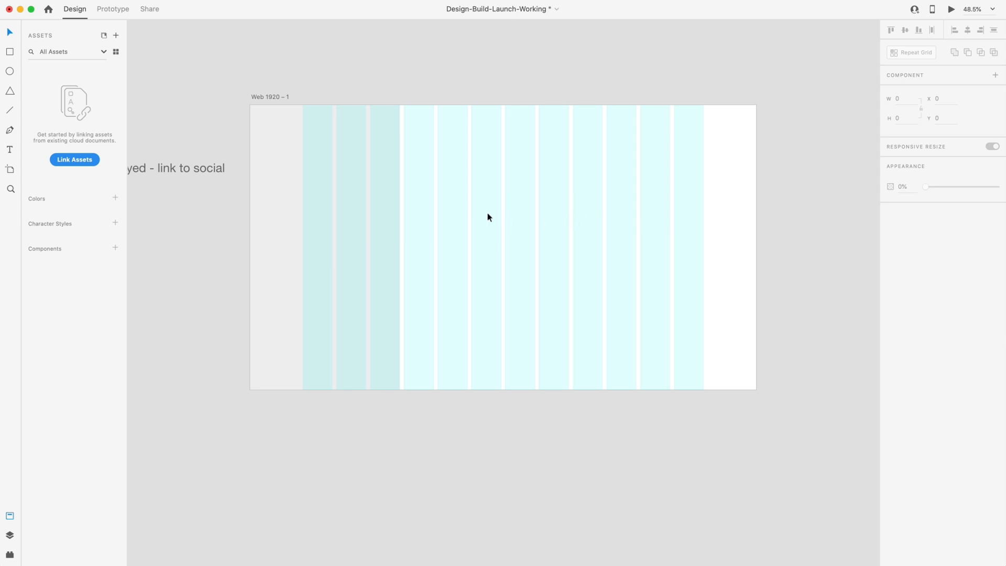
Step: Draw a rectangle about 478 × 87 to the right of the sidebar, sample the sidebar's grey as its fill and remove its border
scroll(590, 216, up, 3)
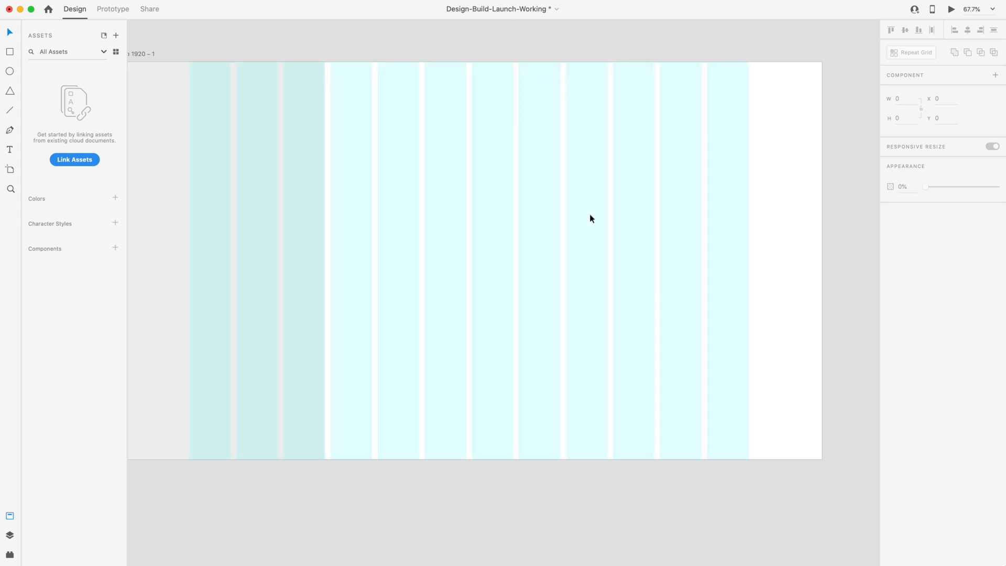
click(9, 51)
mouse_move(378, 145)
mouse_down()
mouse_move(443, 173)
mouse_move(537, 190)
mouse_move(554, 177)
mouse_up()
key(i)
click(184, 169)
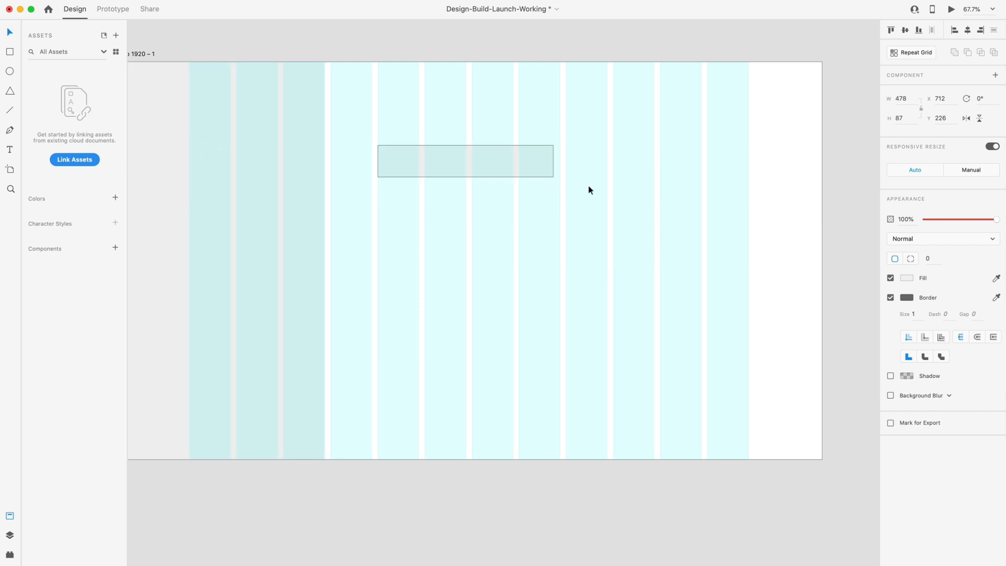
click(891, 297)
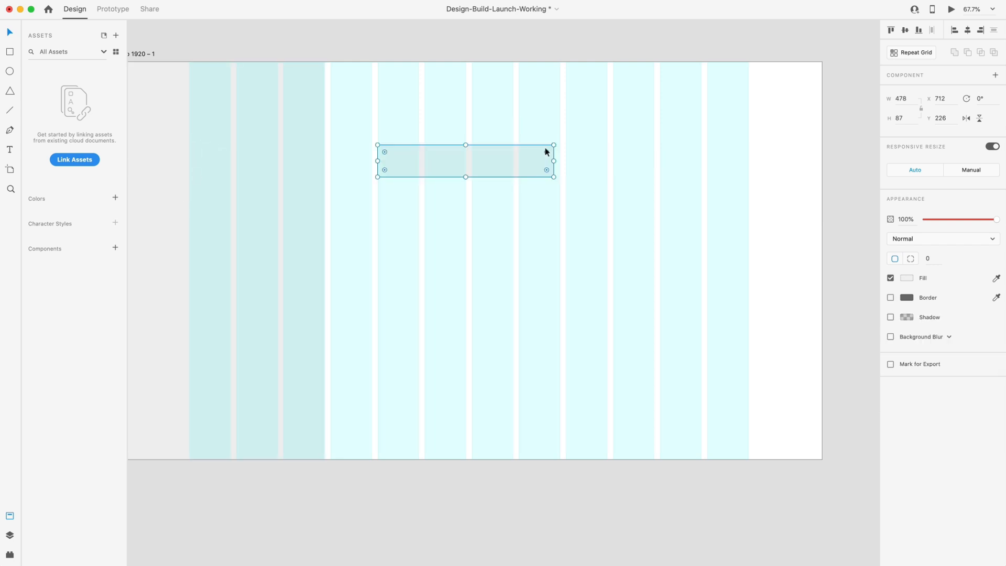
Step: Round the rectangle's corners fully to 44 and move it to the fourth column at X 584, Y 258
drag(545, 153, 458, 160)
drag(471, 162, 417, 168)
key(shift+Down)
key(shift+Down)
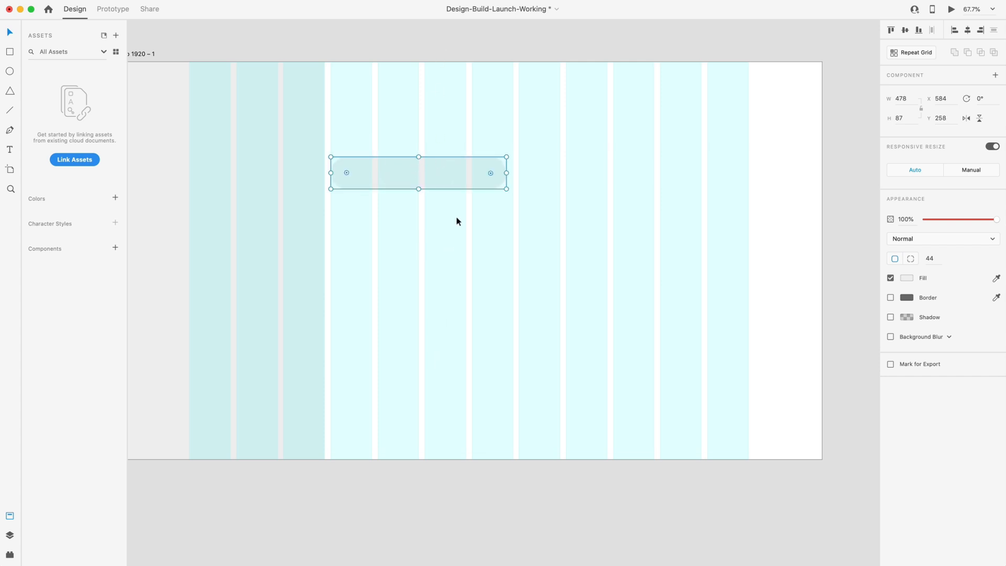
Step: Stack two evenly spaced copies of the pill below it, making the middle one slightly wider and the lowest one narrower
drag(449, 171, 455, 255)
click(471, 221)
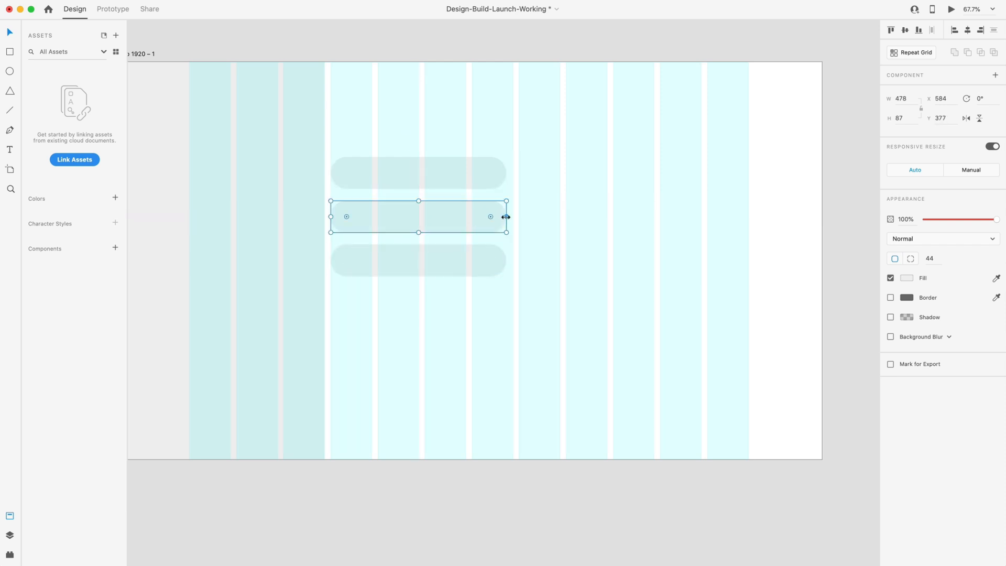
drag(509, 216, 521, 217)
click(489, 257)
drag(506, 259, 479, 257)
scroll(734, 162, left, 3)
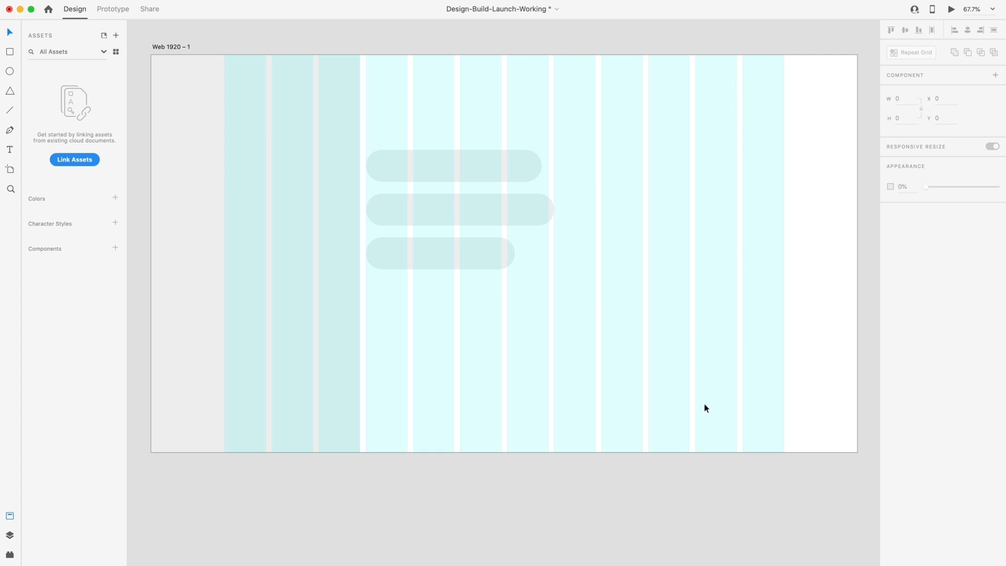
Step: Add a small 206 × 29 pill ending at the last grid column near the artboard's top, and copy it to X 584, Y 59
drag(438, 175, 724, 85)
click(593, 149)
click(608, 143)
click(684, 228)
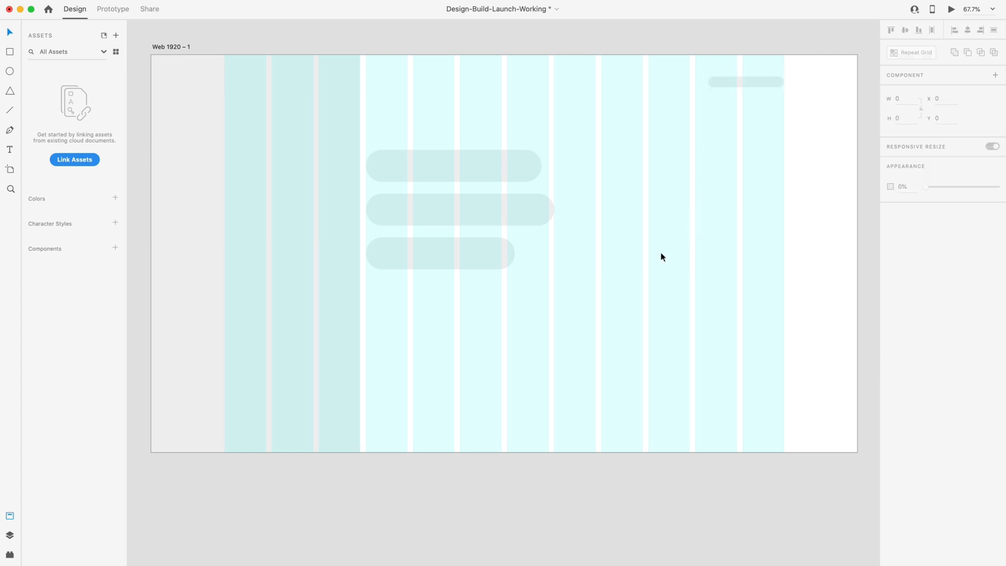
drag(752, 84, 408, 90)
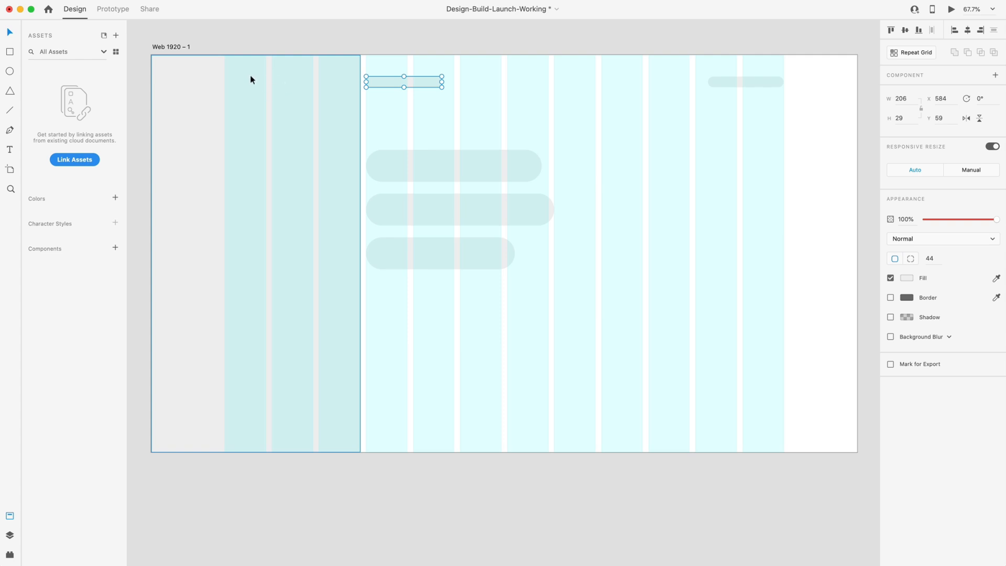
click(629, 82)
Step: Copy the lowest headline pill to the artboard's bottom at X 584 and resize the copy to 689 × 71
scroll(679, 124, down, 1)
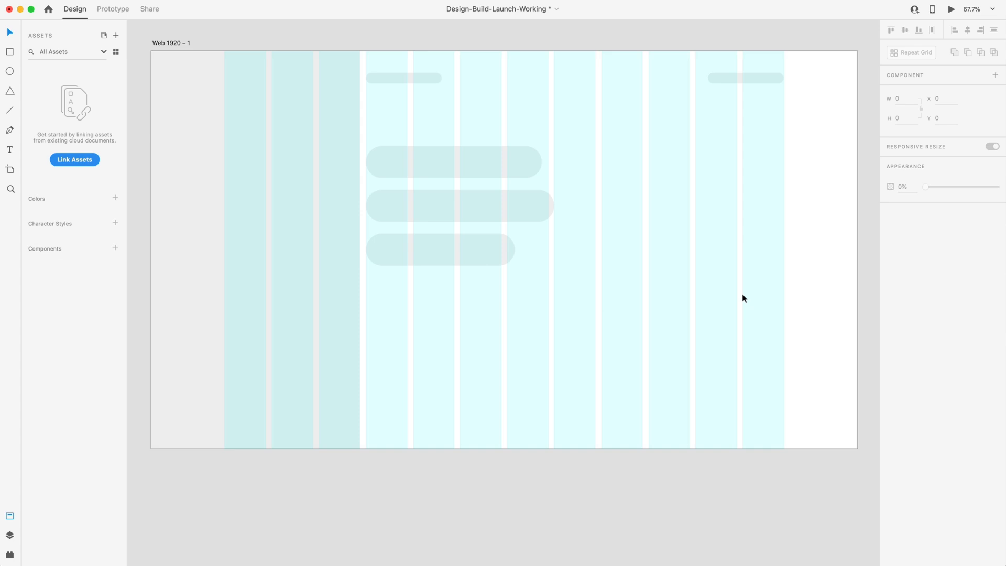
scroll(690, 220, down, 1)
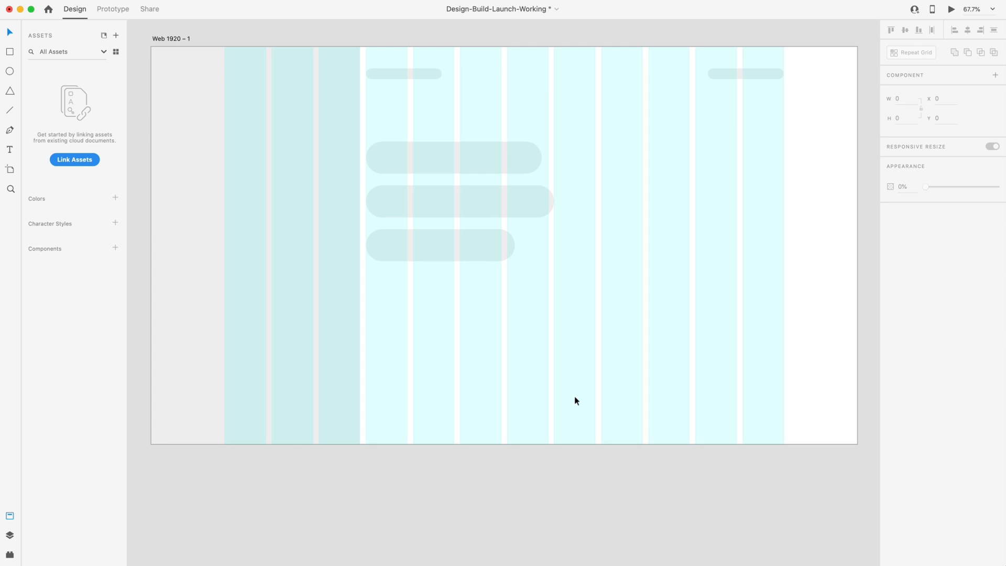
click(465, 247)
drag(466, 247, 620, 427)
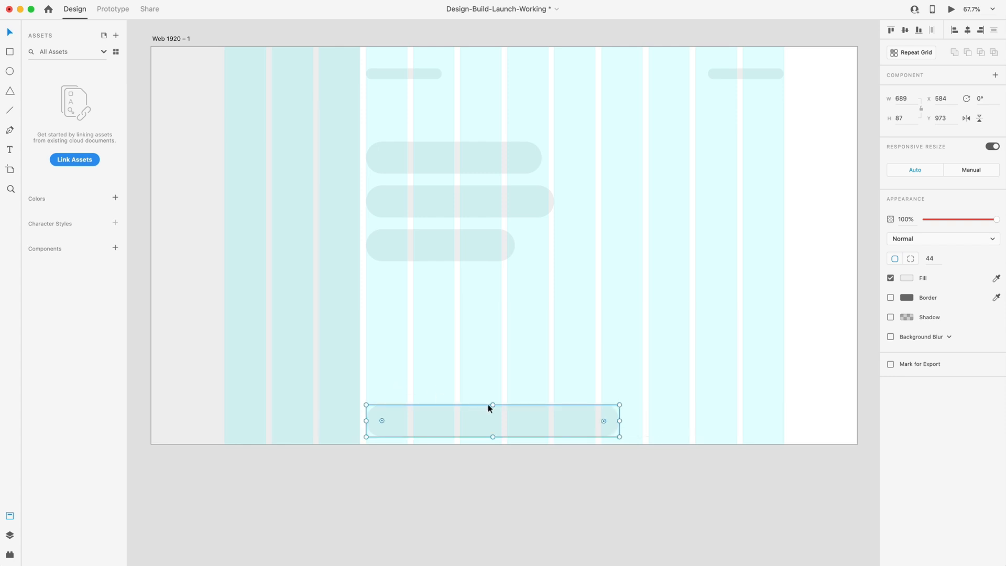
drag(491, 405, 491, 411)
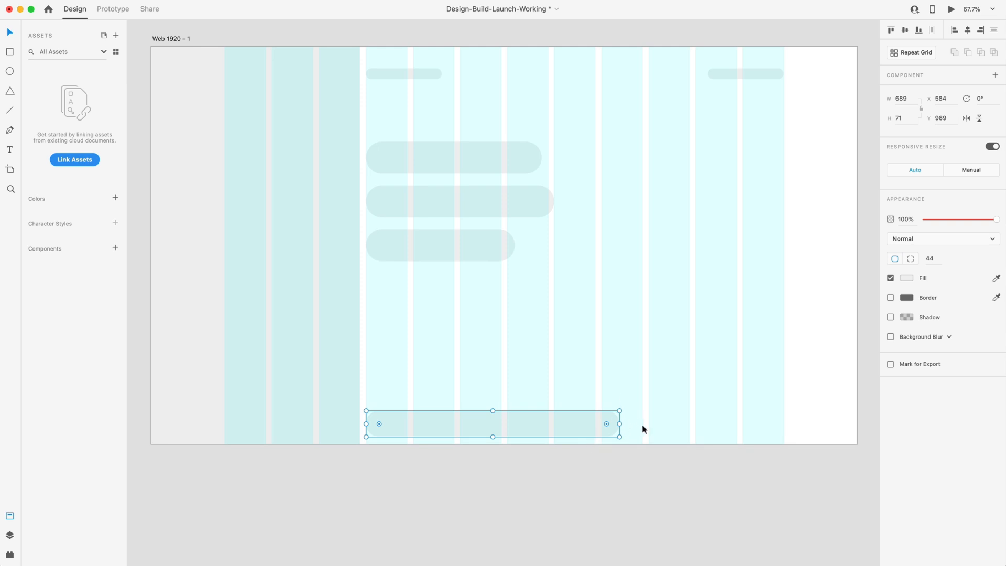
Step: Reposition the wide bottom pill vertically to Y 997, close to the artboard's lower edge
drag(571, 434, 569, 426)
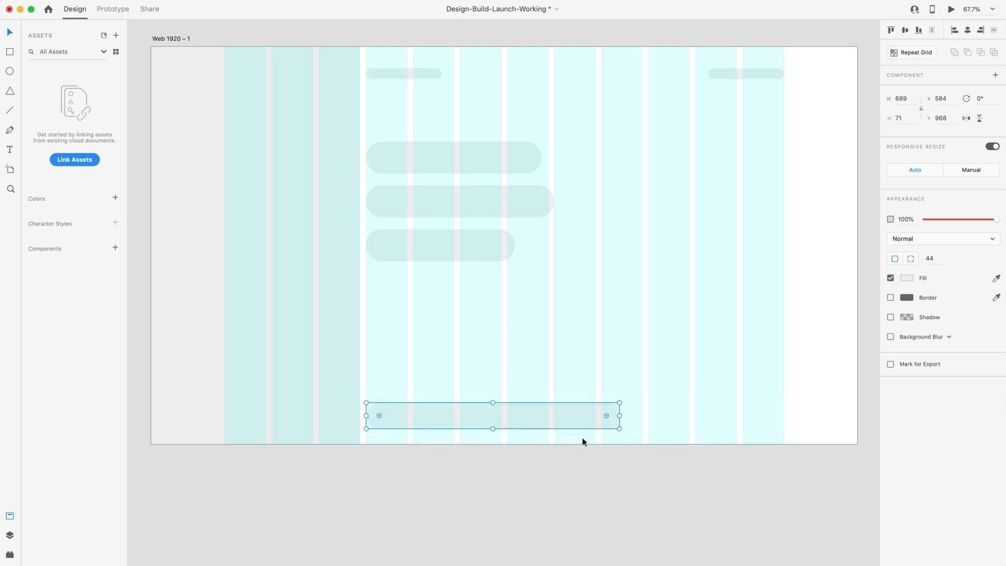
click(690, 408)
drag(539, 416, 538, 423)
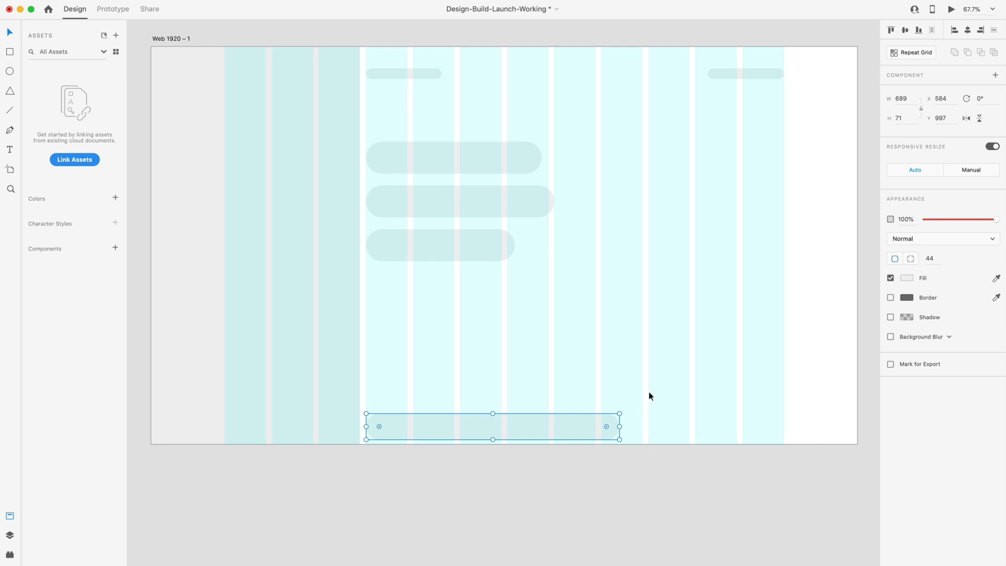
click(666, 353)
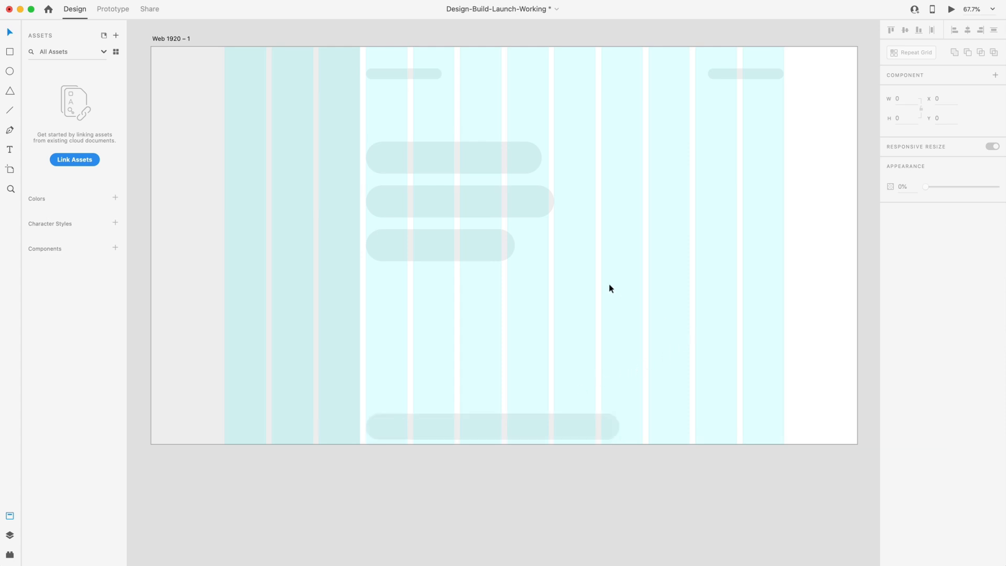
Step: Copy the small top pill into the sidebar and give the copy a darker grey fill
scroll(610, 285, down, 3)
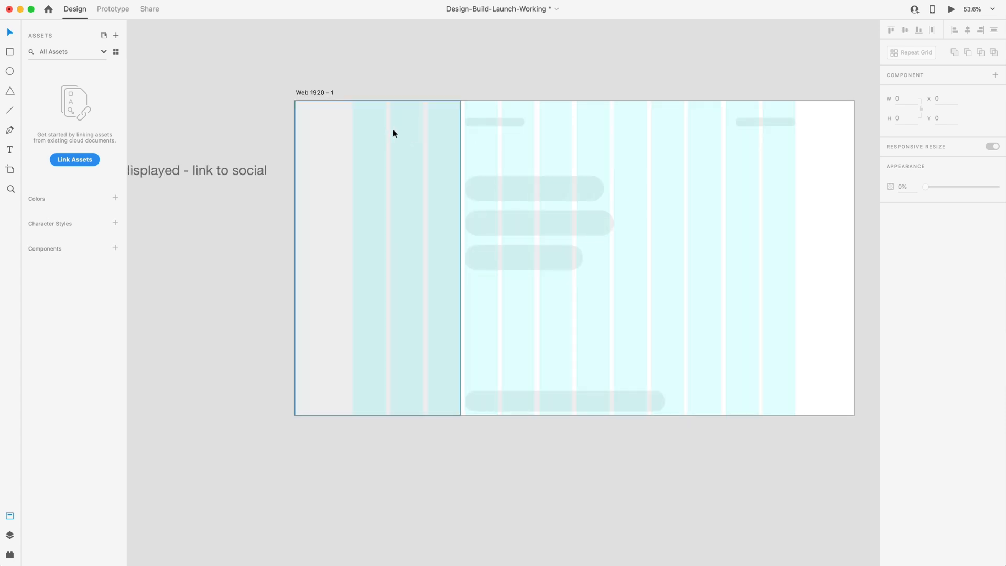
scroll(393, 129, up, 5)
scroll(576, 129, left, 2)
drag(604, 128, 408, 152)
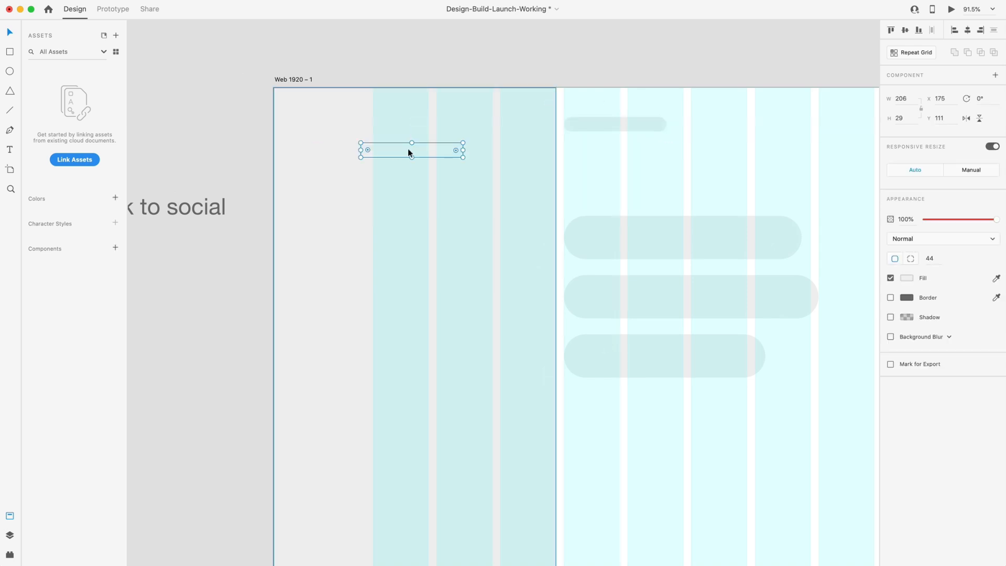
click(907, 278)
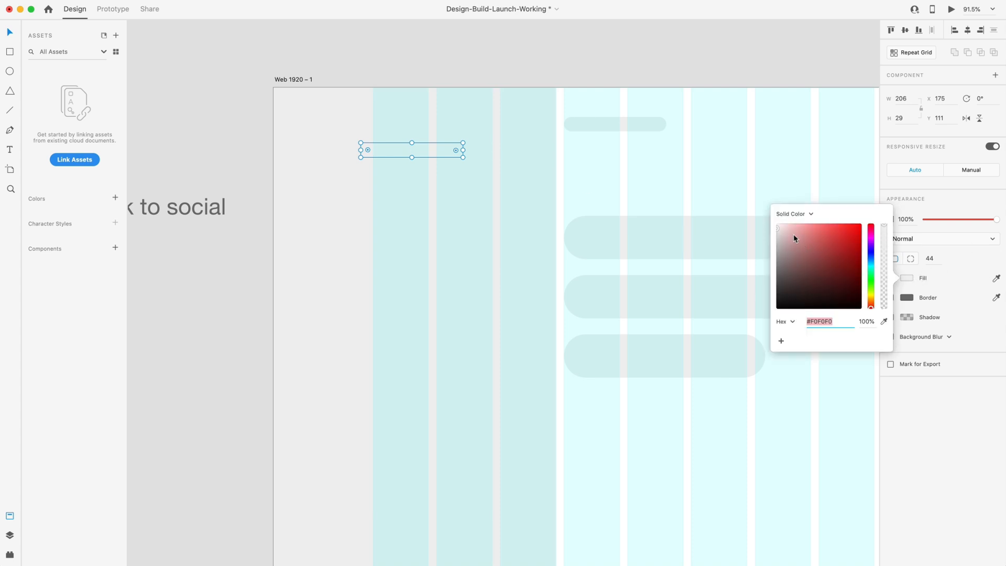
drag(778, 229, 778, 234)
Step: Align the sidebar pill with the first grid column at X 200 and stack three evenly spaced copies below it
drag(421, 149, 414, 192)
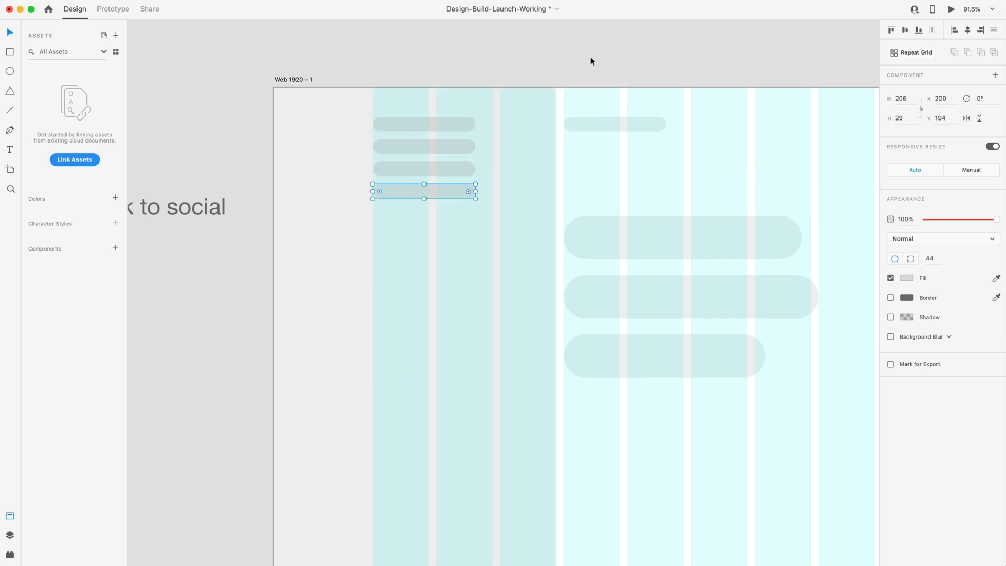
click(591, 63)
key(super+0)
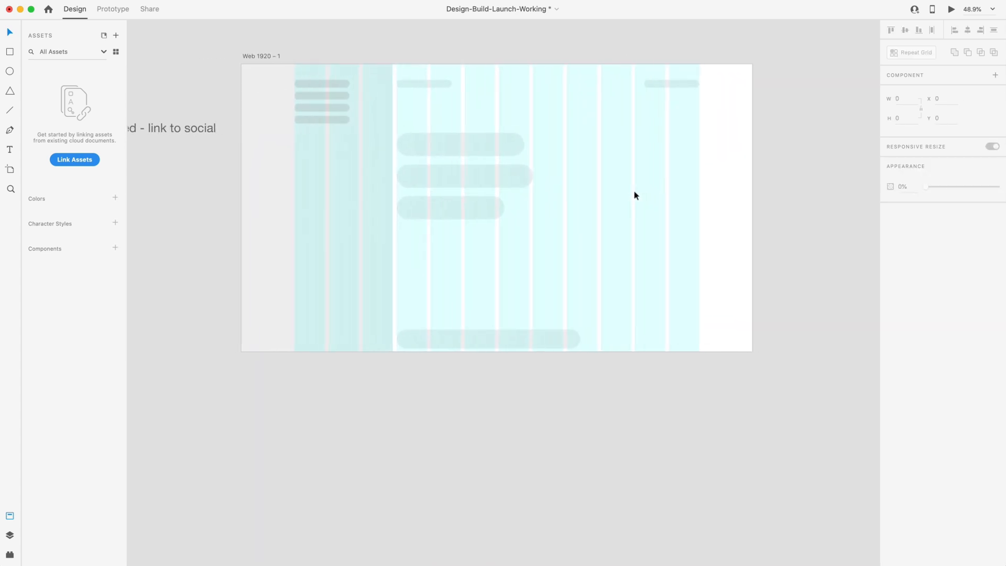
Step: Spread the four sidebar pills further apart with equal vertical gaps of 51 px
scroll(634, 194, up, 3)
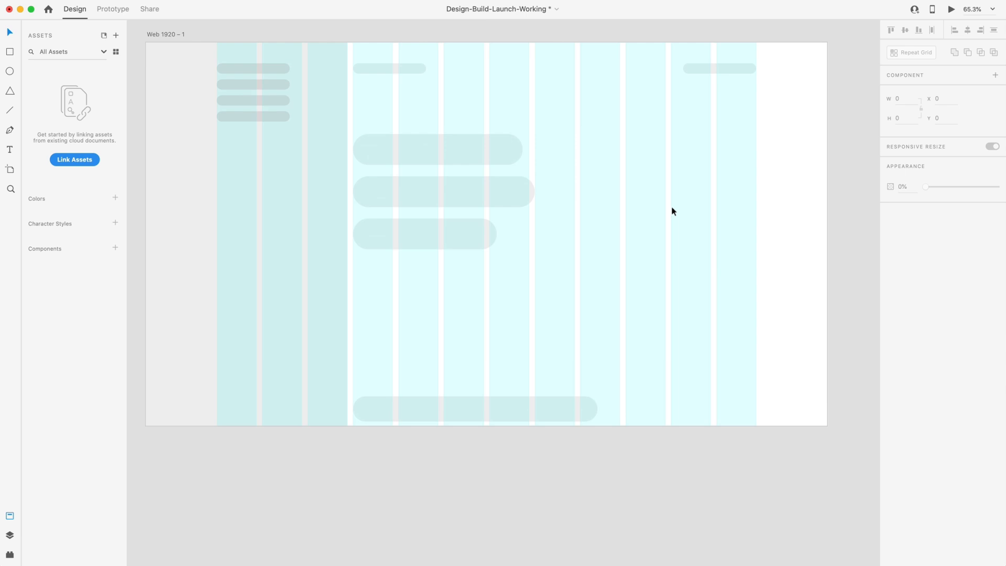
scroll(584, 180, left, 10)
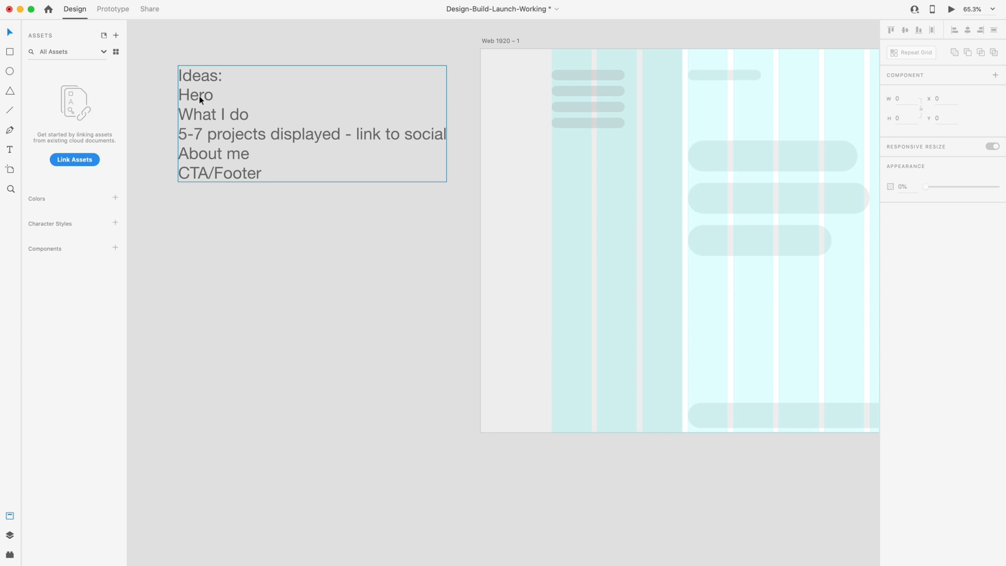
click(590, 93)
shift+click(590, 108)
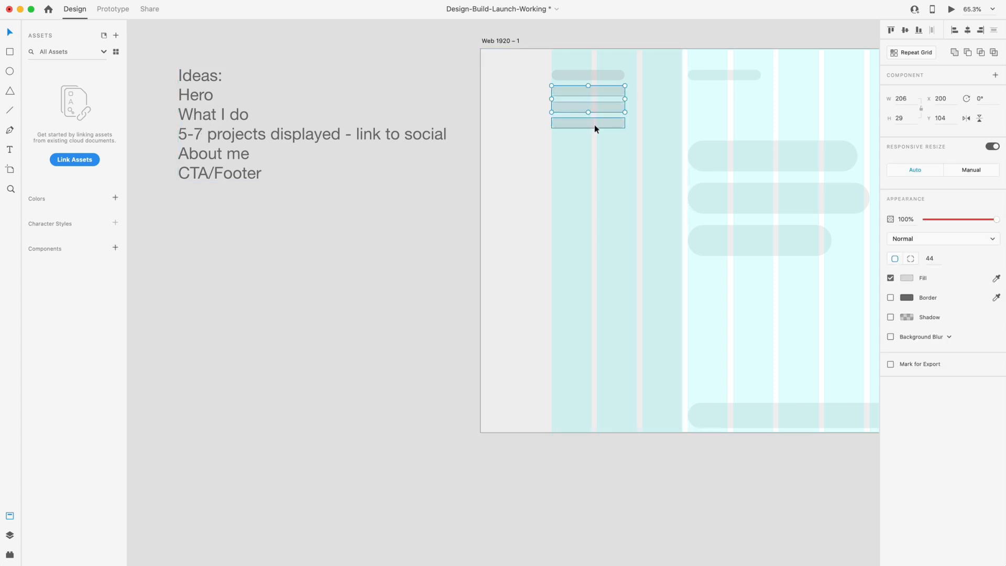
drag(606, 106, 605, 121)
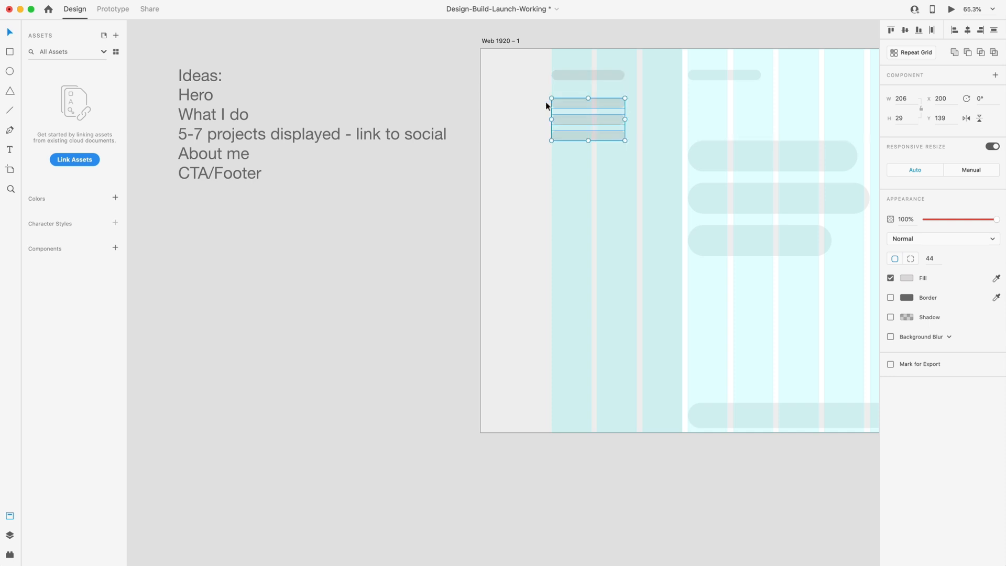
click(551, 112)
click(580, 117)
shift+click(589, 135)
drag(601, 122, 586, 160)
click(486, 94)
click(581, 149)
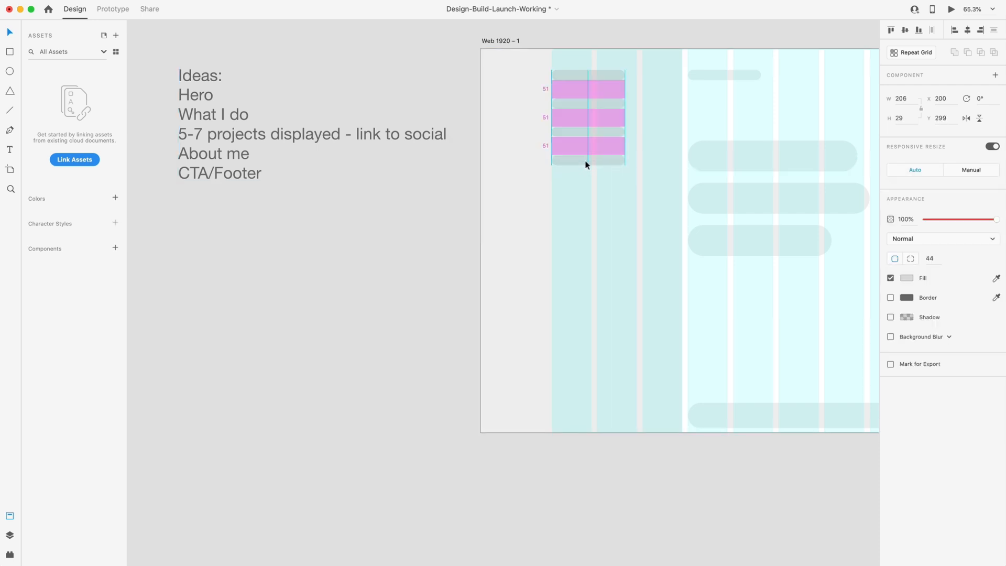
click(420, 207)
Step: Hide the layout grid on the web artboard
scroll(717, 234, down, 4)
scroll(782, 261, right, 5)
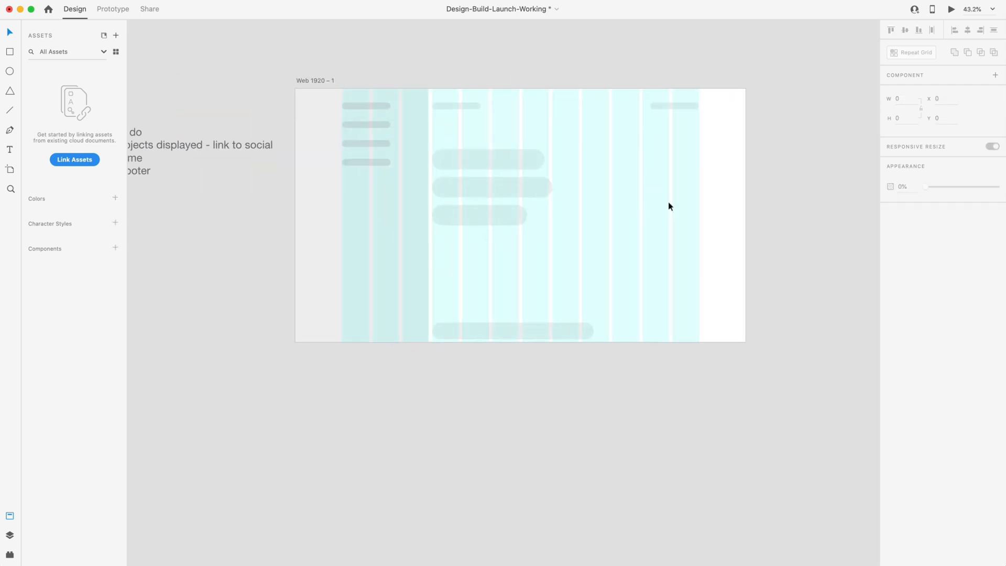
double_click(668, 203)
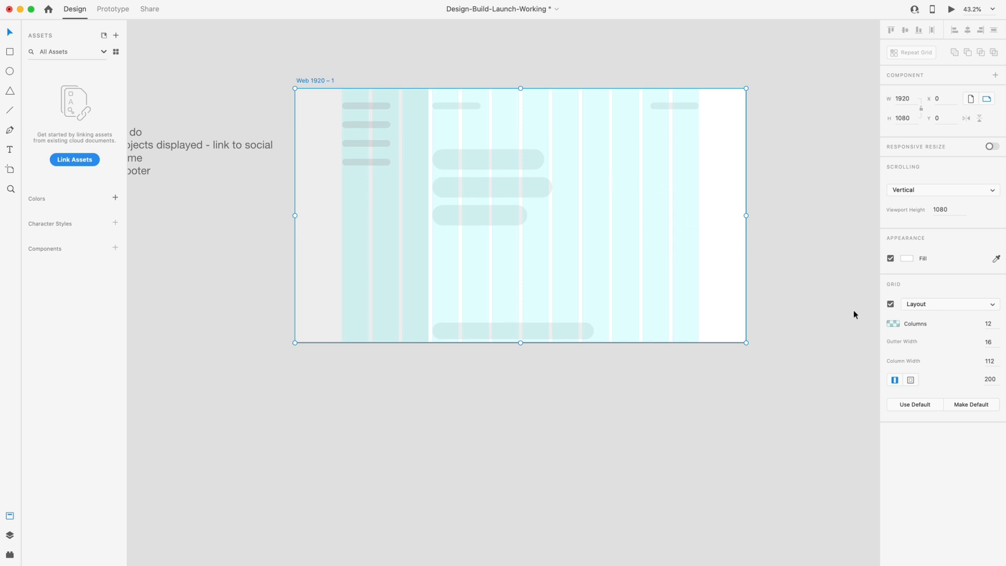
click(891, 304)
click(821, 259)
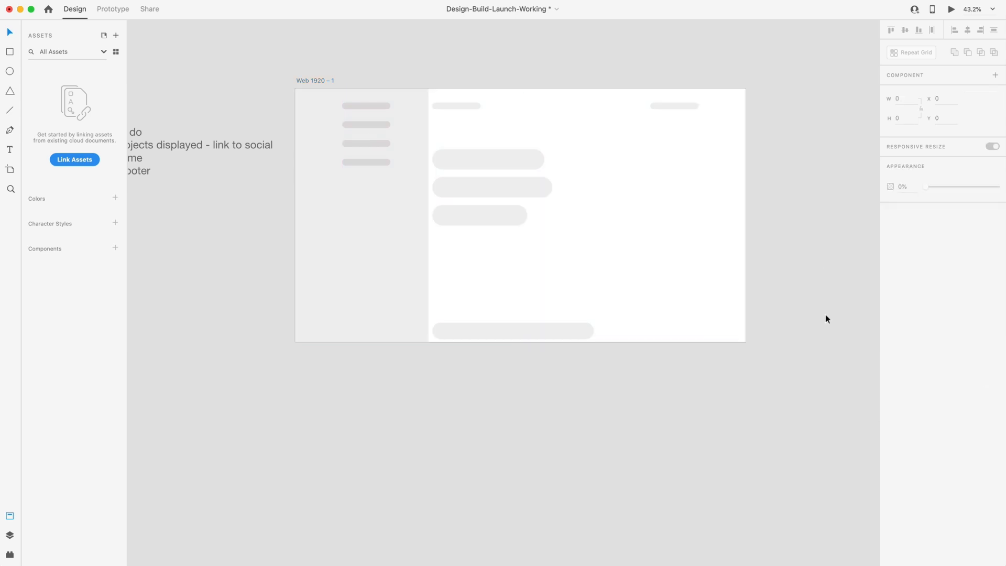
Step: Fade the sidebar rectangle to 0% opacity and restore it to 100%
click(361, 221)
drag(984, 220, 928, 221)
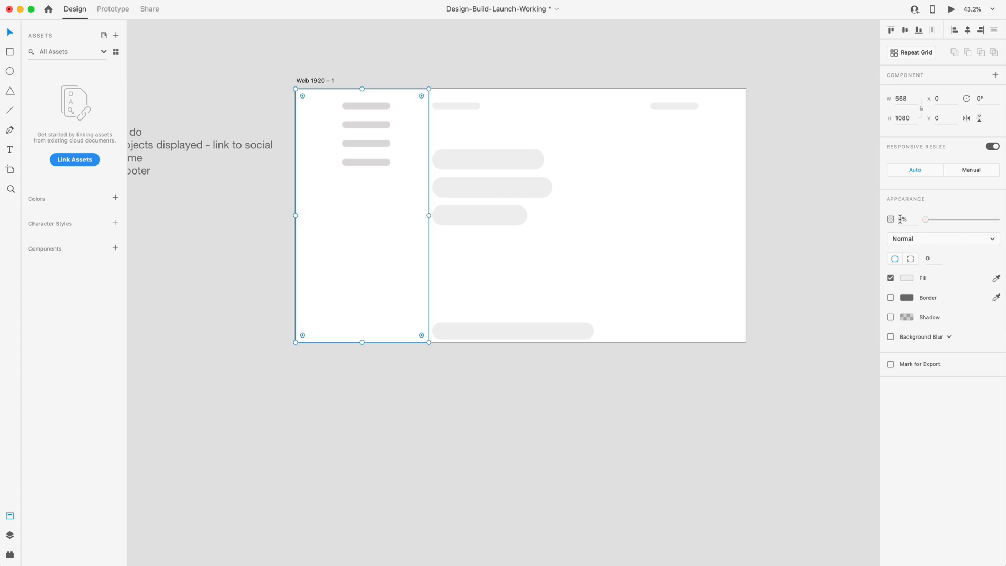
drag(972, 220, 1000, 220)
click(797, 247)
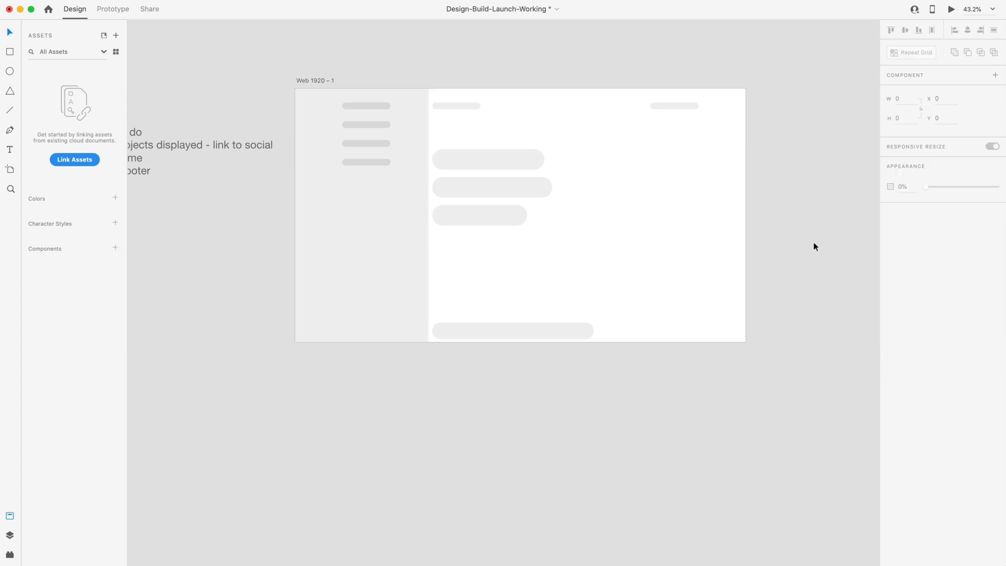
Step: Rename the web artboard as Wire 1
scroll(814, 246, down, 5)
scroll(653, 178, up, 5)
scroll(650, 177, right, 2)
double_click(341, 121)
text(Wire)
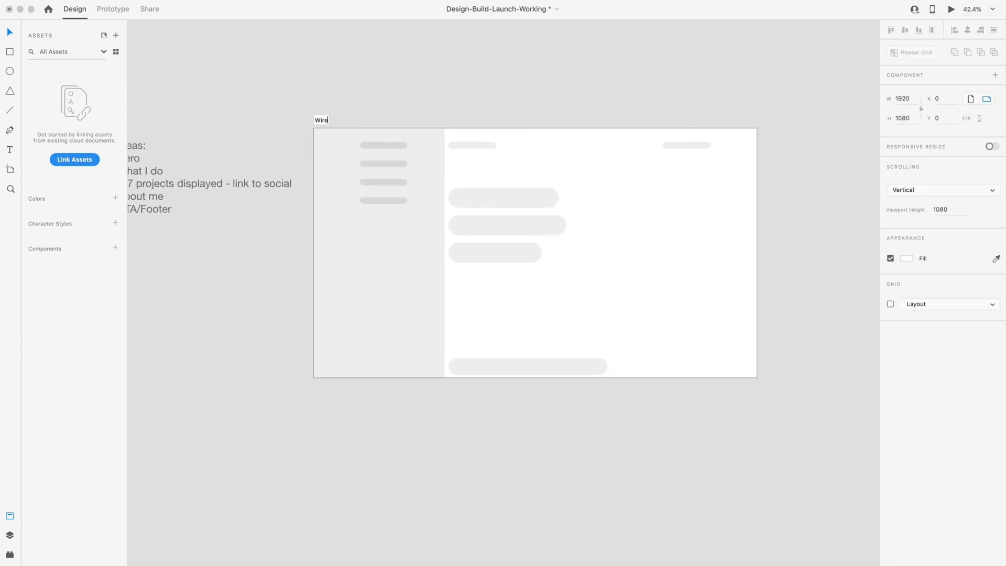
text( 1)
key(Return)
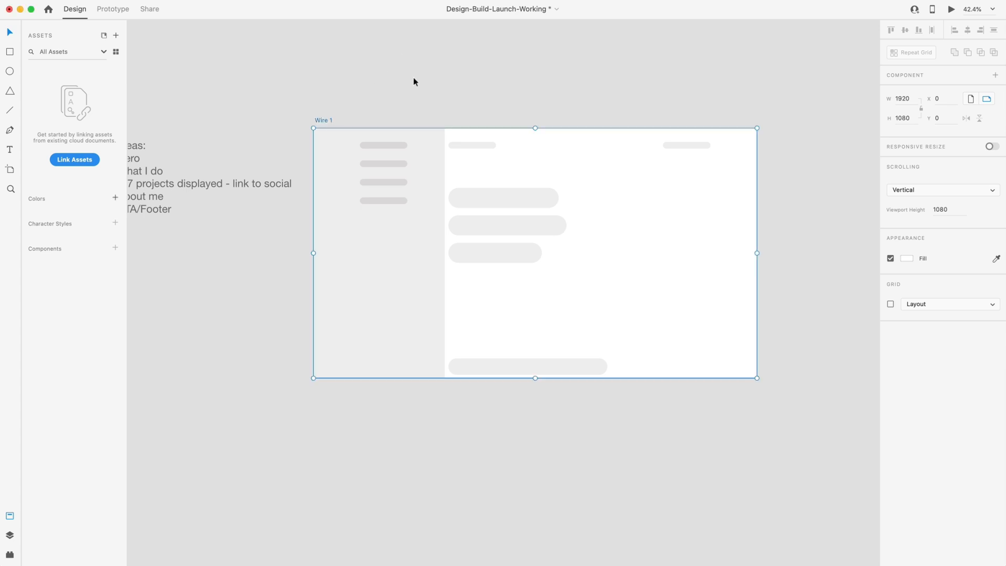
Step: Duplicate the Wire 1 artboard
key(super+d)
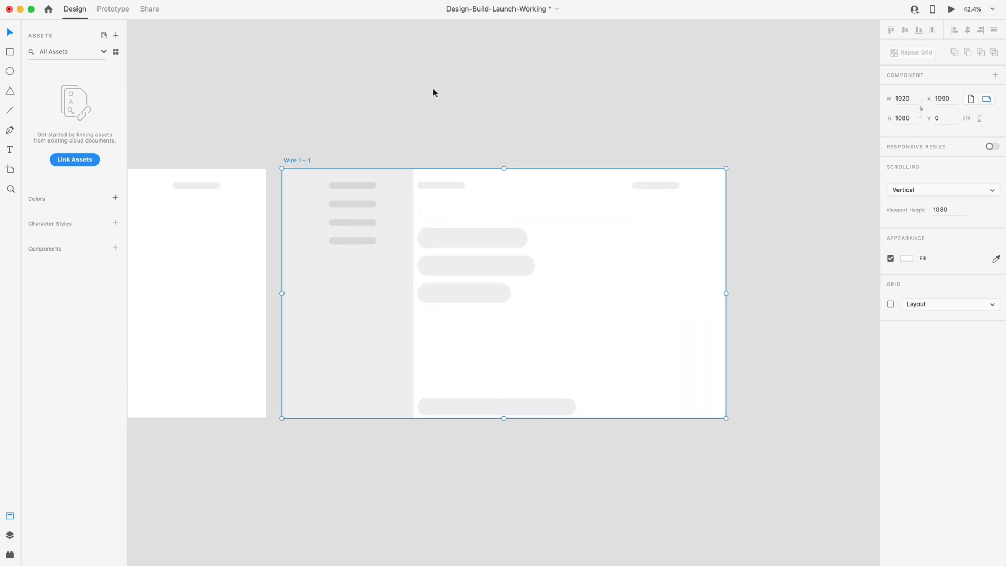
click(435, 89)
scroll(436, 89, down, 3)
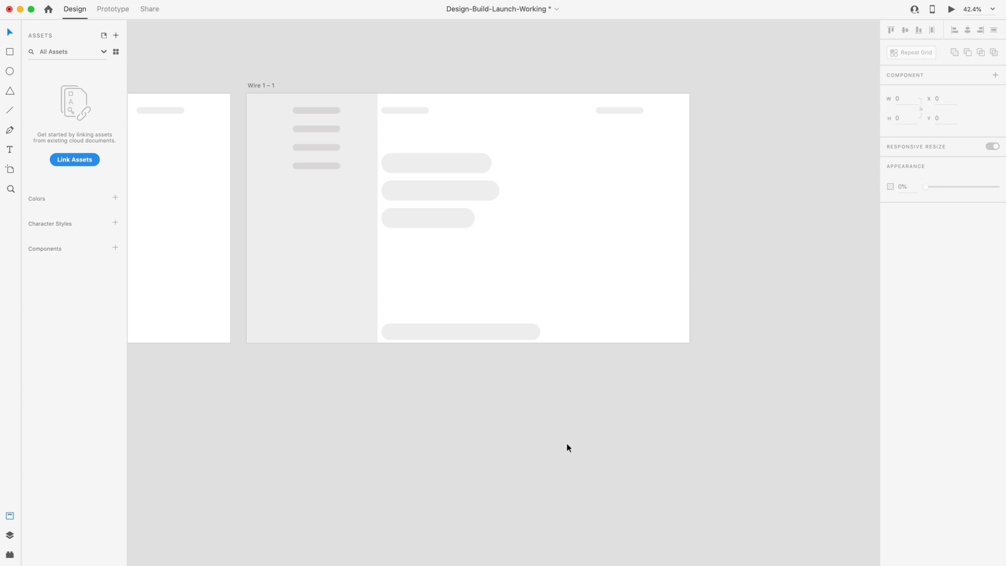
scroll(577, 420, up, 2)
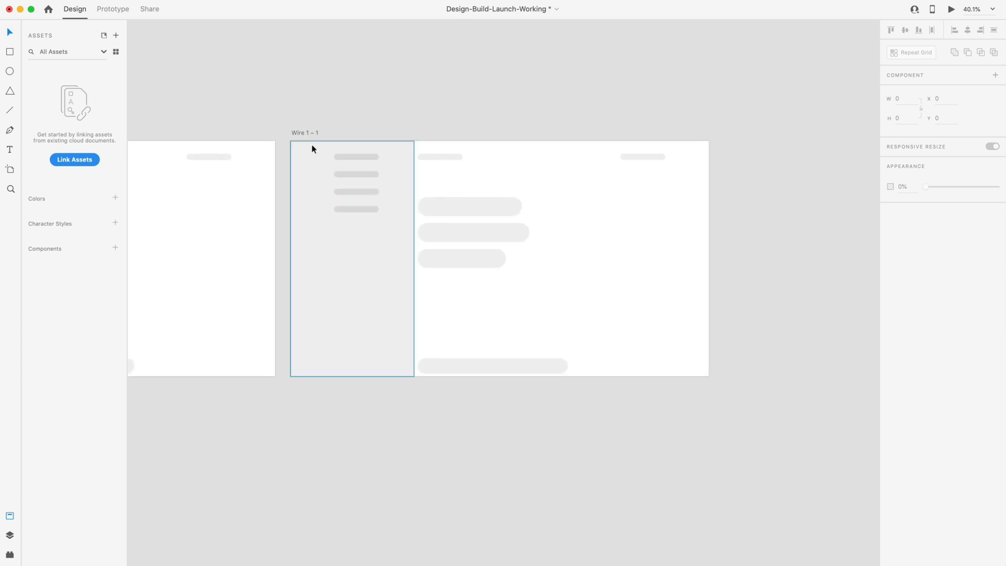
Step: Rename the duplicated artboard as Wire 2
double_click(312, 131)
key(Right)
key(BackSpace)
key(BackSpace)
key(BackSpace)
key(BackSpace)
key(BackSpace)
text(2)
key(Return)
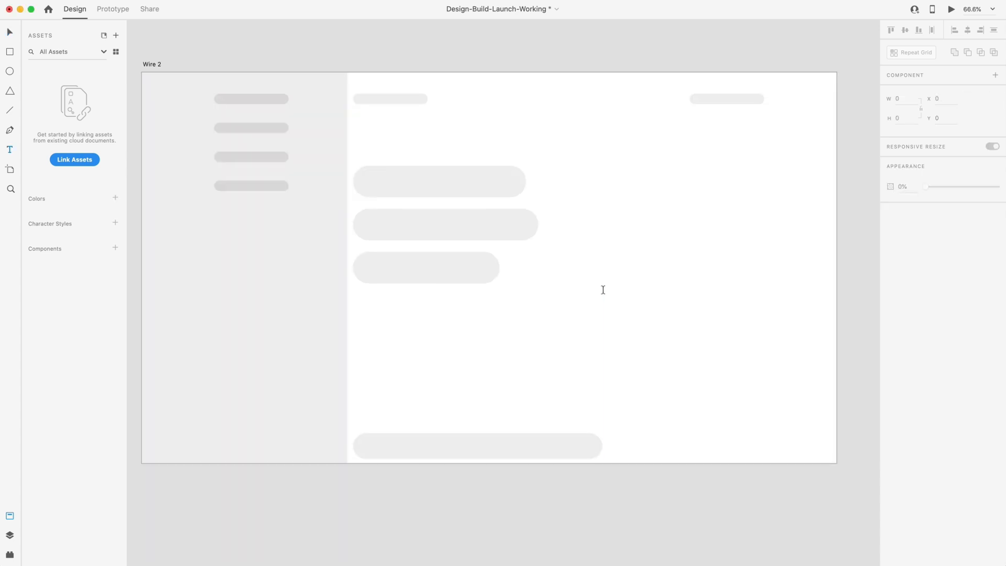
Step: Add a point text with filler characters beside the headline pills on Wire 2 and replace it with a Content Generator title
click(603, 290)
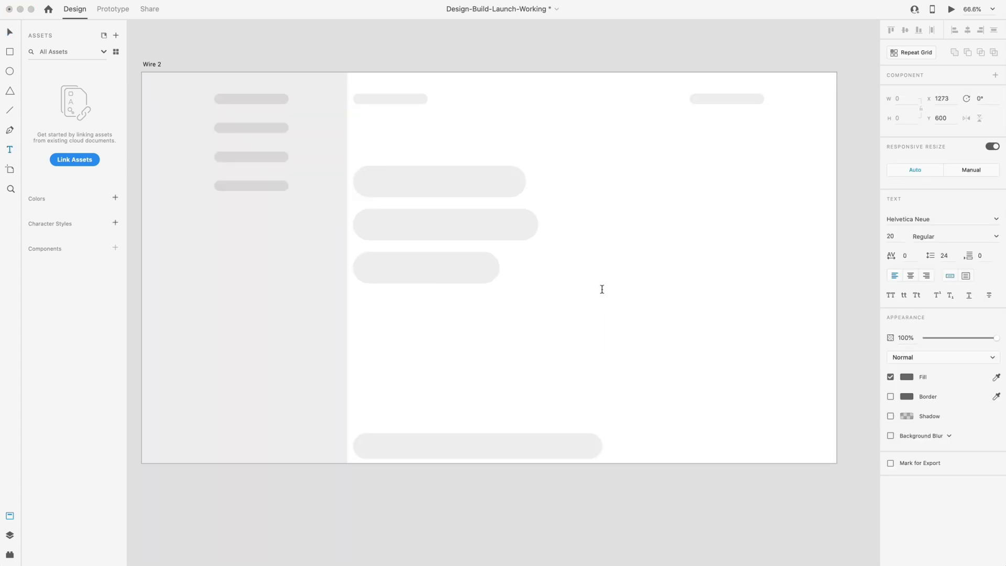
text(DKSLfja;)
click(9, 33)
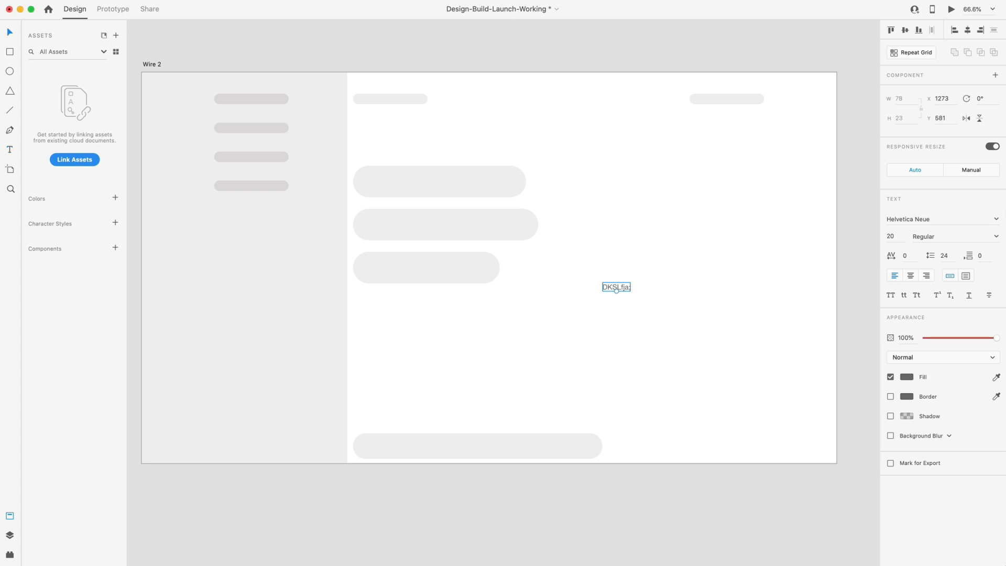
click(139, 1)
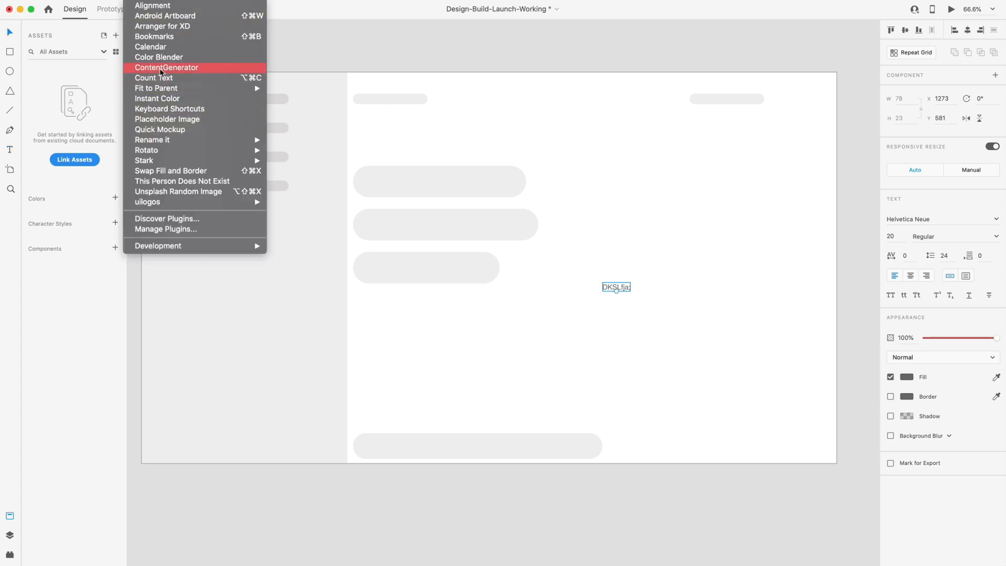
click(158, 67)
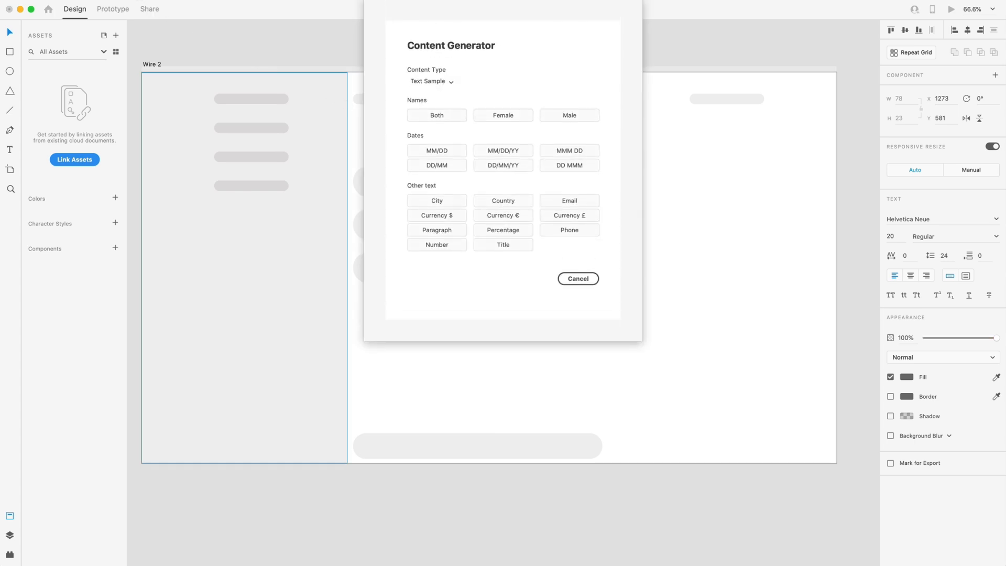
click(507, 248)
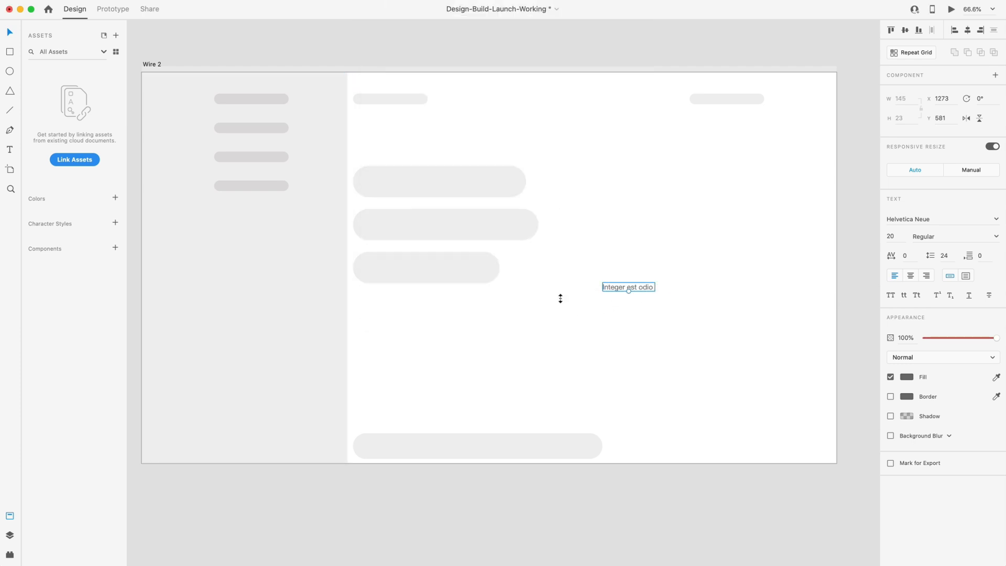
Step: Enlarge the generated title text to size 75 and place it over the top headline pill
drag(631, 292, 639, 323)
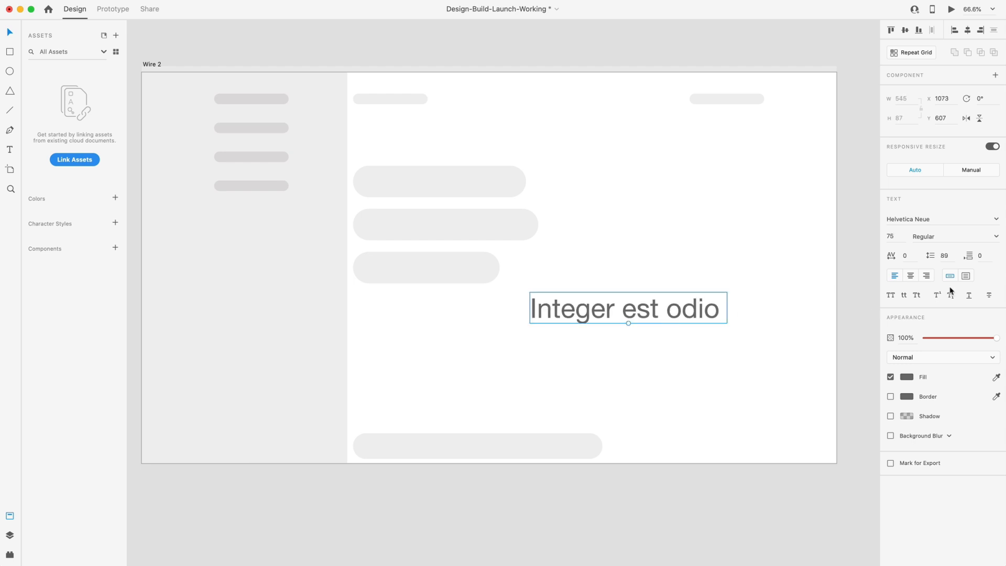
drag(703, 307, 536, 185)
drag(532, 183, 536, 184)
Step: Show Wire 2's layout grid and replace the top headline pill with the title text at X 584, Y 258
click(772, 221)
click(890, 304)
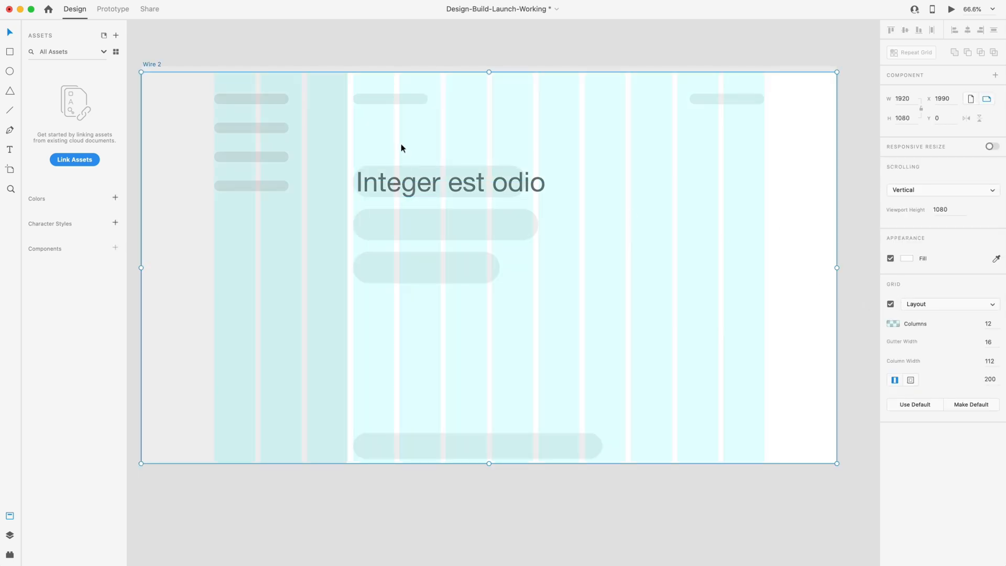
click(412, 180)
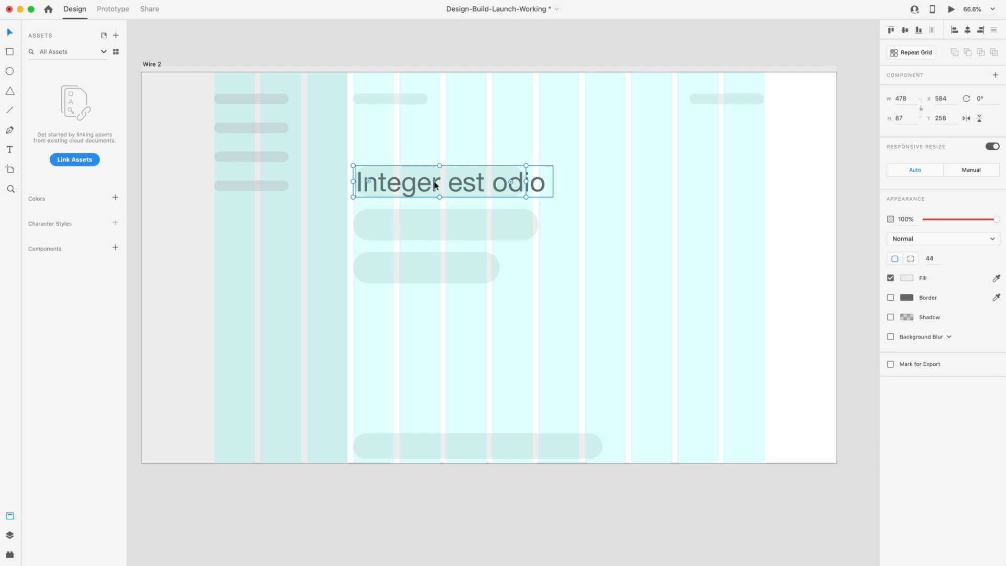
key(Delete)
click(423, 182)
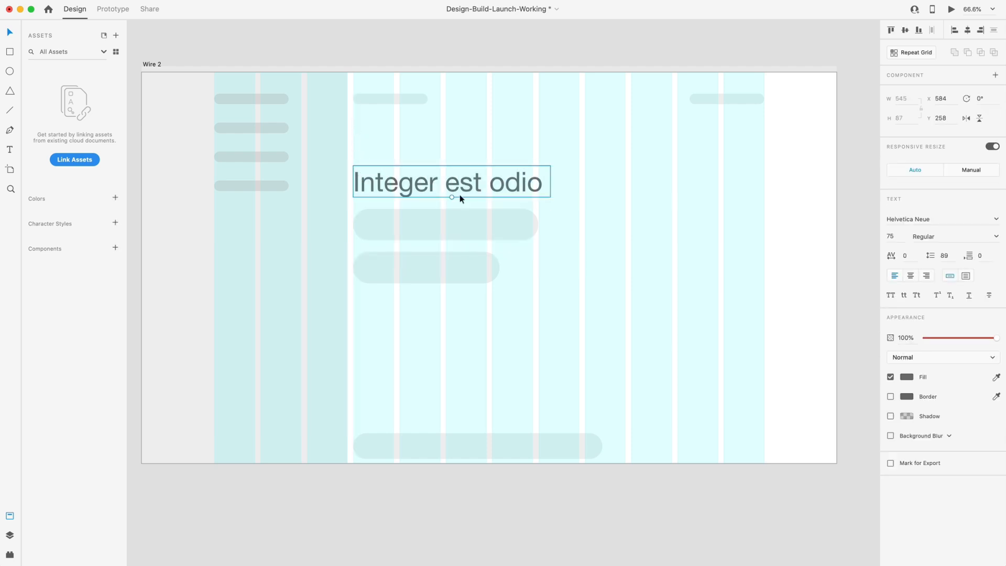
Step: Delete the two remaining headline pills below the title text
click(472, 229)
shift+click(448, 262)
key(Delete)
Step: Copy the wording of the "Integer est odio" title and replace it with another title from Content Generator
click(505, 186)
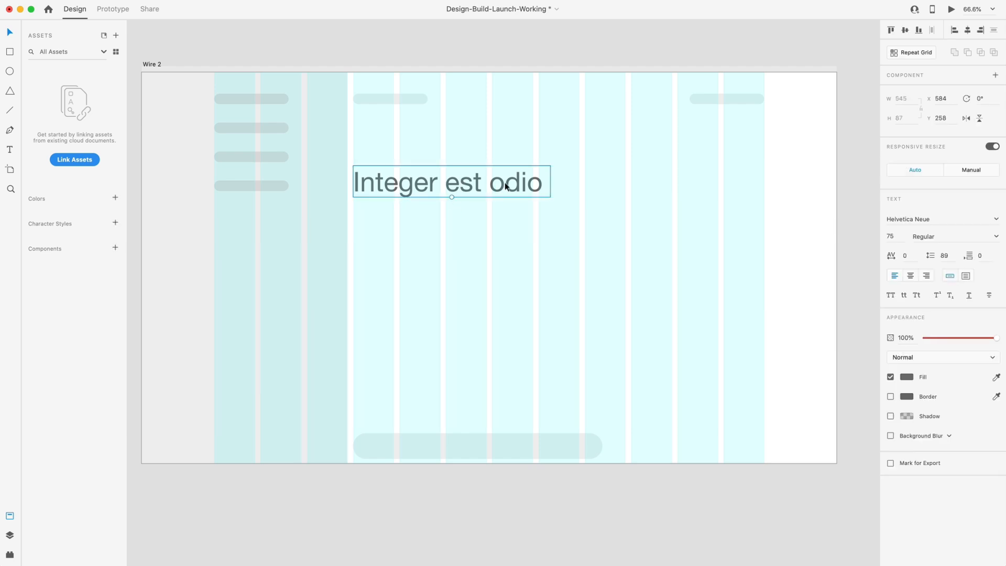
double_click(534, 183)
key(ctrl+c)
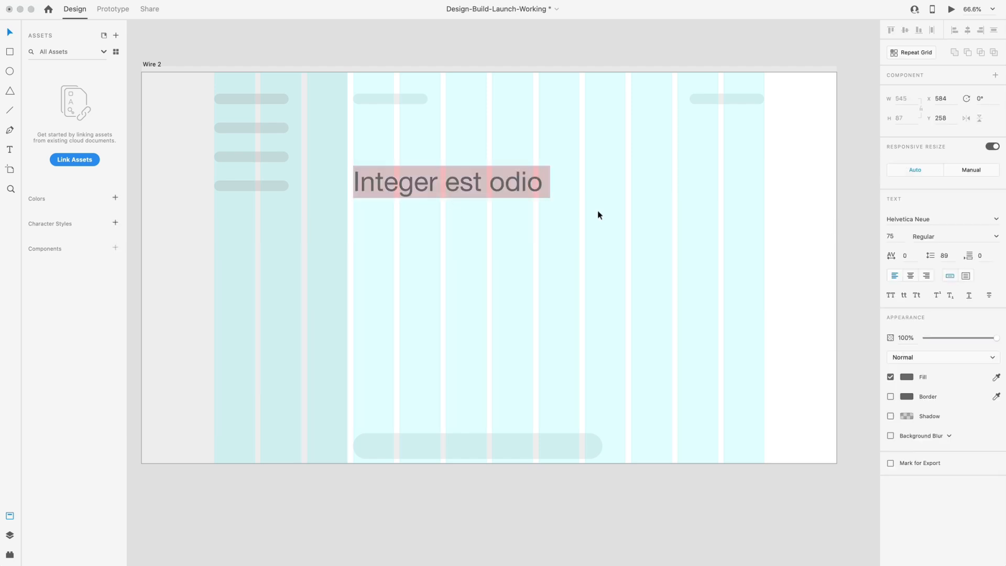
key(Escape)
click(171, 2)
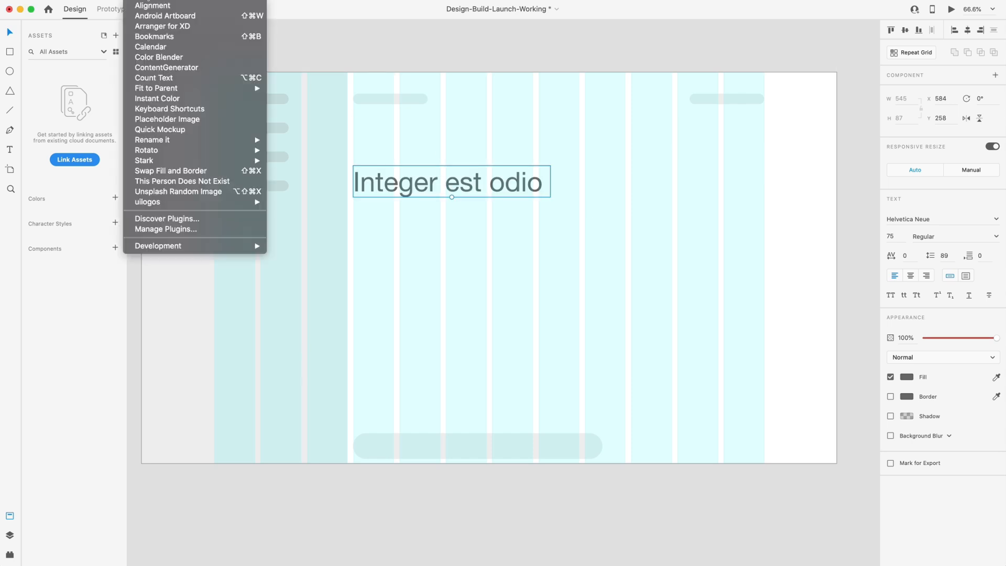
click(165, 67)
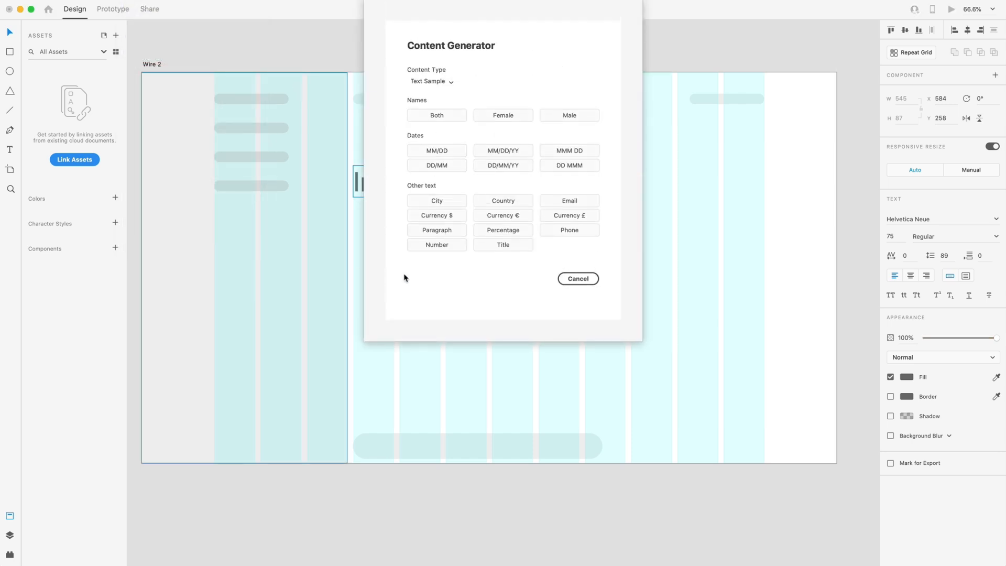
click(502, 308)
Step: Break the headline before "viverra" and paste the copied "Integer est odio" as its third line
double_click(585, 190)
click(511, 185)
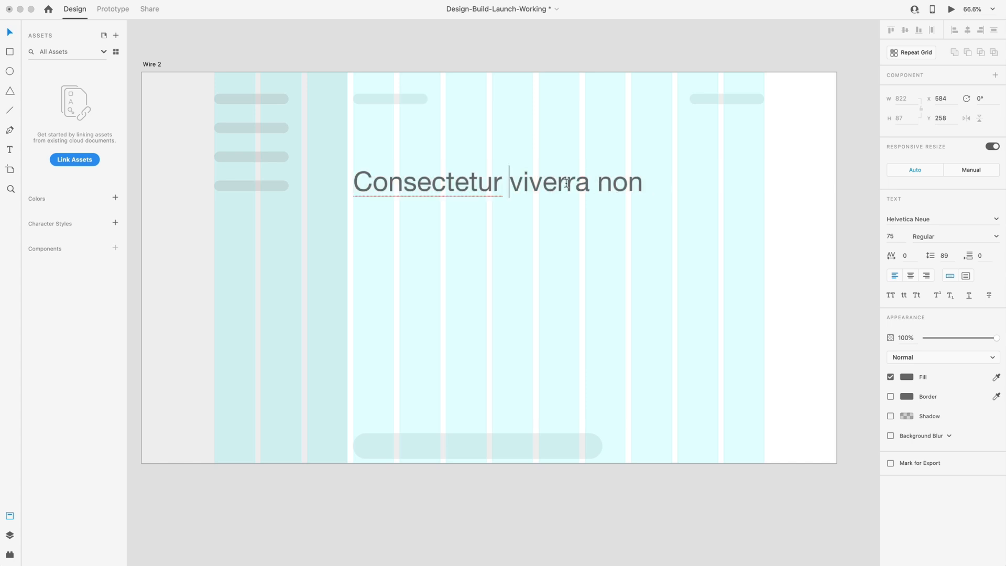
key(Return)
key(Return)
key(ctrl+v)
key(Escape)
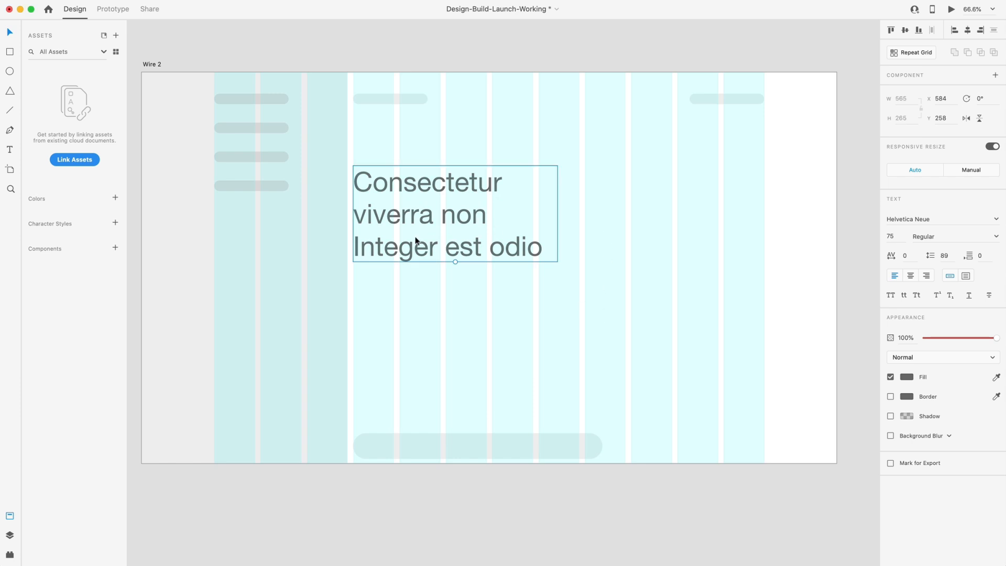
Step: Join the third headline line "Integer est odio" onto the end of the second line
double_click(392, 246)
click(371, 248)
key(Left)
key(Left)
key(Right)
key(Return)
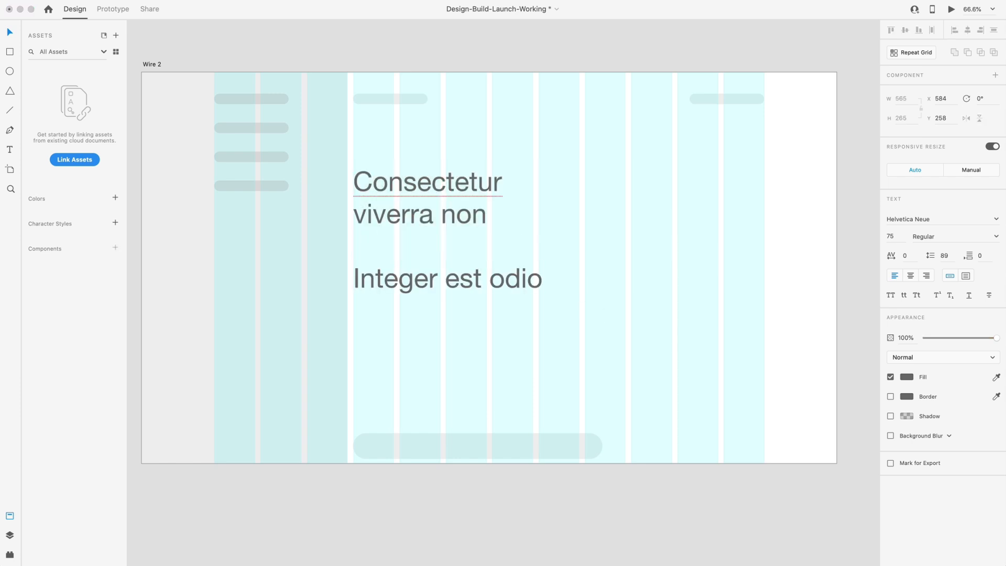
key(BackSpace)
key(BackSpace)
Step: Break the headline after "Integer" so "est odio" forms the third line, and finish editing the text
key(Right)
key(Right)
key(Right)
key(Right)
key(Right)
key(Right)
key(Right)
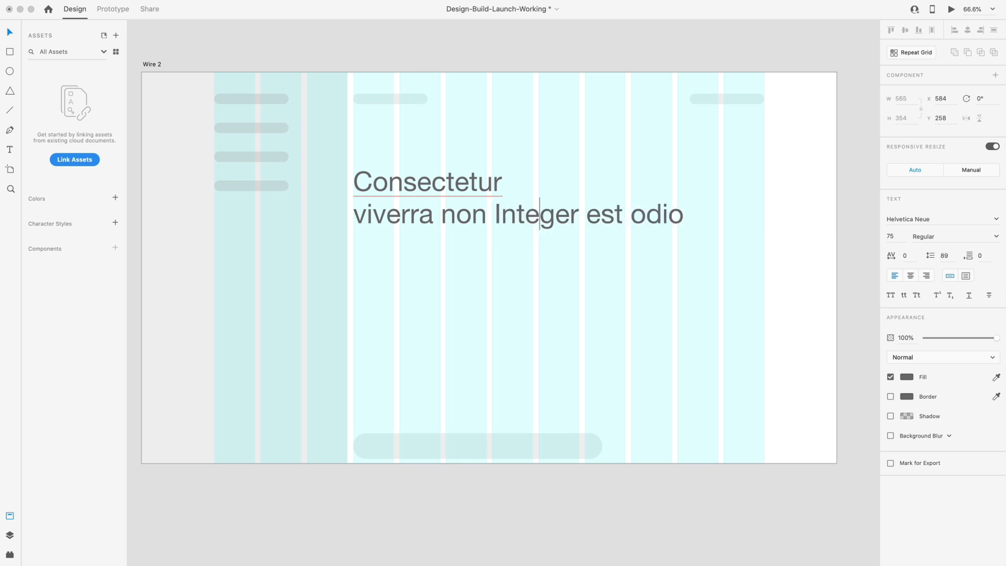
key(Right)
key(Return)
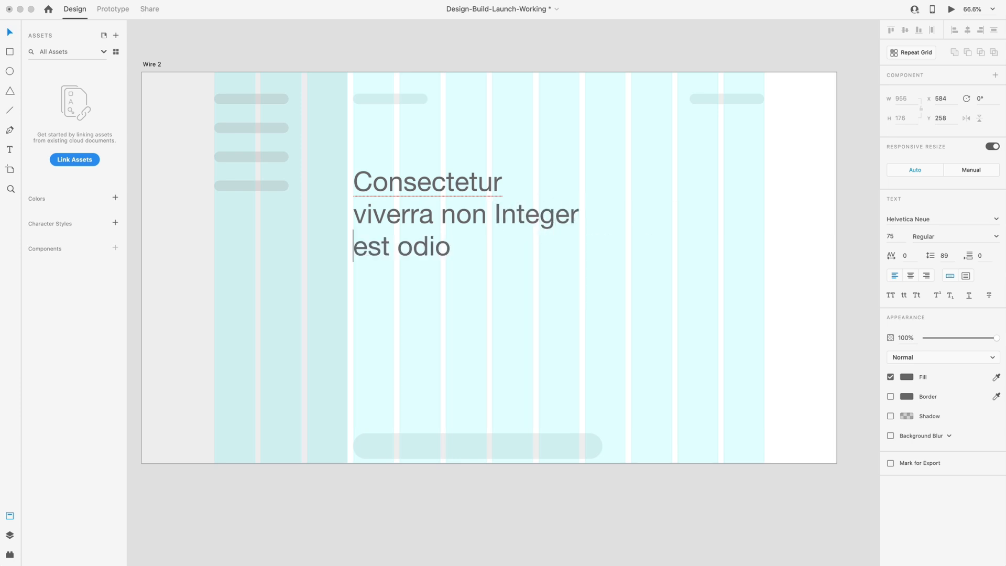
key(Escape)
click(681, 360)
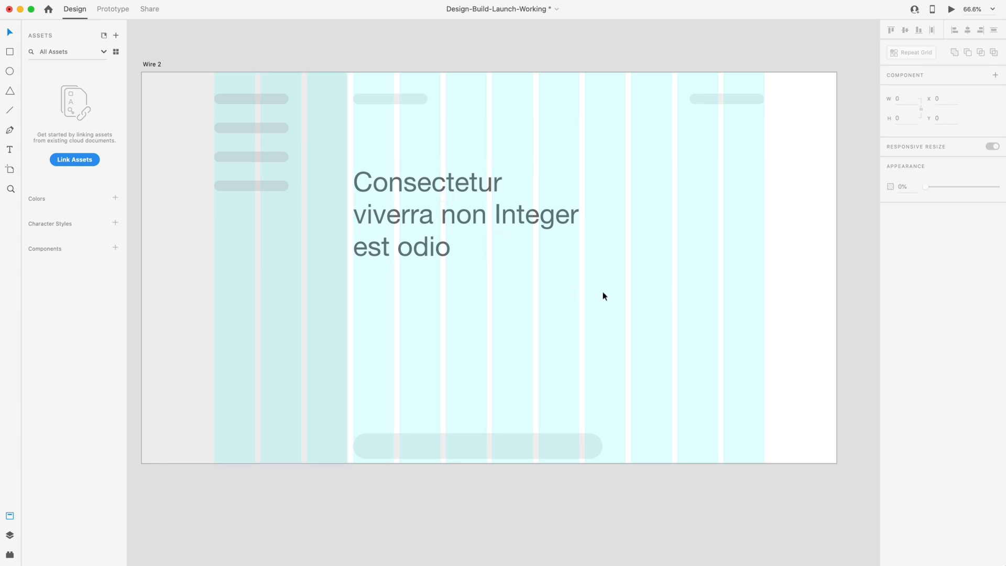
Step: Move the headline straight down until it sits 200 px below the placeholder bar above it
drag(466, 219, 469, 231)
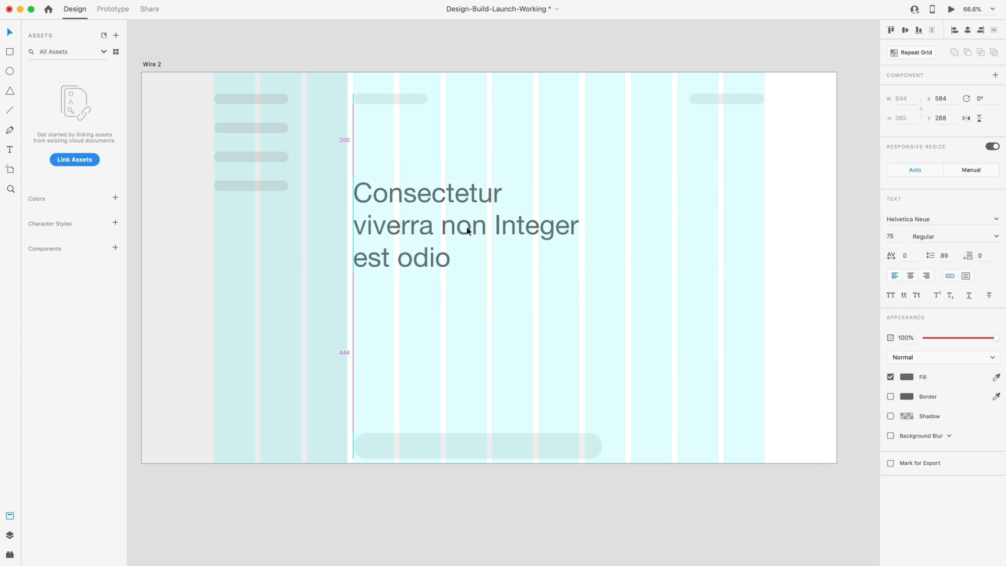
click(690, 354)
scroll(692, 351, down, 1)
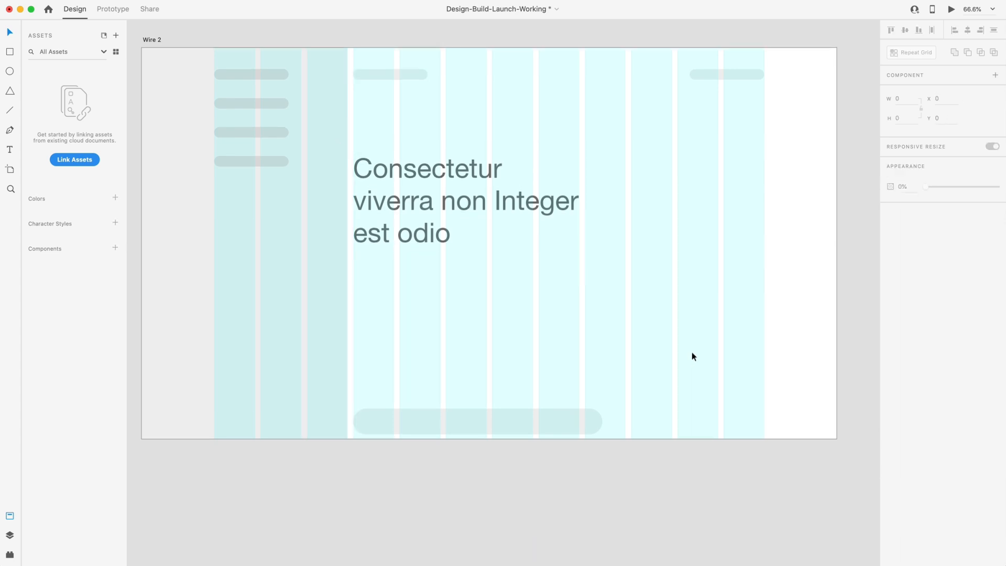
Step: Delete the placeholder bar at the bottom of Wire 2 and duplicate the headline into its place
click(480, 418)
key(Delete)
alt+drag(437, 192, 431, 379)
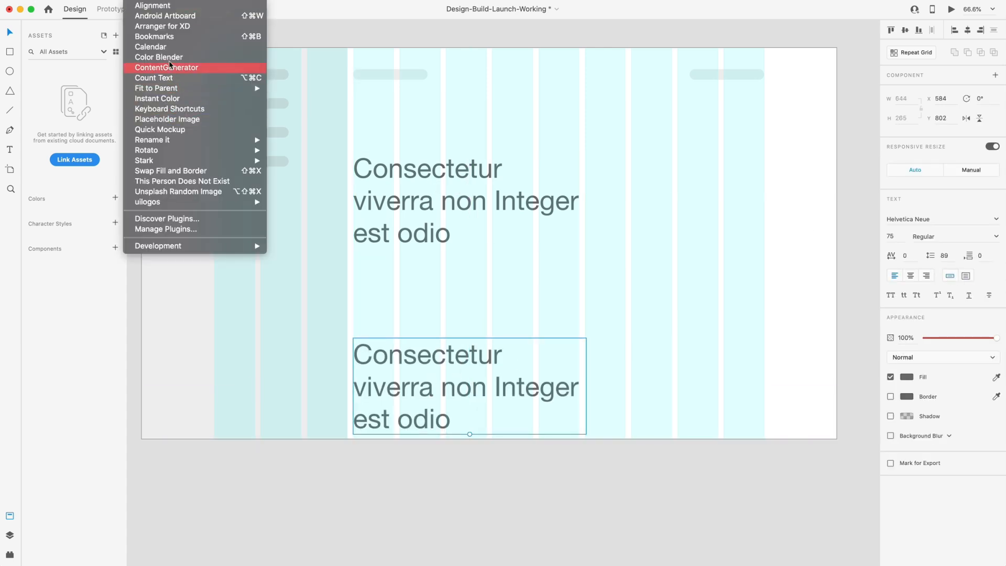
Step: Replace the wording of the duplicated headline with a title from Content Generator
click(169, 66)
click(629, 74)
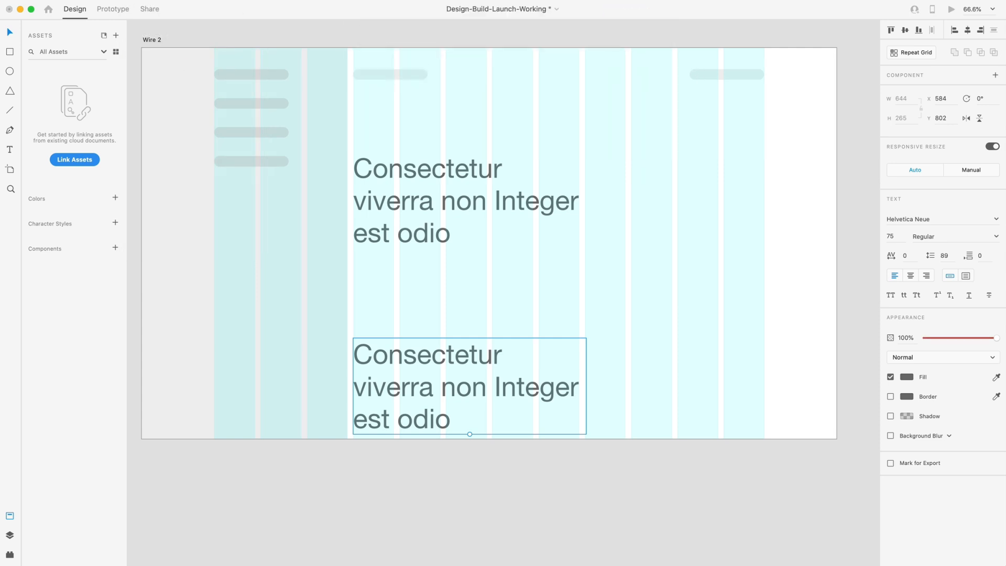
click(157, 1)
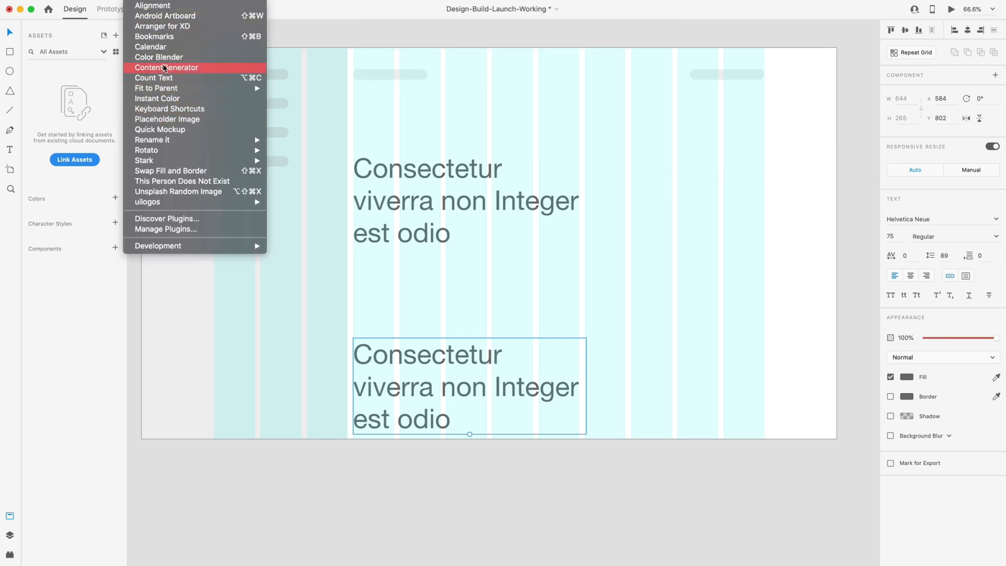
click(165, 68)
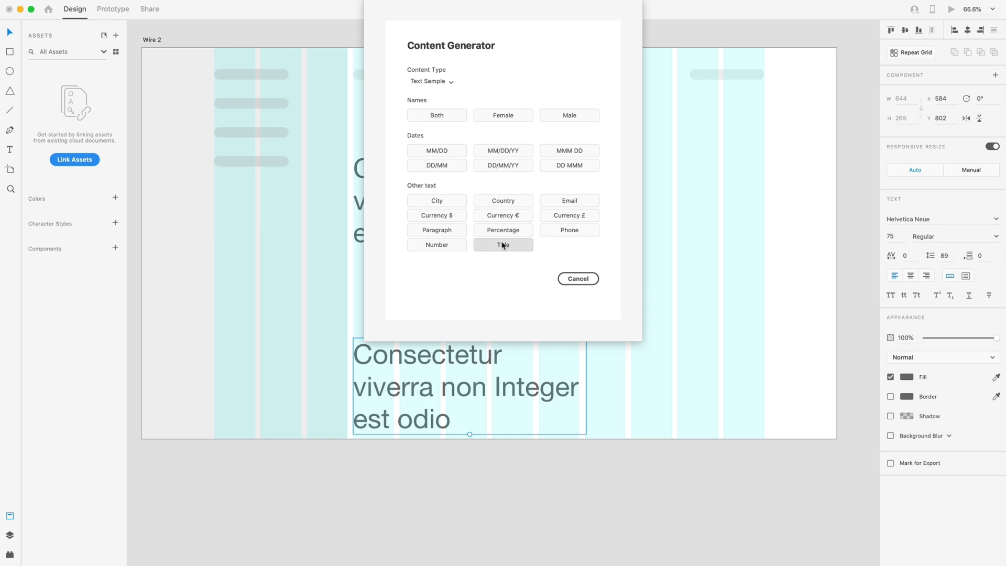
click(502, 245)
Step: Scale the bottom "Nulla metus" title down to size 49, keeping it aligned with the headline's left edge
drag(438, 352, 409, 427)
click(516, 408)
scroll(516, 408, up, 10)
scroll(517, 438, left, 3)
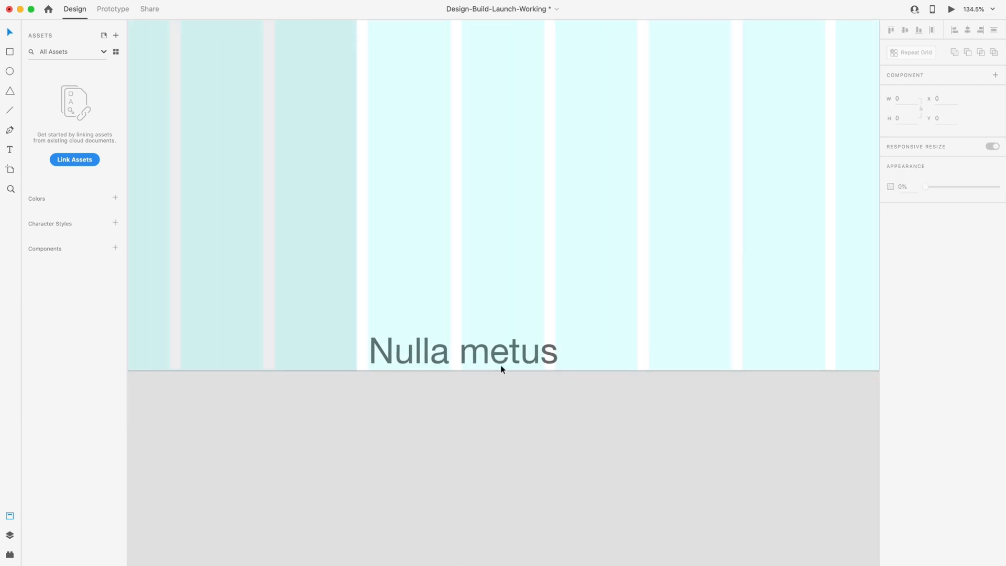
click(493, 347)
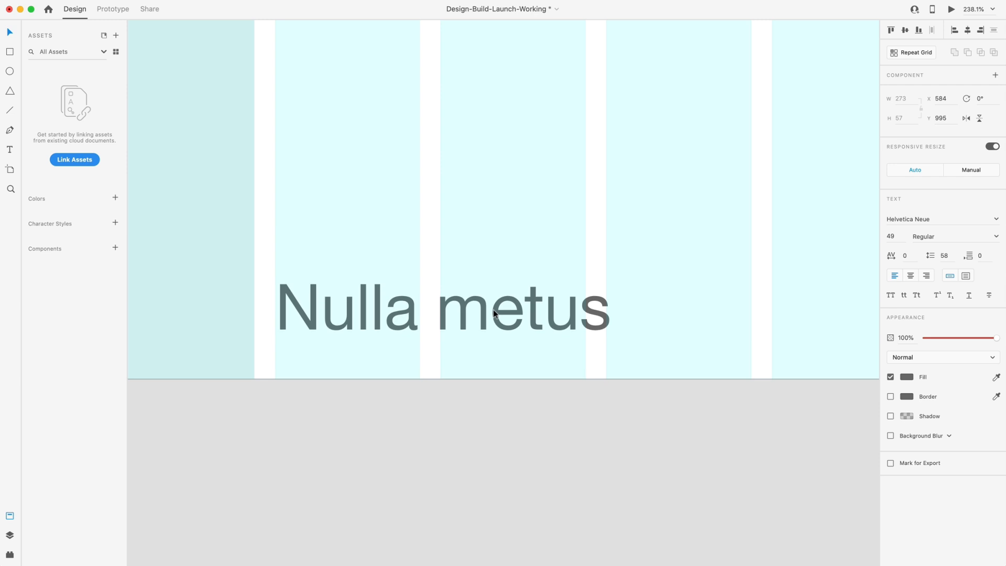
Step: Move the "Nulla metus" title down against the artboard's bottom edge
click(775, 272)
scroll(775, 271, down, 5)
scroll(810, 318, up, 5)
scroll(809, 318, right, 5)
scroll(811, 346, down, 5)
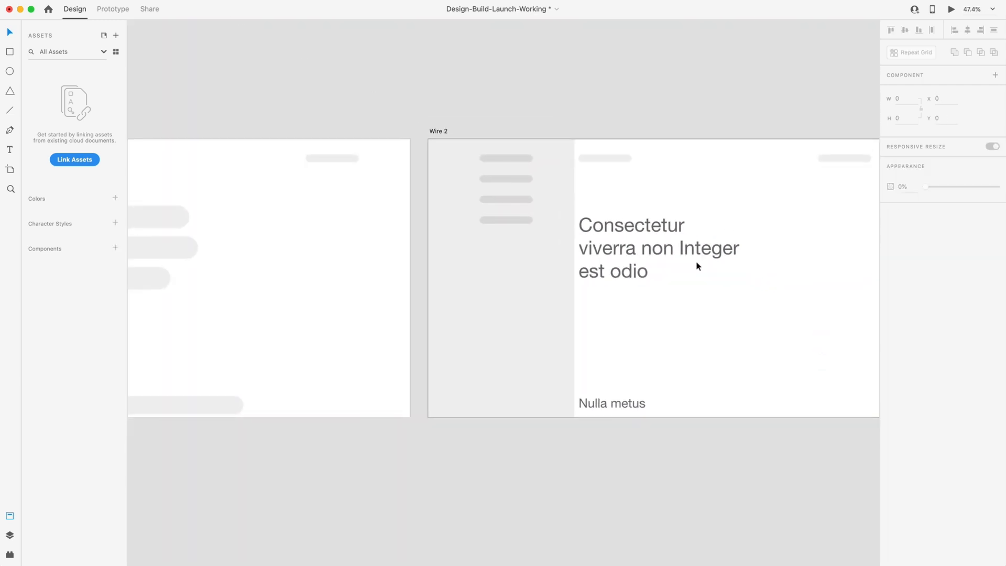
scroll(721, 269, right, 3)
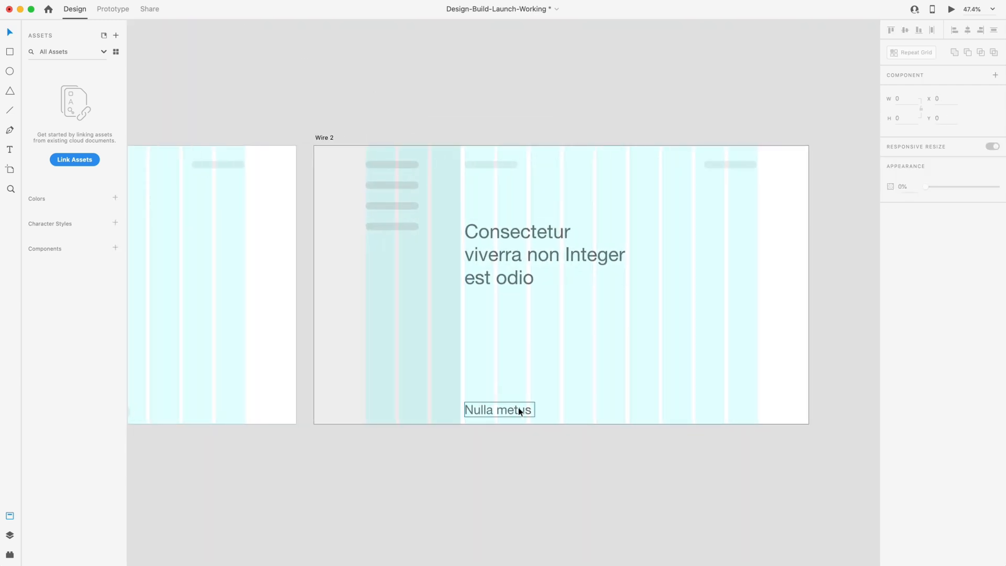
drag(518, 407, 521, 418)
click(639, 410)
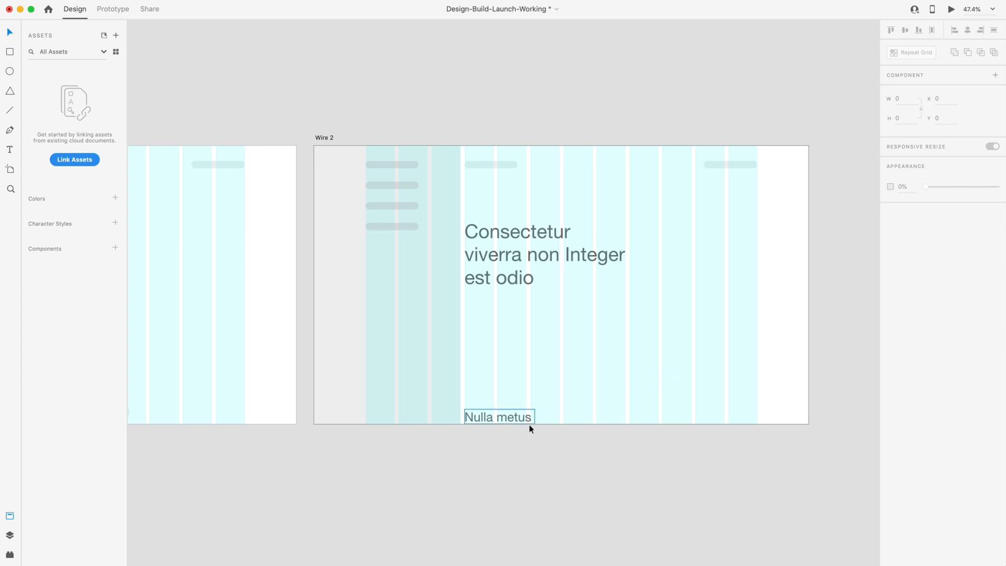
Step: Place a size 39 copy of "Nulla metus" above the headline at X 584, Y 88, replacing the placeholder bar there
scroll(608, 450, up, 5)
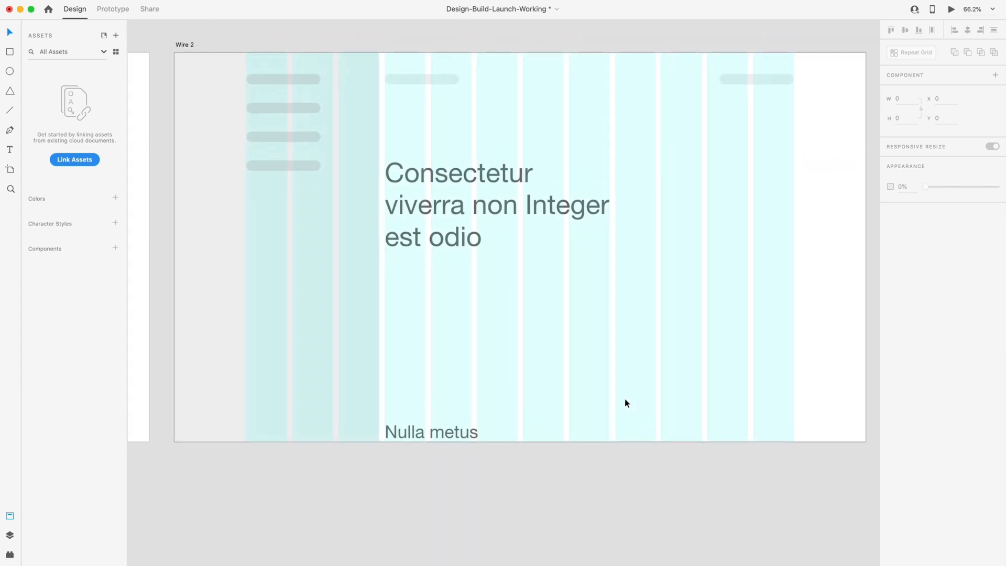
scroll(623, 333, down, 2)
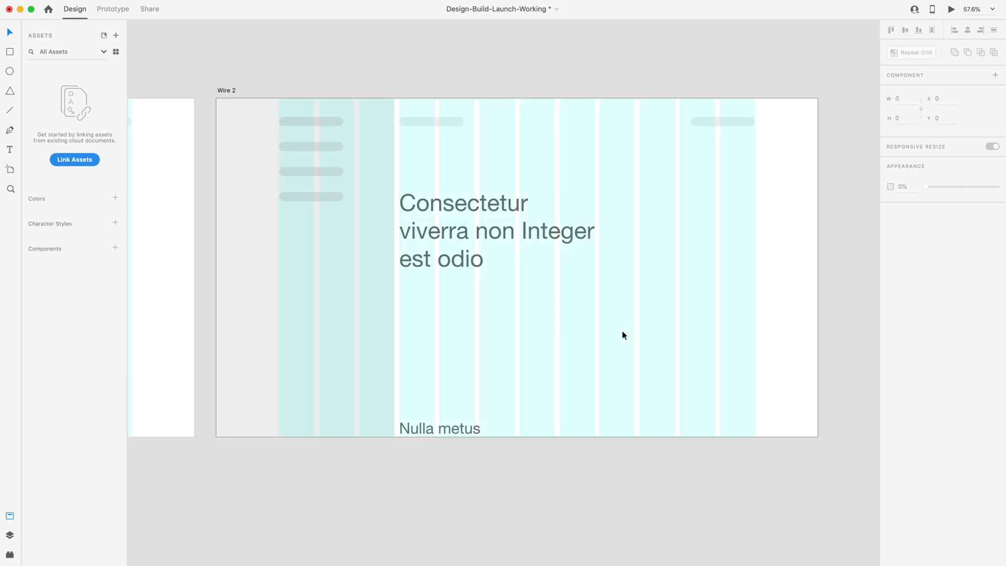
drag(434, 444, 437, 169)
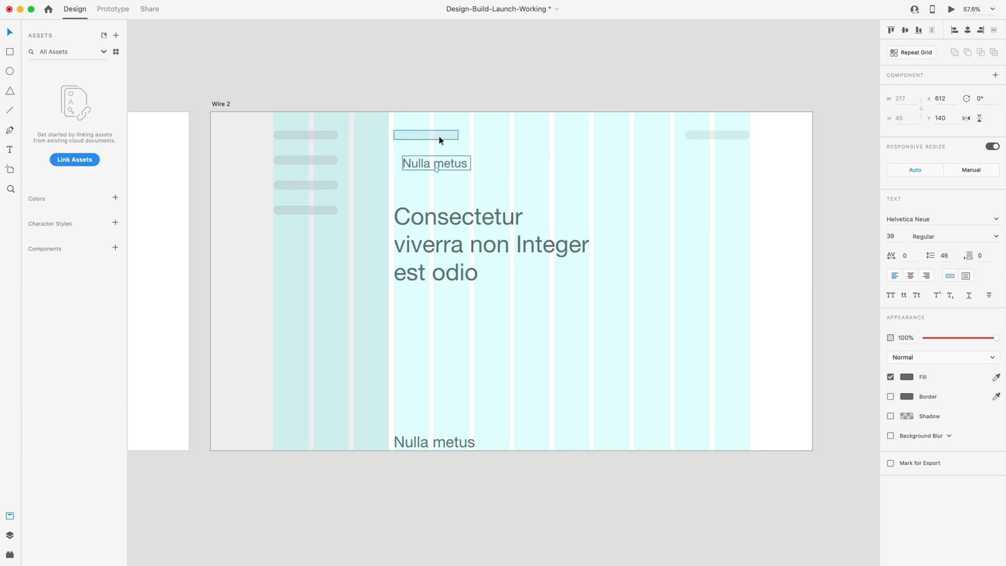
drag(448, 164, 438, 148)
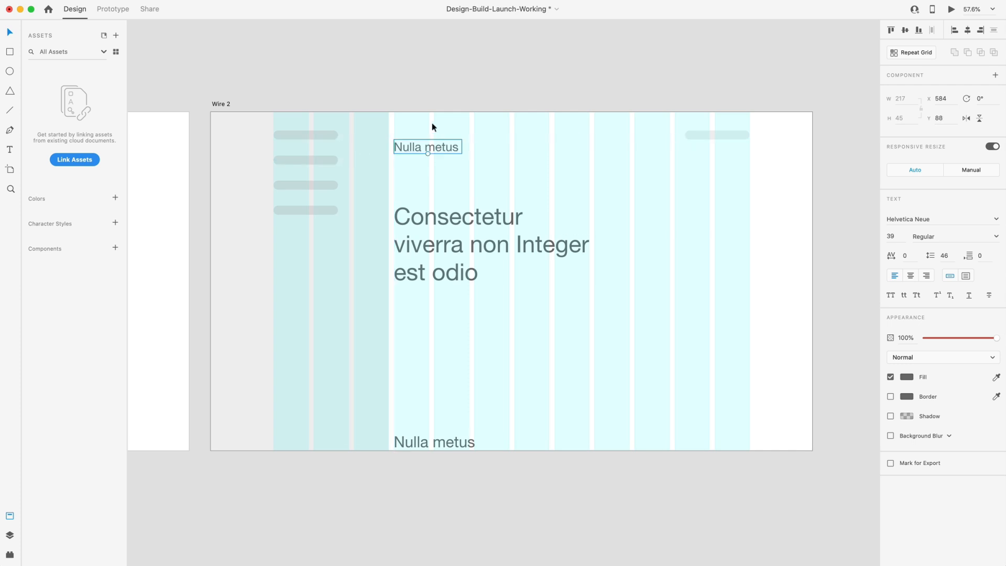
Step: Delete the placeholder bar in the artboard's upper right and the four placeholder bars in the sidebar
click(709, 134)
key(Delete)
click(322, 136)
key(Delete)
click(319, 159)
key(Delete)
click(315, 184)
key(Delete)
click(313, 209)
key(Delete)
Step: Duplicate the upper "Nulla metus" title to its right and generate a new title for the copy with Content Generator
drag(425, 149, 603, 149)
click(131, 1)
click(167, 79)
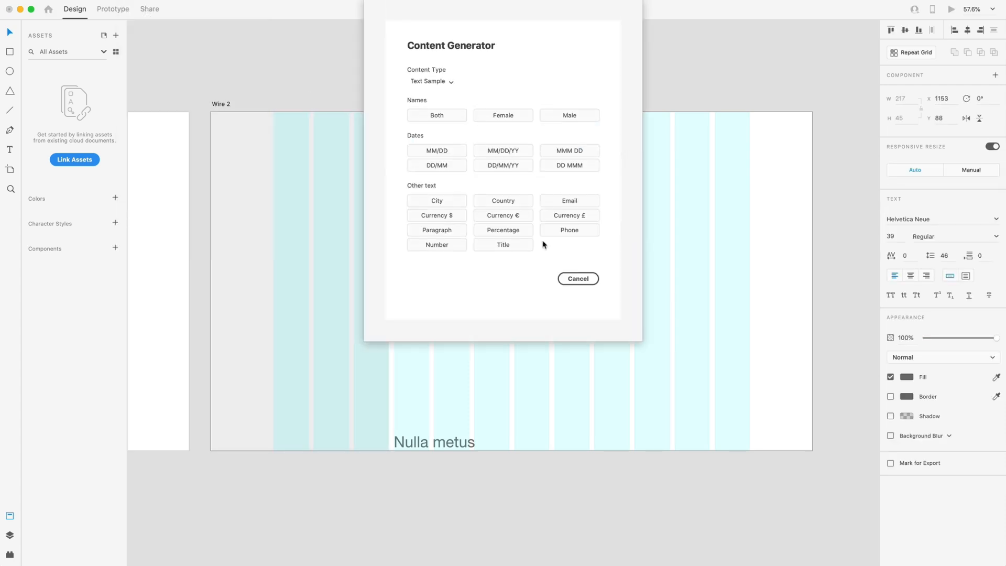
Step: Copy the "Ultricies odio" title to the sidebar, left-align its text, and repeat it into four rows about 65 px apart
drag(603, 145, 306, 148)
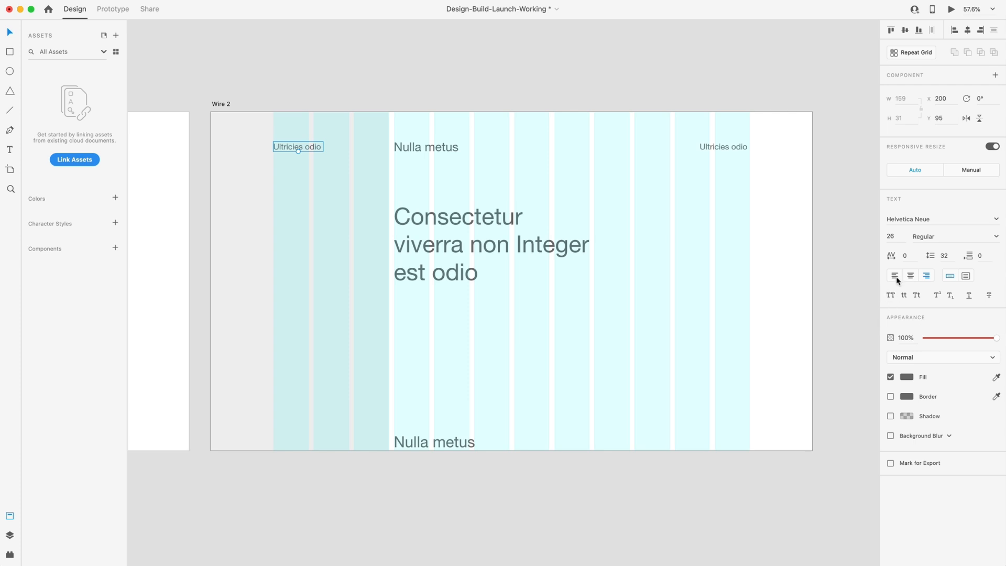
click(897, 55)
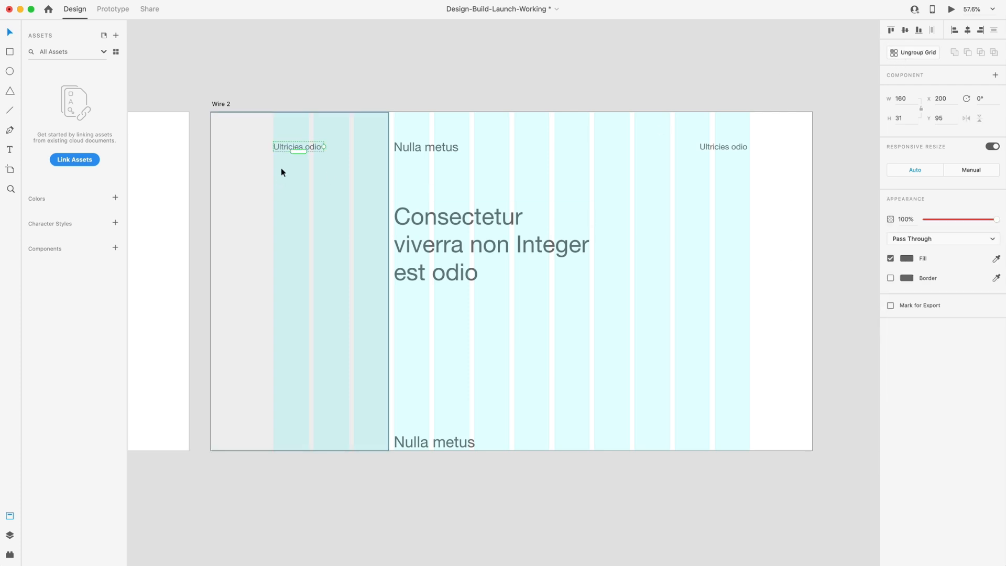
mouse_move(297, 151)
mouse_down()
mouse_move(286, 213)
mouse_move(297, 170)
mouse_up()
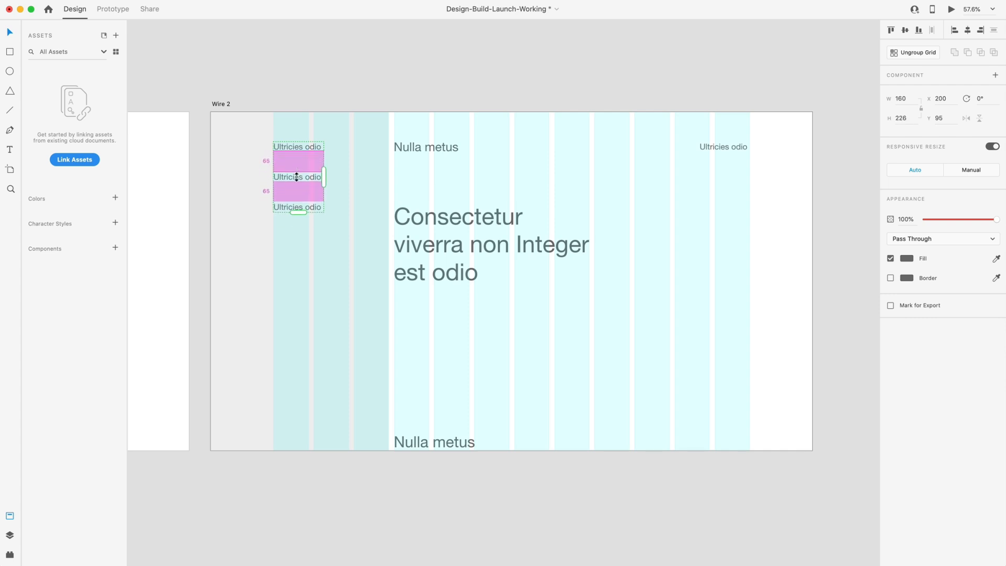
drag(298, 212, 298, 243)
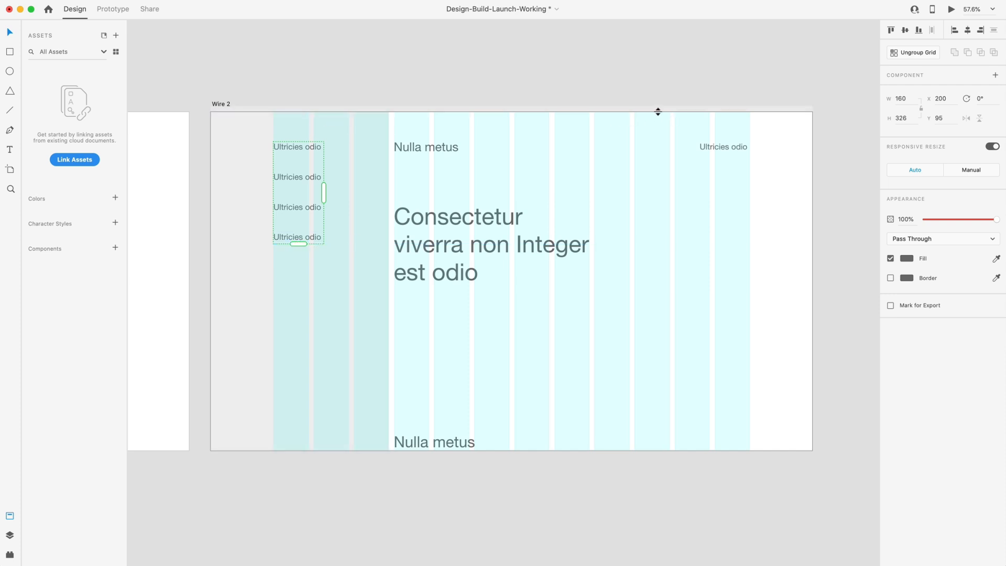
Step: Ungroup the repeat grid and replace the four sidebar titles with new ones from Content Generator
key(super+shift+g)
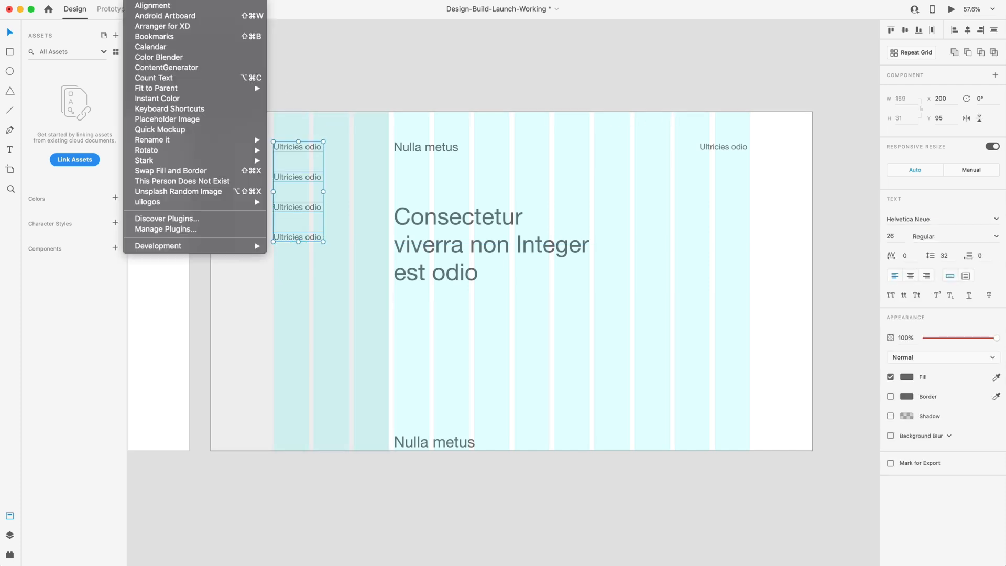
click(162, 66)
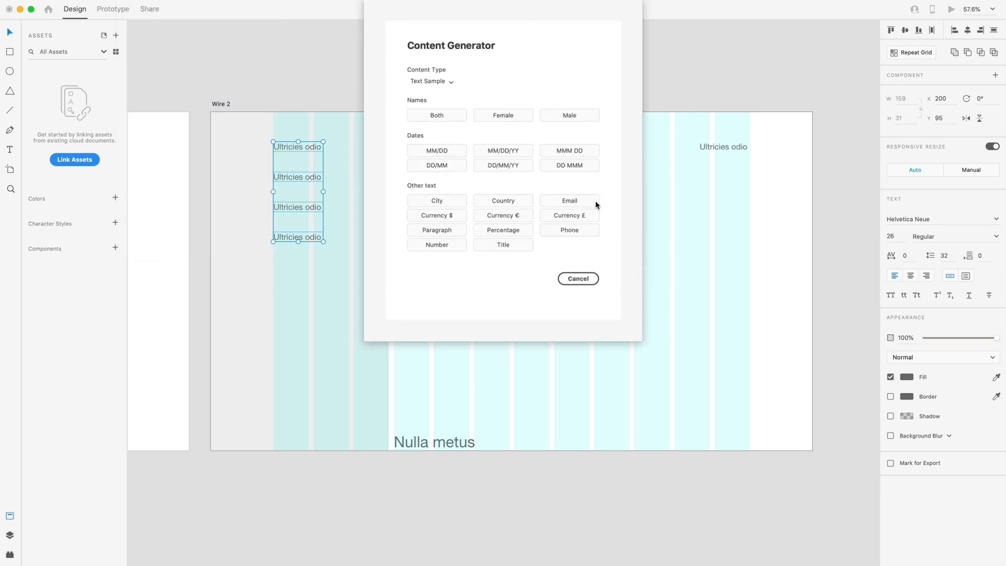
click(519, 244)
click(535, 52)
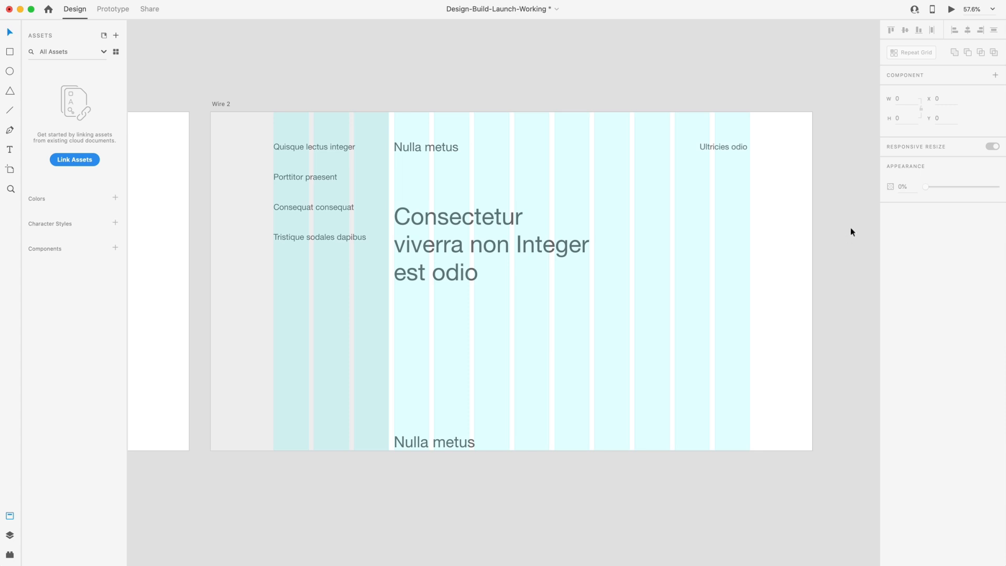
Step: Delete the grey sidebar rectangle from Wire 2 and check the layout with the column grid hidden and shown again
click(346, 340)
key(Delete)
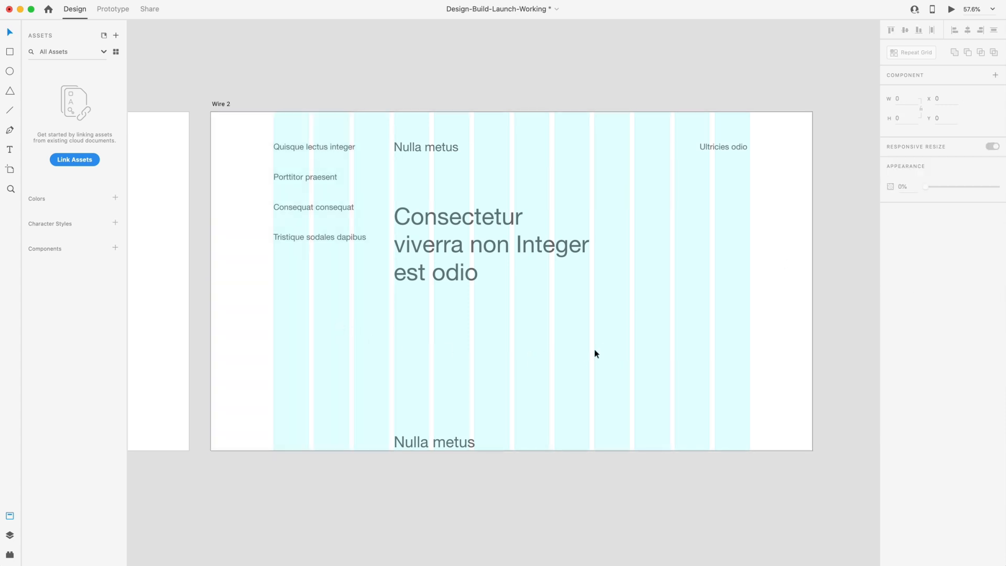
scroll(611, 349, down, 4)
scroll(621, 349, up, 3)
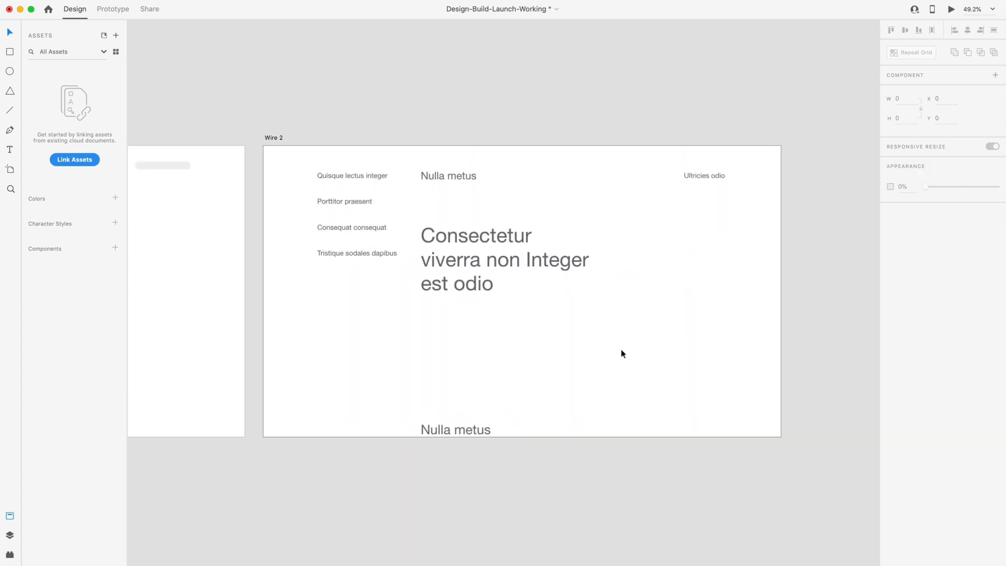
scroll(621, 349, right, 1)
key(shift+super+apostrophe)
scroll(584, 308, up, 1)
key(shift+super+apostrophe)
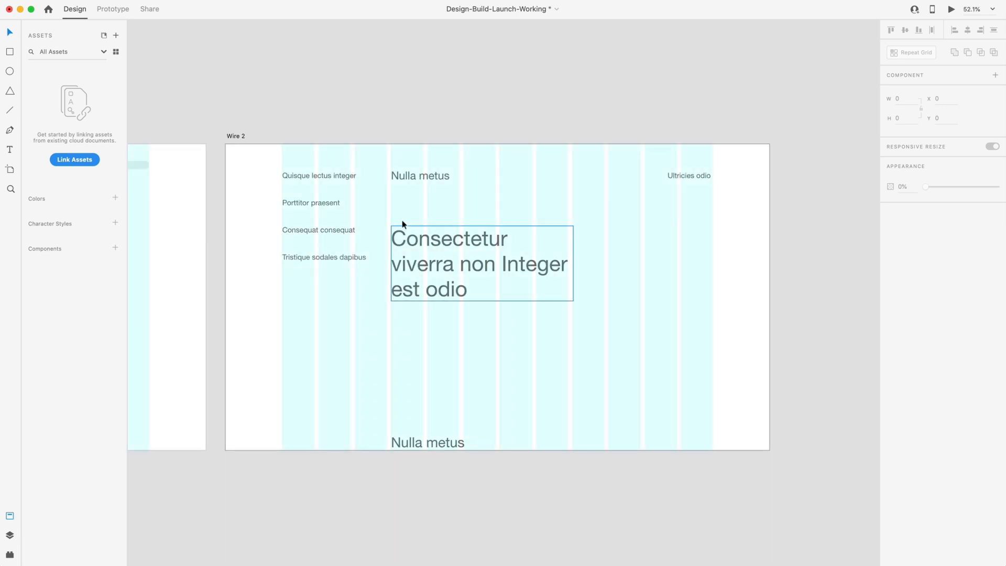
Step: Scale the four sidebar titles down together to size 17
drag(345, 302, 299, 168)
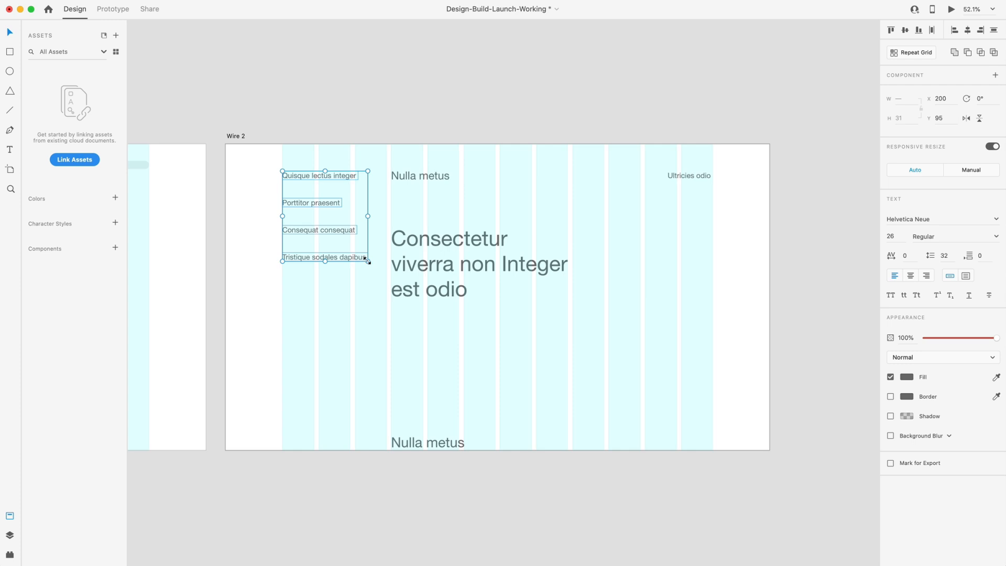
drag(368, 262, 341, 234)
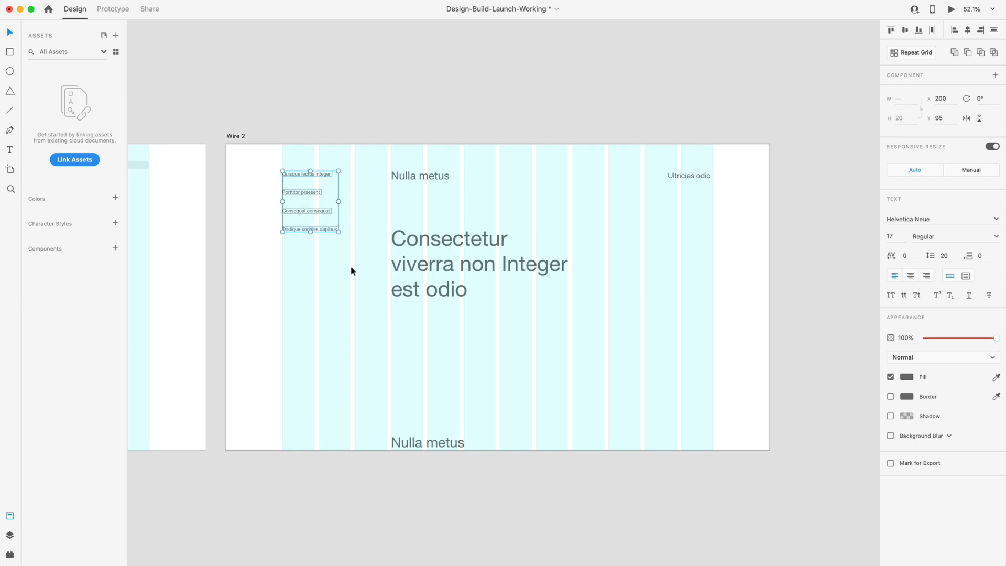
click(351, 269)
Step: Move "Quisque lectus integer" level with "Nulla metus" and shift the three sidebar titles below it down to even the spacing
click(301, 176)
drag(301, 177, 310, 177)
scroll(304, 177, up, 5)
scroll(348, 242, down, 3)
shift+click(310, 227)
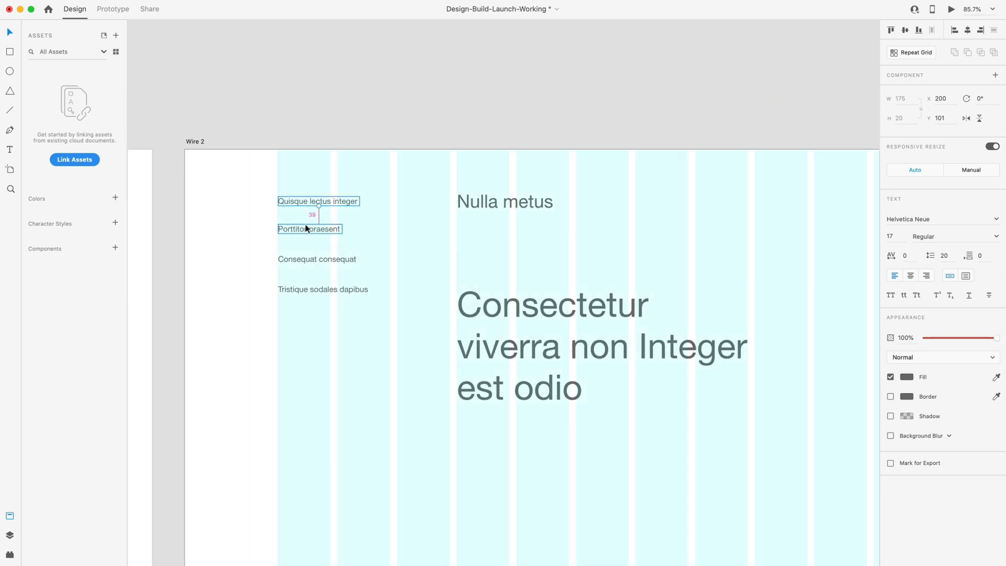
click(313, 231)
click(317, 291)
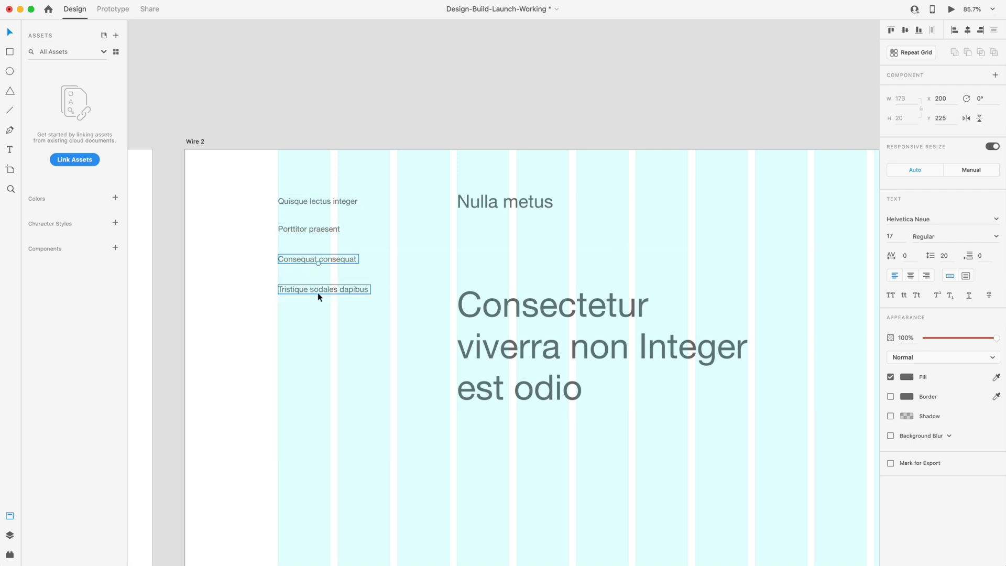
drag(328, 309, 313, 229)
drag(312, 229, 314, 236)
click(410, 234)
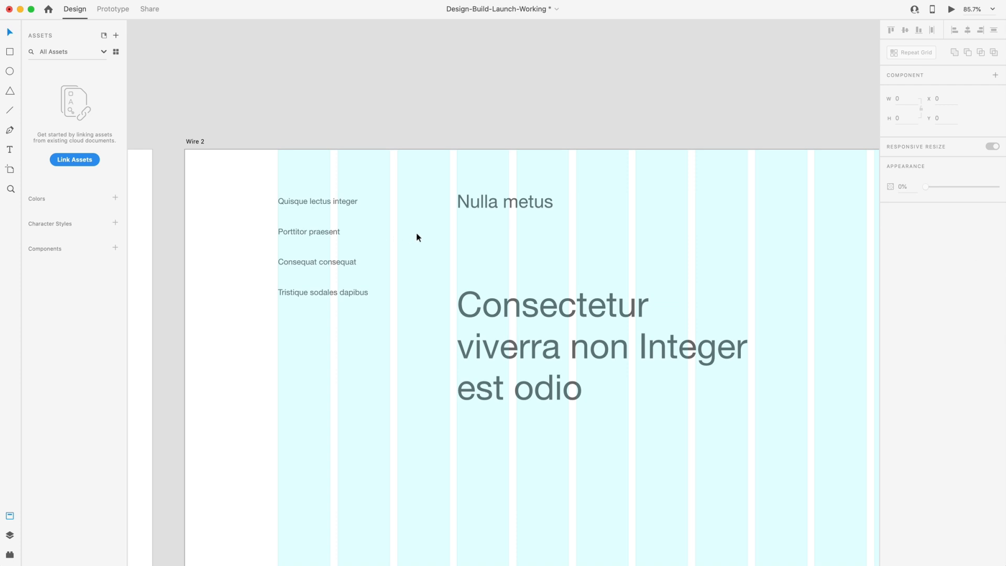
Step: Set the "Ultricies odio" title's font size to 17, matching the sidebar titles
scroll(319, 215, right, 2)
click(272, 206)
scroll(730, 226, right, 10)
click(519, 217)
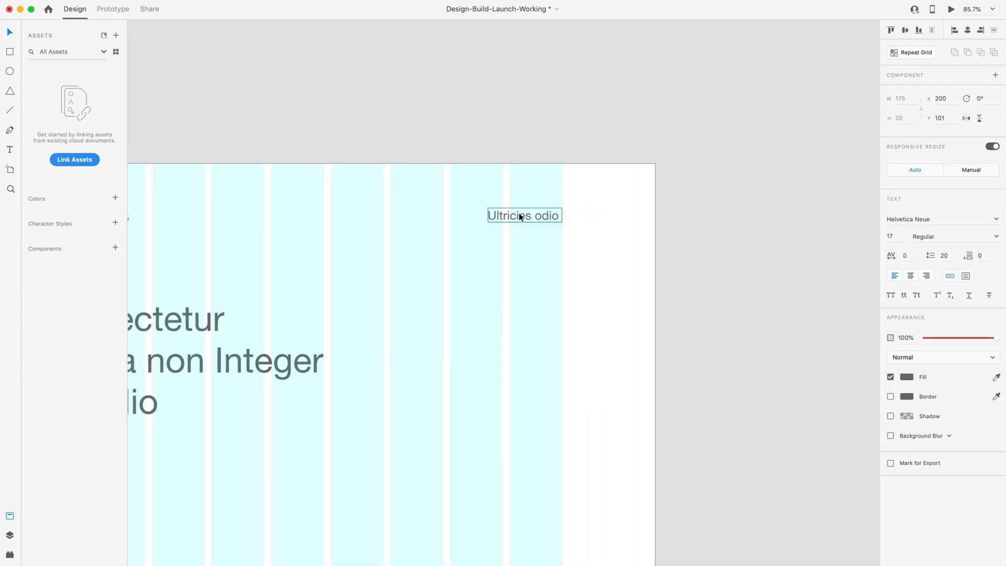
click(899, 236)
text(17)
key(Return)
Step: Nudge "Ultricies odio" up, scale the upper "Nulla metus" to size 30, and align it vertically with "Ultricies odio"
scroll(507, 260, down, 5)
scroll(508, 260, left, 3)
drag(625, 229, 625, 226)
click(369, 228)
drag(374, 230, 373, 227)
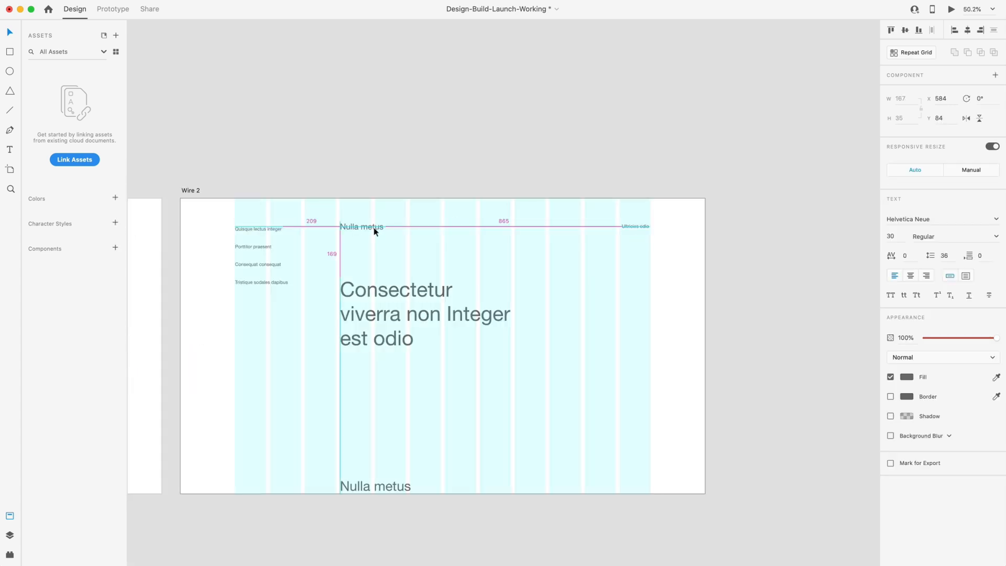
Step: Copy "non Integer" from the headline and append it to the bottom title so it reads "Nulla metus non Integer"
scroll(374, 228, down, 2)
click(390, 464)
double_click(403, 292)
drag(402, 293, 514, 294)
key(super+c)
double_click(411, 464)
key(super+v)
key(alt+Left)
key(alt+Left)
key(Left)
key(BackSpace)
click(547, 382)
Step: Check the wireframe with the layout grid hidden and shown again, and save the document
scroll(526, 361, down, 1)
key(super+shift+apostrophe)
scroll(663, 307, up, 1)
key(super+shift+apostrophe)
scroll(655, 293, left, 1)
key(super+s)
Step: Turn off the layout grid on the Wire 2 artboard and compare both wireframes side by side
click(693, 305)
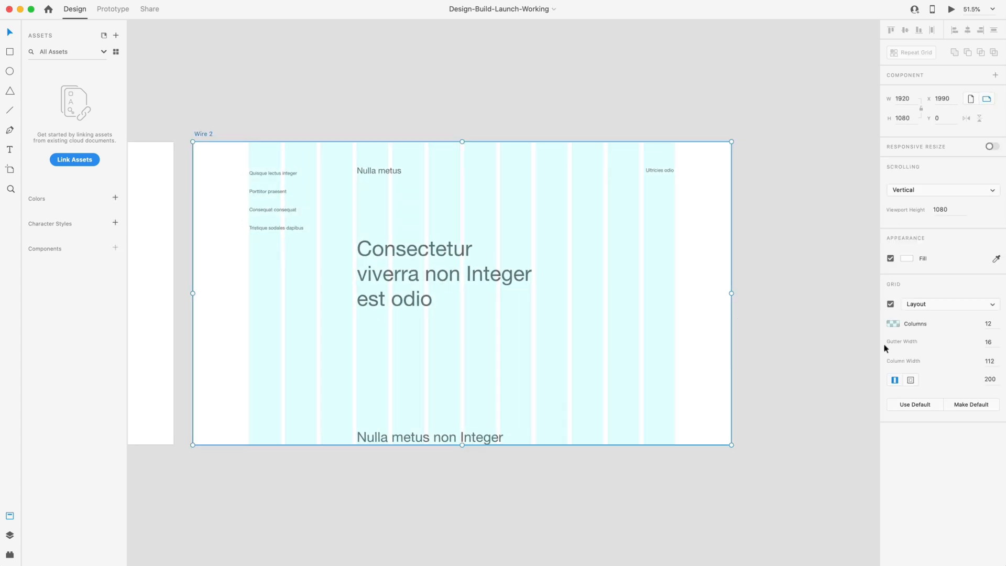
click(892, 304)
click(815, 335)
scroll(811, 347, down, 1)
scroll(810, 347, down, 4)
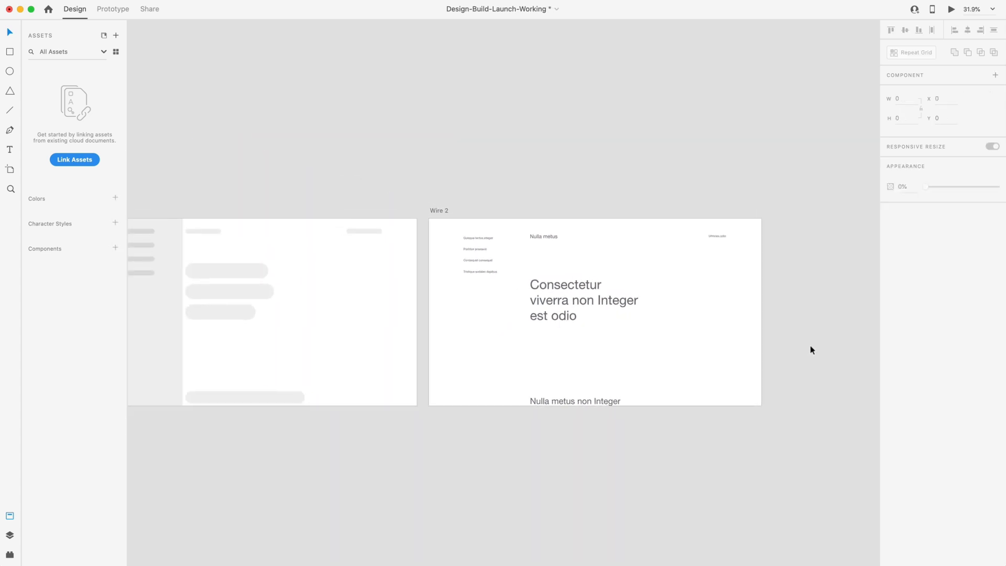
Step: Double the height of the Wire 2 artboard to 2160
scroll(638, 389, right, 2)
scroll(639, 389, down, 1)
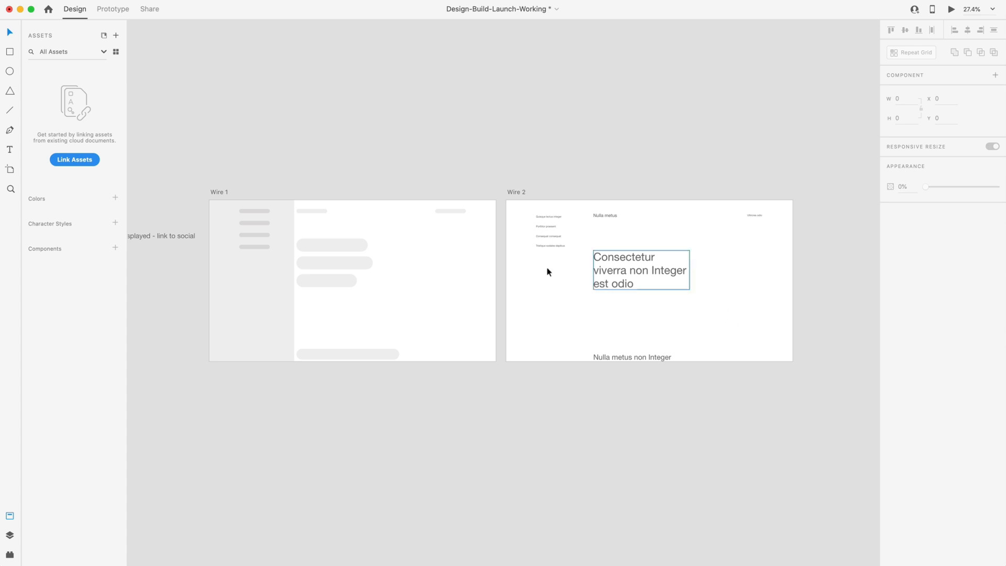
scroll(570, 266, left, 5)
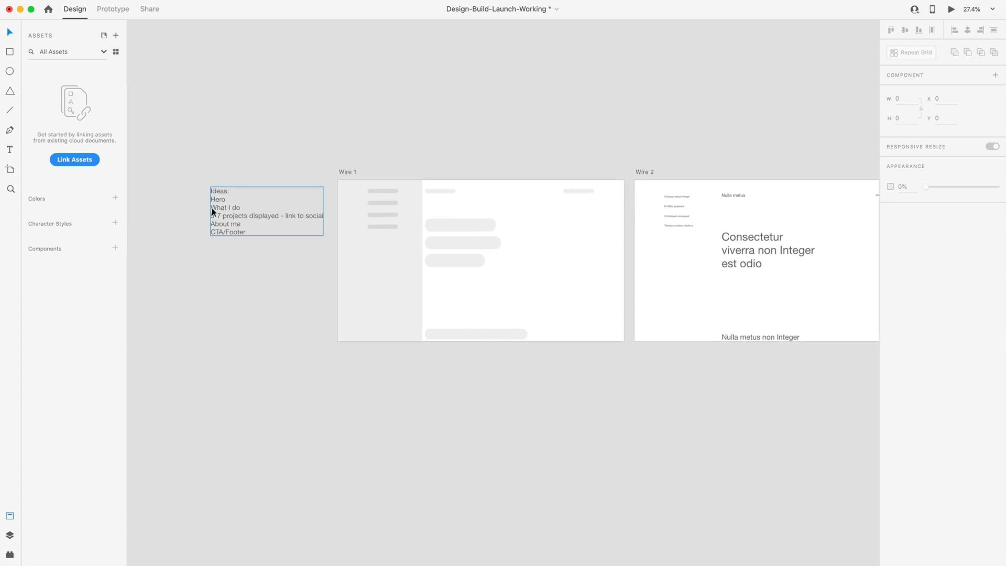
scroll(636, 299, right, 5)
scroll(603, 340, up, 5)
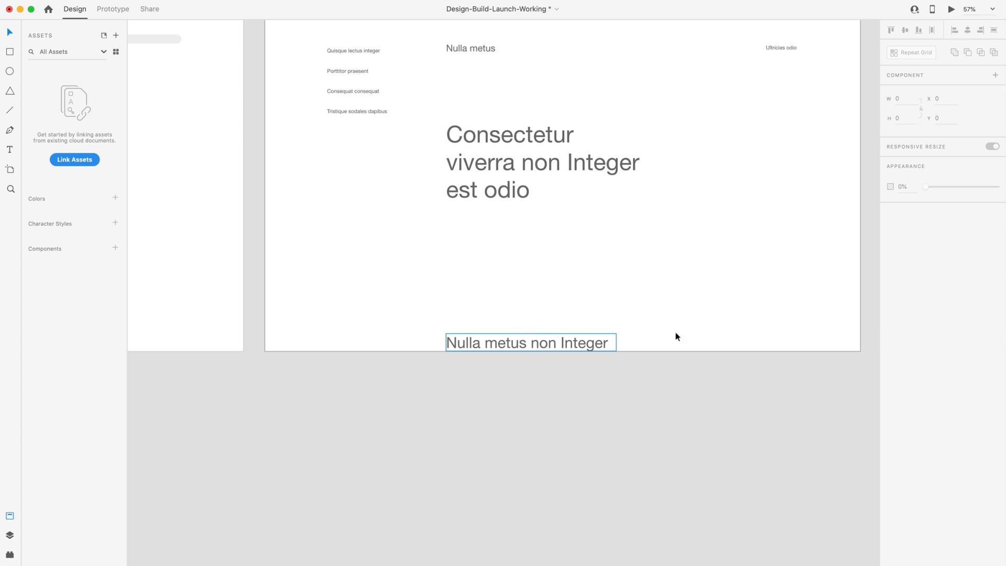
scroll(692, 271, down, 5)
click(681, 220)
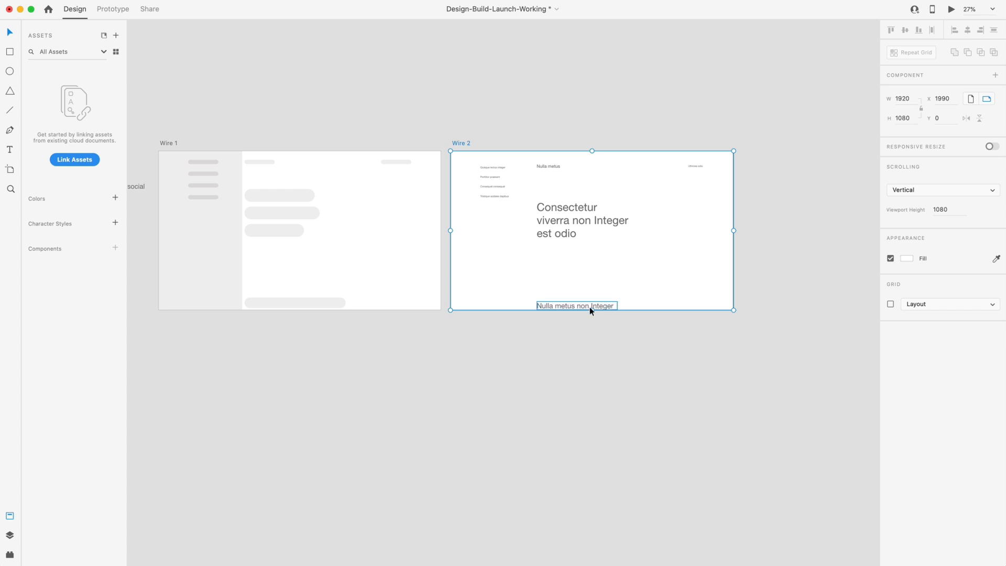
click(915, 117)
text(*2)
key(Return)
click(765, 302)
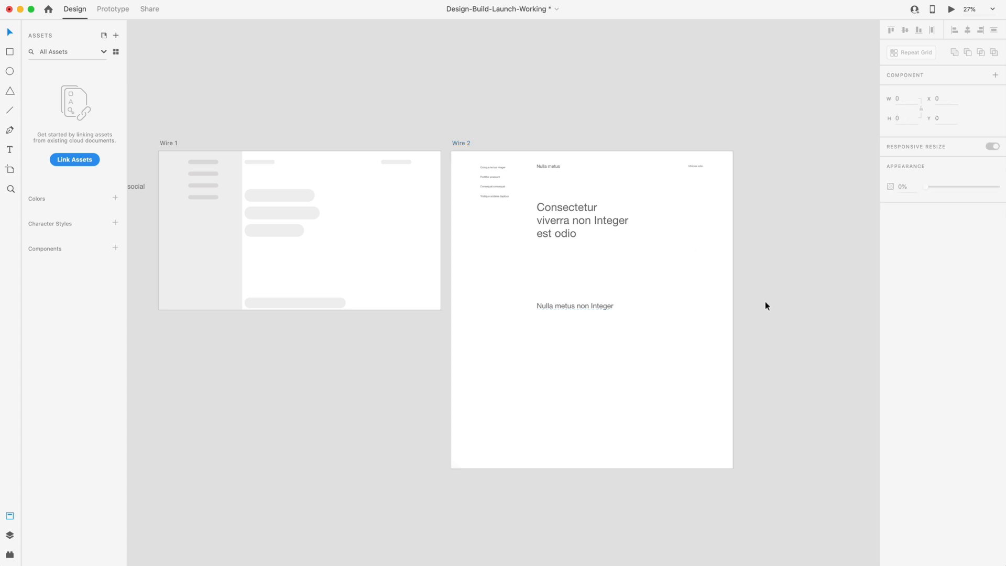
Step: Show the layout grid on Wire 2, place a vertical guide along the headline's left edge, and hide the grid again
scroll(765, 301, down, 3)
scroll(571, 271, up, 5)
click(600, 283)
click(891, 304)
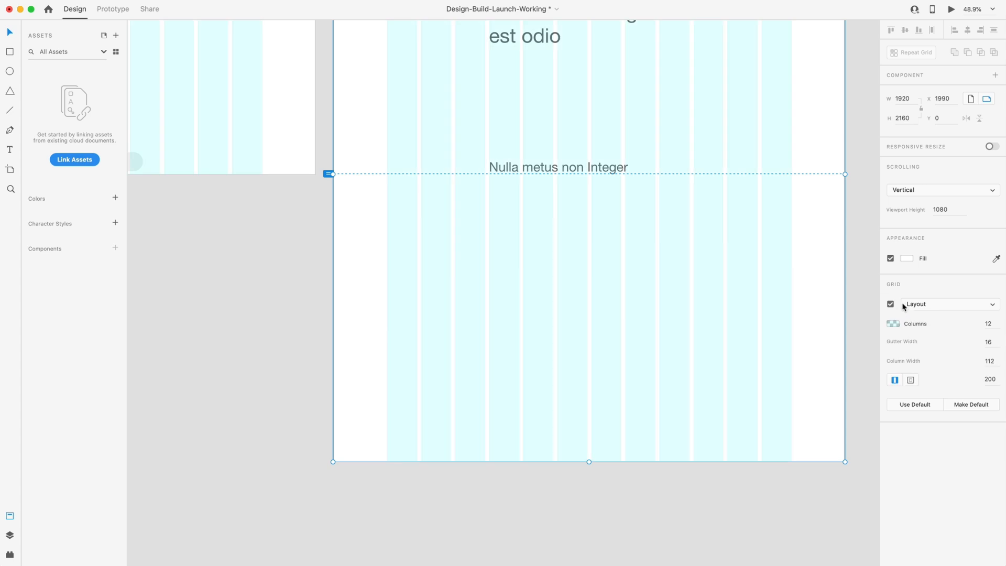
drag(332, 263, 489, 261)
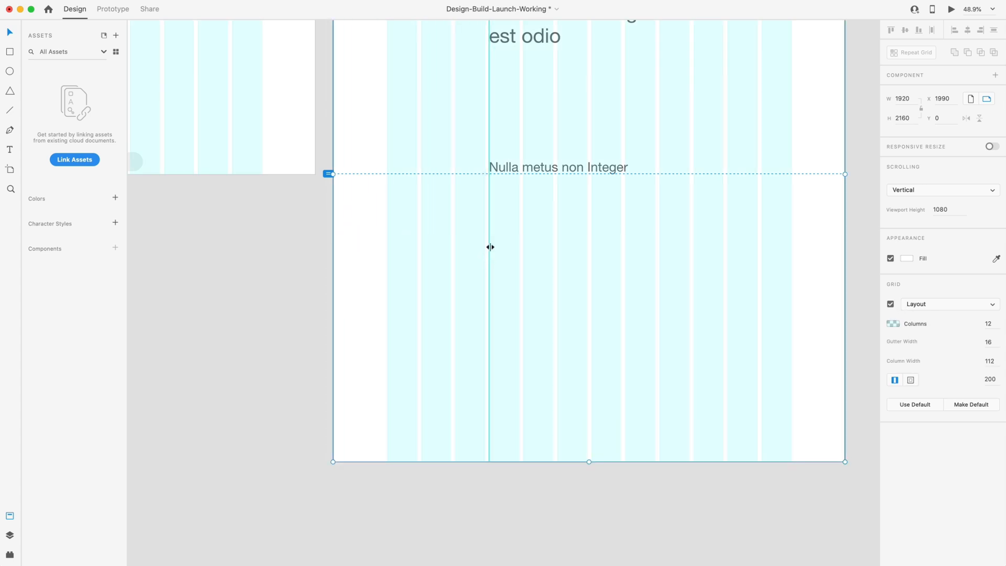
scroll(509, 222, up, 5)
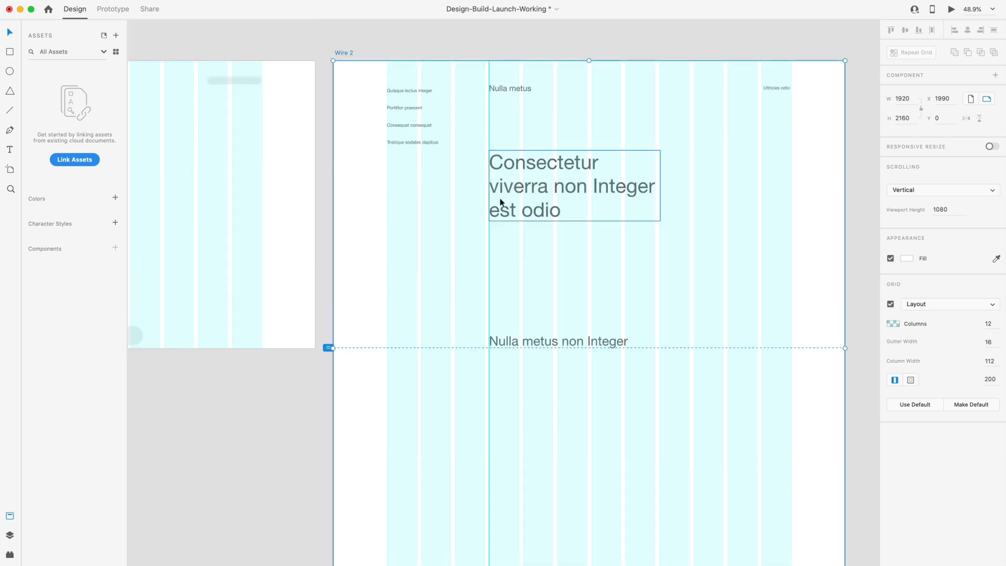
scroll(496, 319, down, 1)
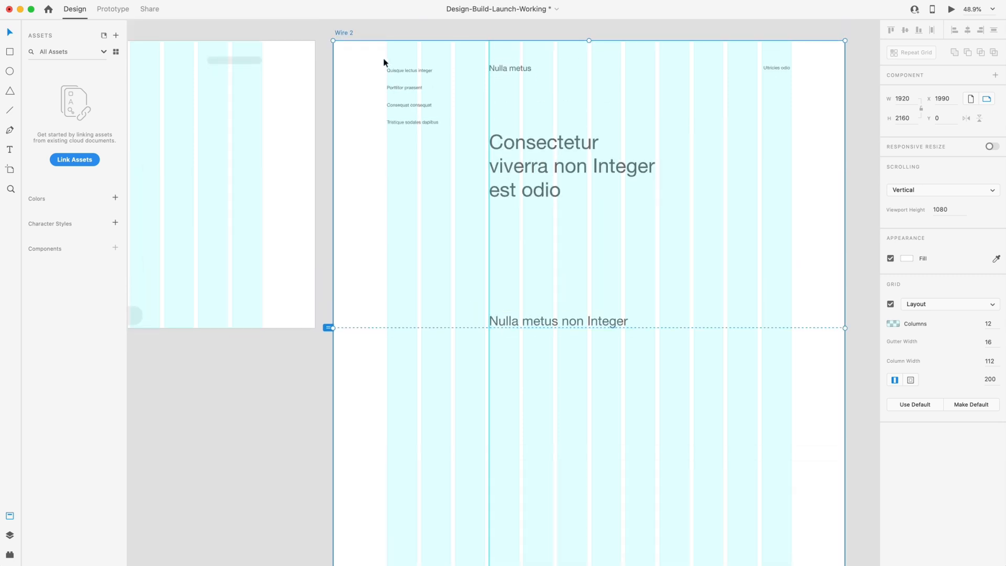
scroll(788, 158, down, 2)
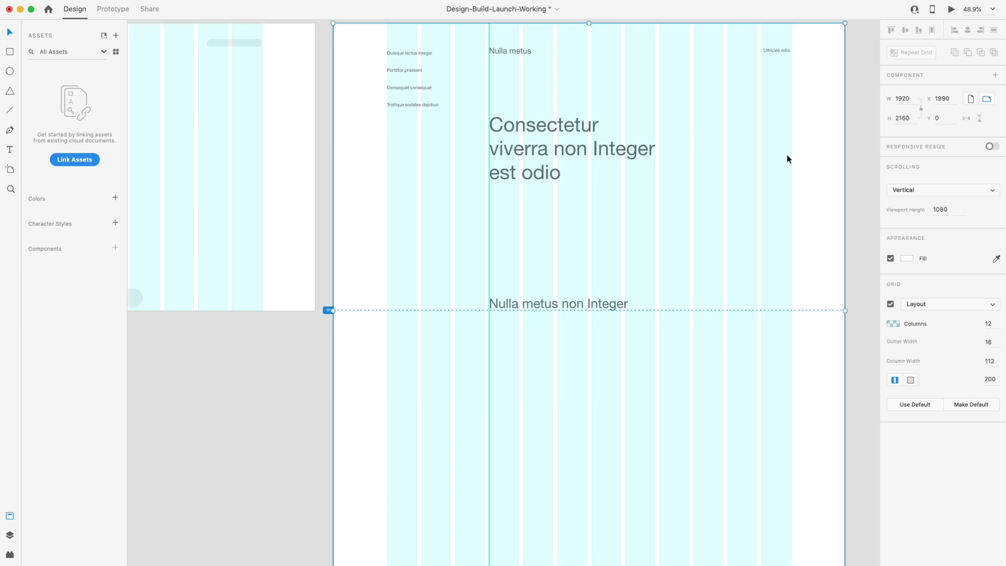
scroll(776, 160, down, 1)
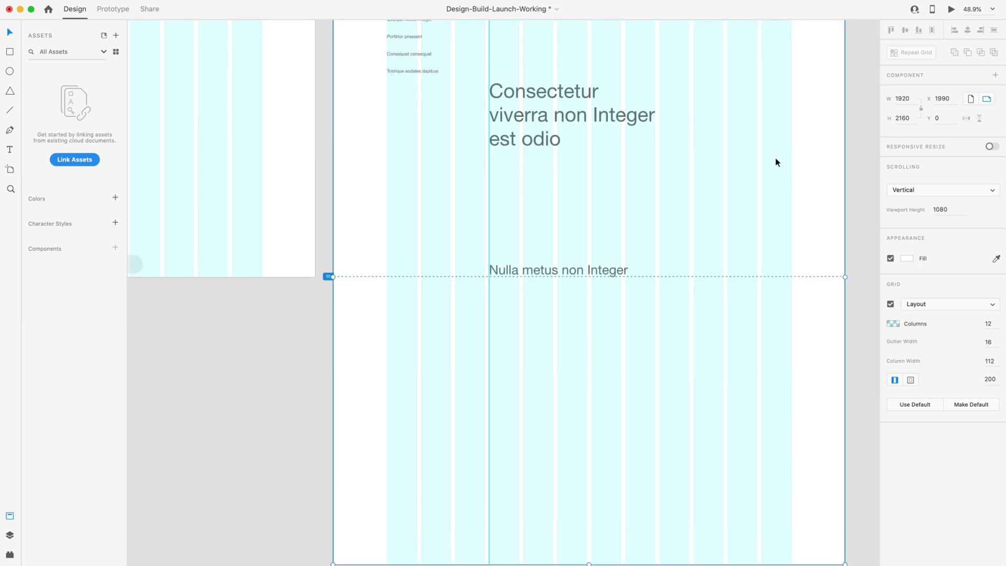
click(887, 304)
click(866, 295)
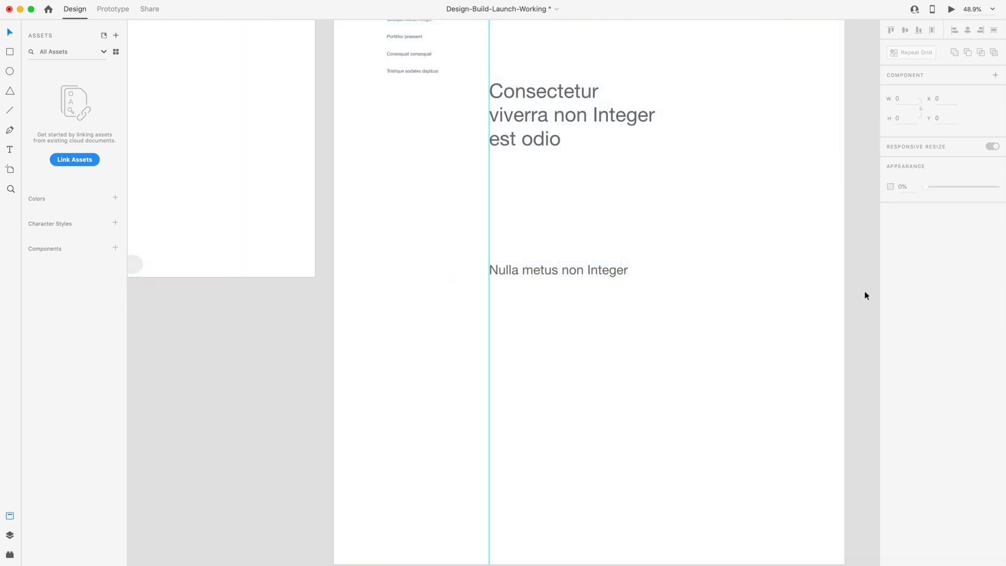
Step: Copy the upper "Nulla metus" title below "Nulla metus non Integer", aligned to the vertical guide at Y 1158
scroll(865, 294, down, 2)
scroll(866, 294, up, 4)
drag(513, 60, 555, 377)
scroll(531, 380, up, 5)
scroll(527, 370, down, 1)
drag(463, 276, 467, 238)
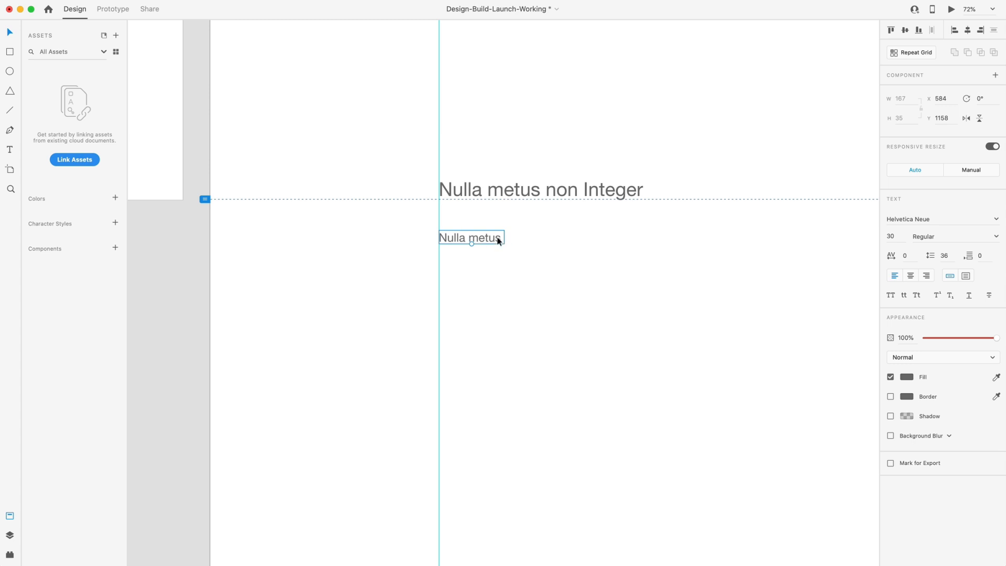
Step: Duplicate the small "Nulla metus" title to its right at about X 859 and set the copy's text size to 20
drag(478, 239, 582, 241)
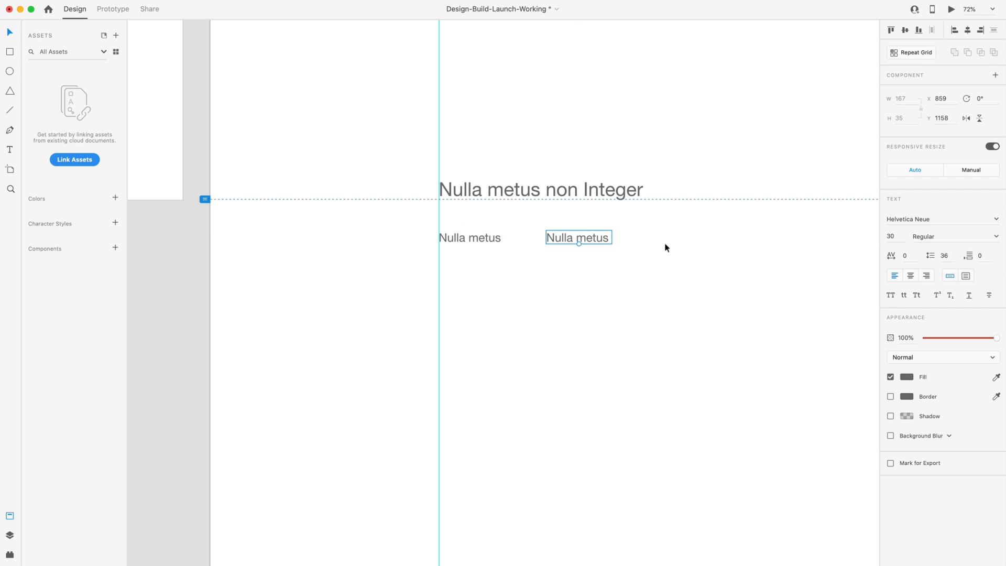
click(899, 236)
text(17)
key(Return)
click(903, 234)
text(20)
key(Return)
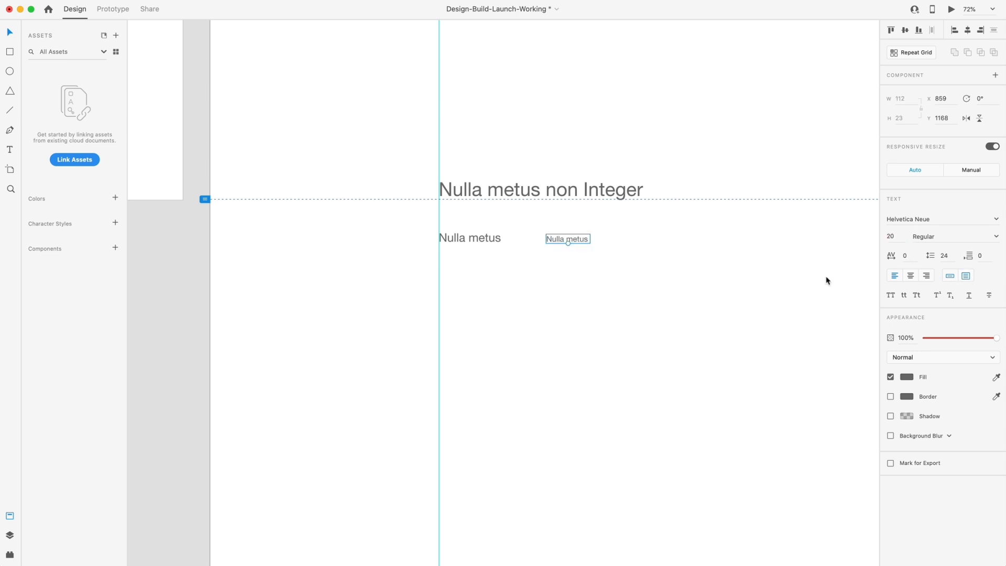
Step: Enlarge the size-20 copy into a text box about 742 by 212 and fill it with a Content Generator paragraph
drag(593, 243, 837, 317)
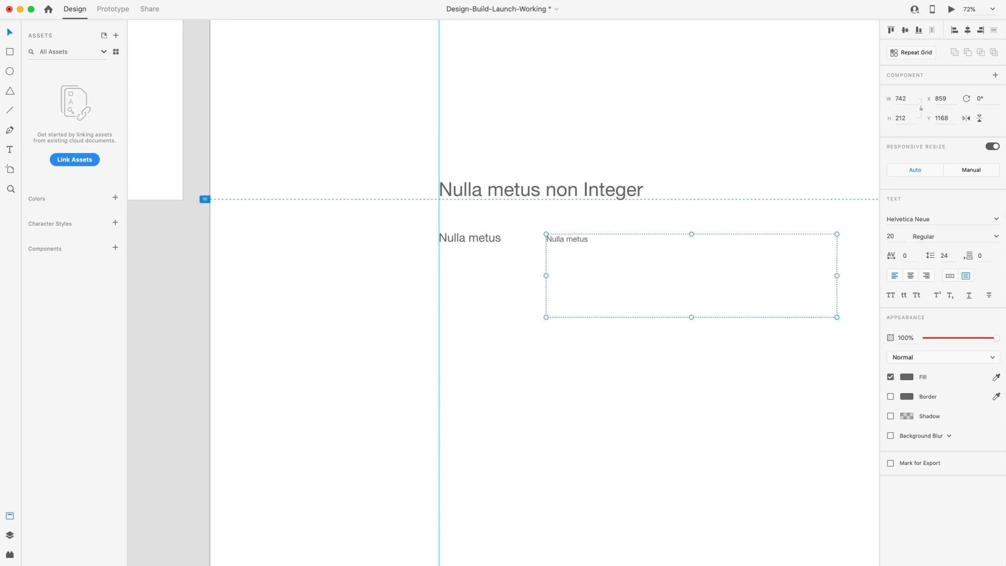
click(160, 63)
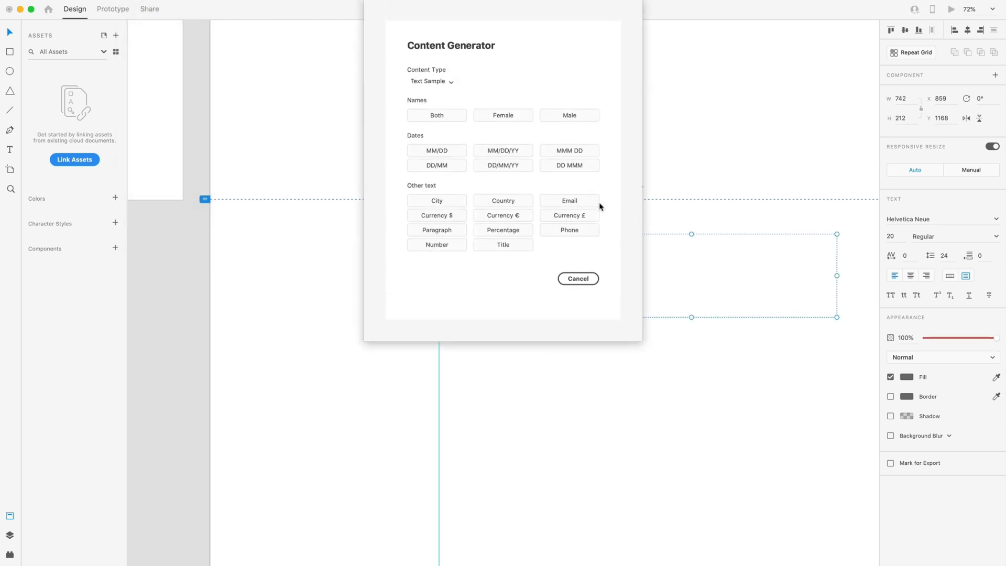
click(432, 227)
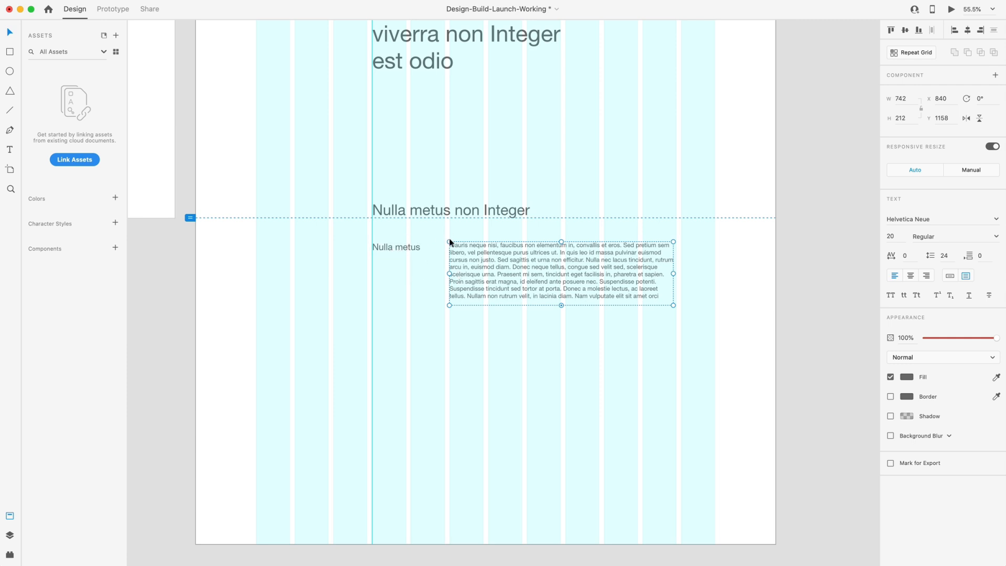
Step: Trim the placeholder paragraph so that it ends after "cursus non justo."
double_click(561, 261)
click(524, 266)
shift+click(612, 353)
key(BackSpace)
key(Escape)
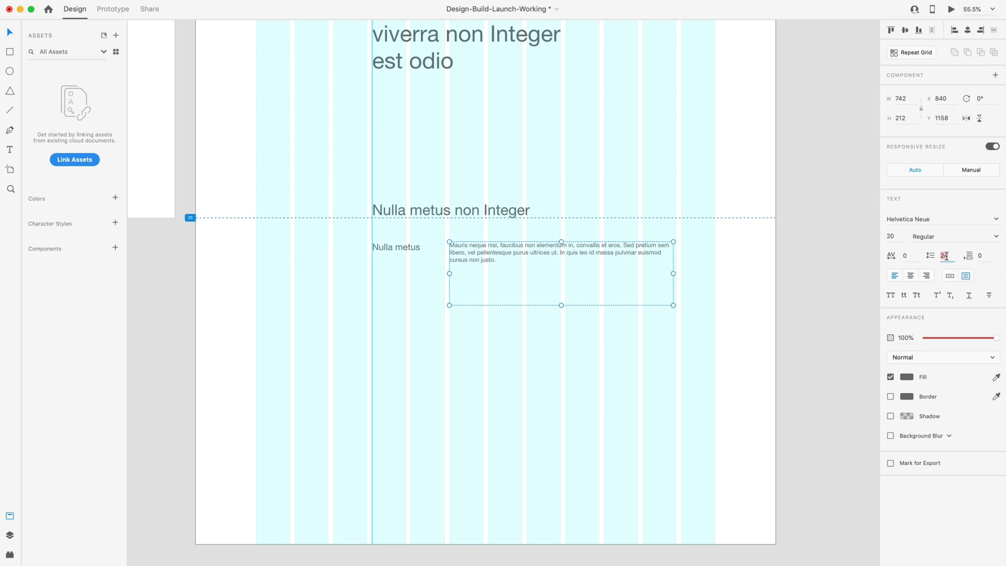
Step: Set the paragraph's line spacing to 28 (20*1.4) and shorten its text box to about 83 high
text(2)
text(0*1.4)
key(Return)
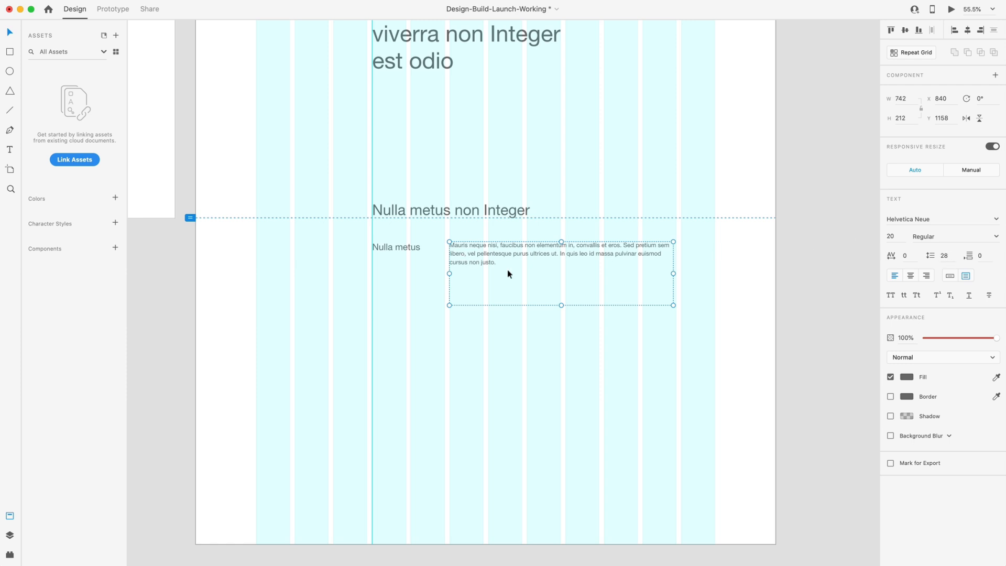
scroll(541, 284, up, 2)
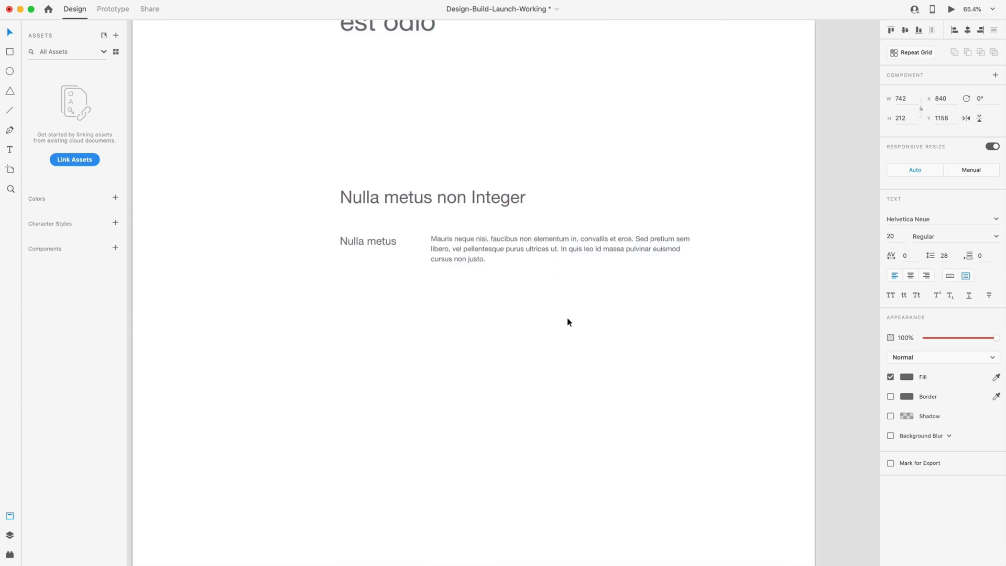
drag(561, 309, 561, 264)
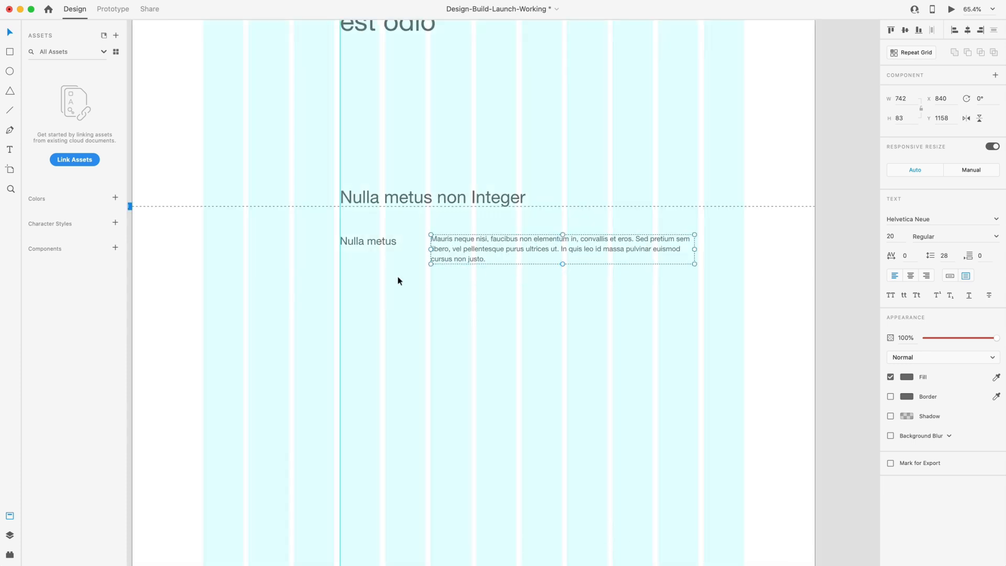
Step: Turn the small title and its paragraph into a three-row Repeat Grid and widen the gap between the rows
drag(576, 322, 367, 235)
click(912, 52)
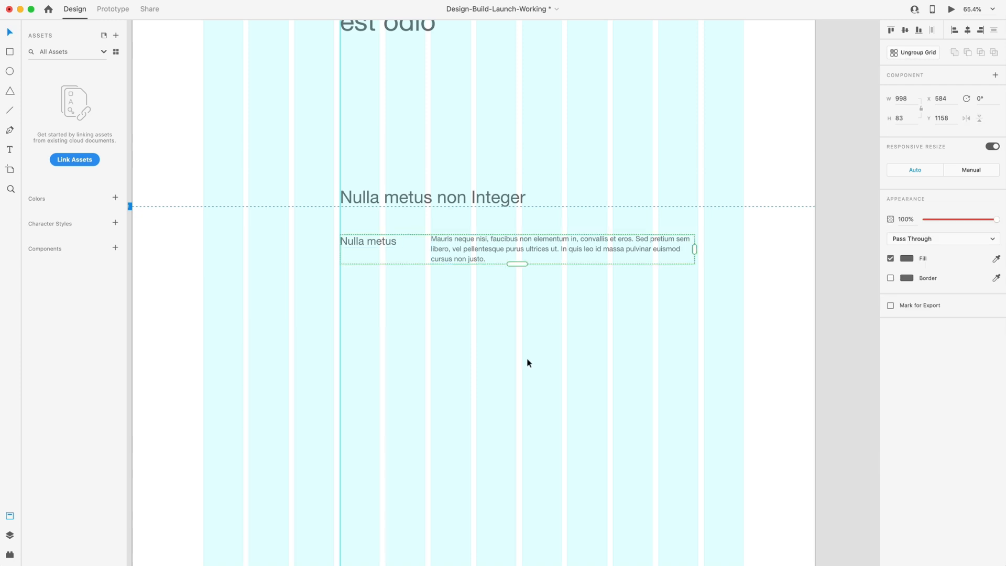
drag(517, 264, 517, 341)
mouse_move(460, 268)
drag(460, 267, 463, 287)
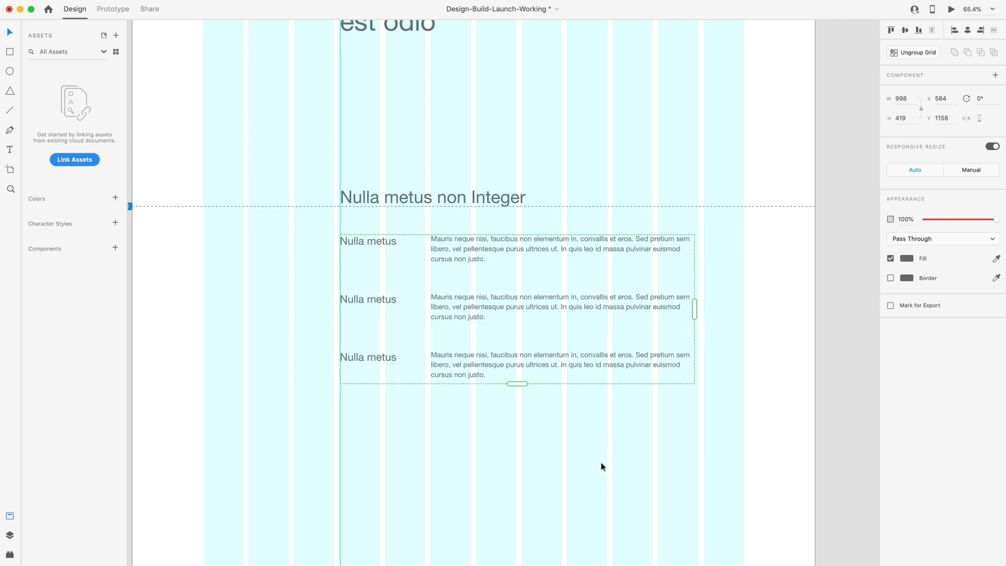
Step: Ungroup the repeat grid and replace all three row descriptions with Content Generator paragraphs
click(638, 455)
scroll(638, 455, down, 5)
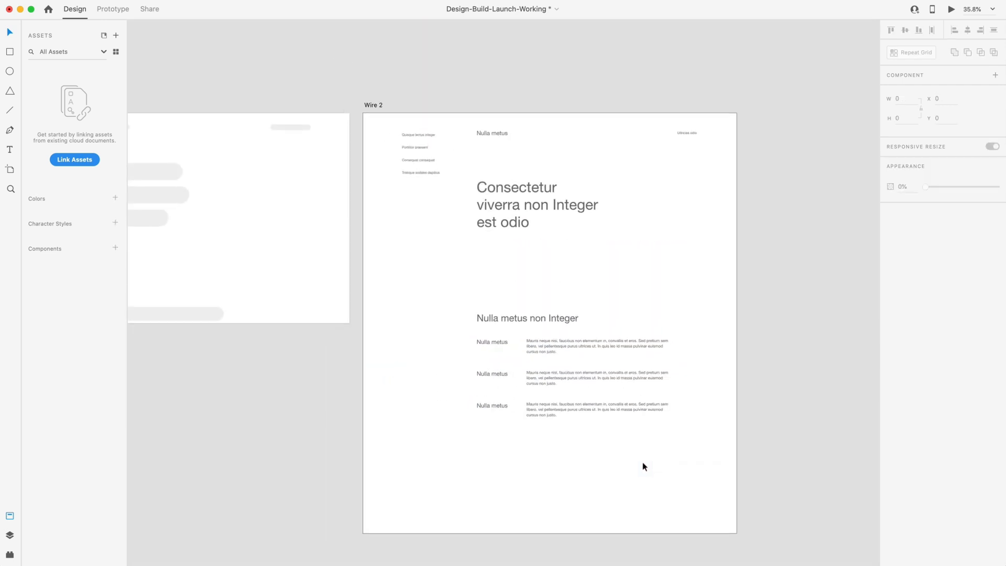
scroll(643, 461, down, 2)
scroll(534, 386, up, 2)
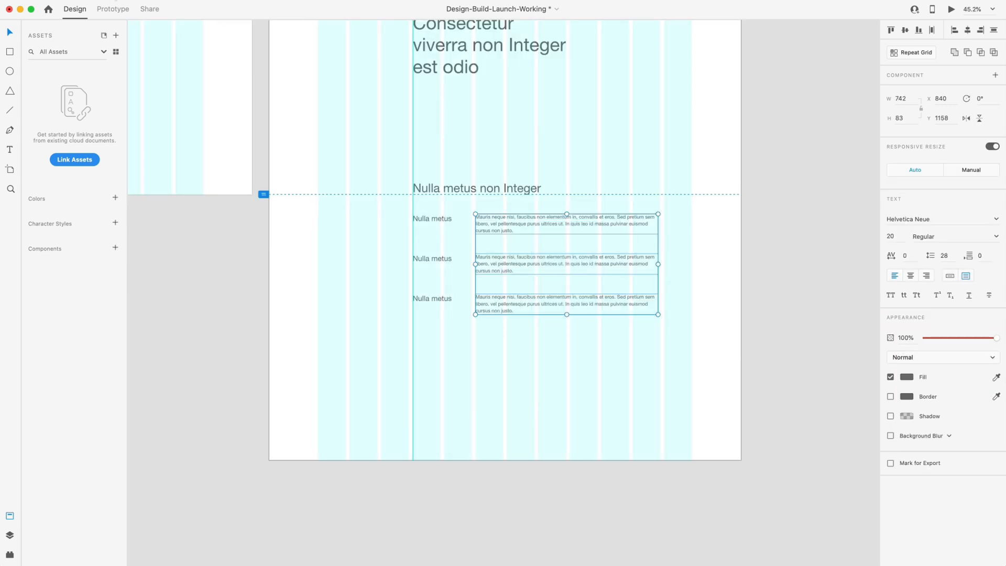
click(135, 0)
click(164, 69)
click(441, 229)
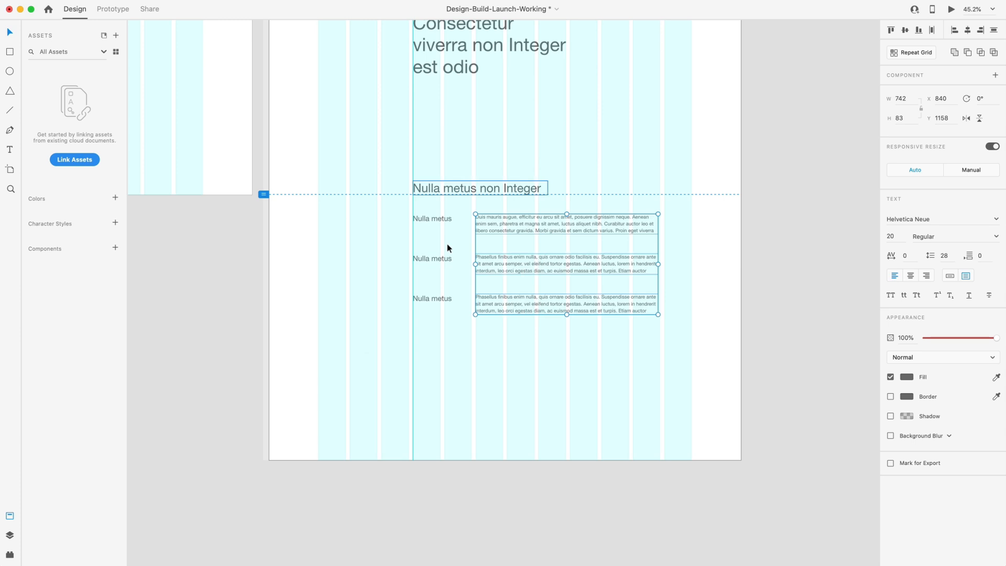
Step: Generate a different Content Generator paragraph for the third row's description
click(561, 370)
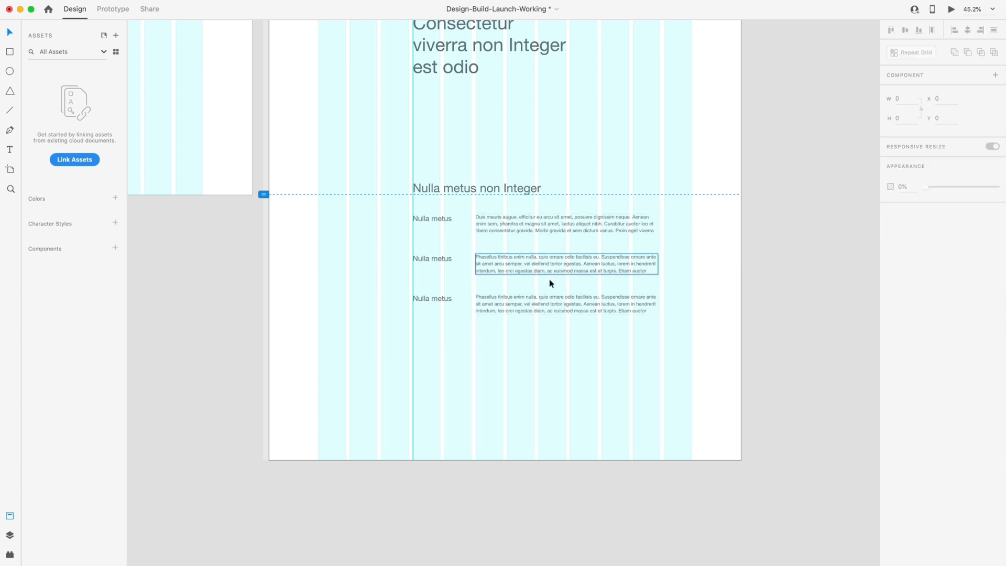
click(544, 306)
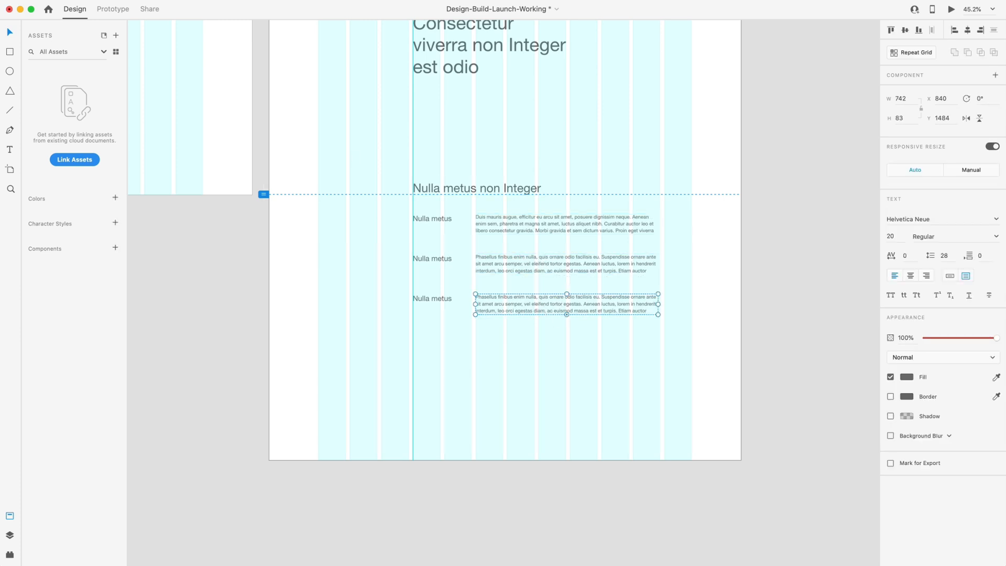
click(141, 1)
click(154, 68)
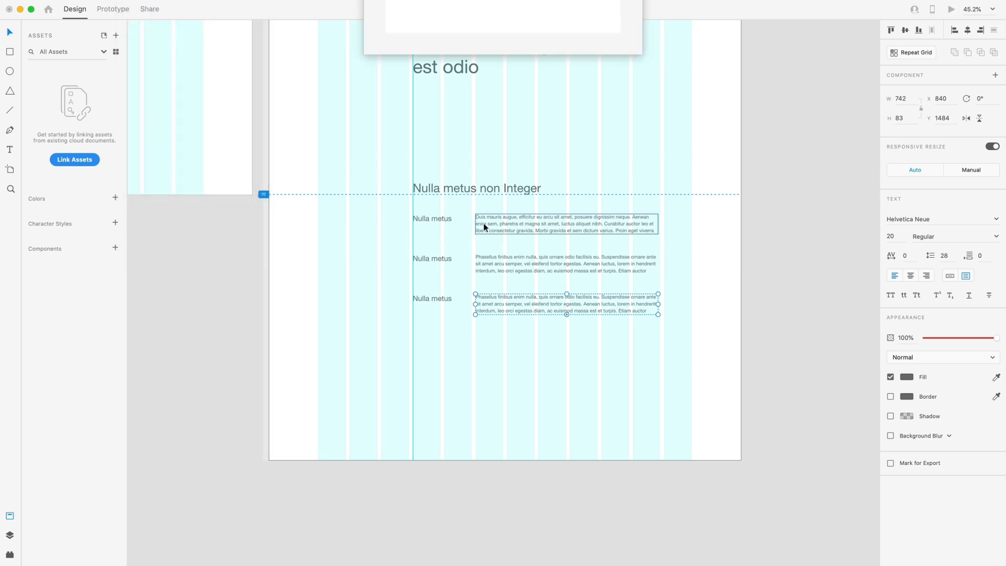
click(437, 230)
click(535, 410)
Step: Replace the three "Nulla metus" row titles with Content Generator titles
scroll(535, 408, up, 3)
drag(382, 303, 381, 125)
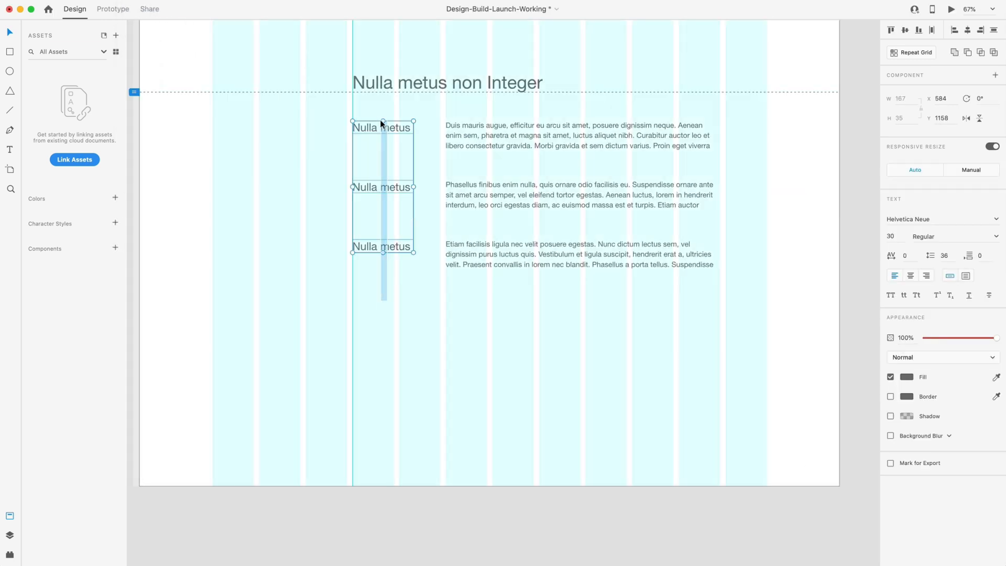
click(142, 1)
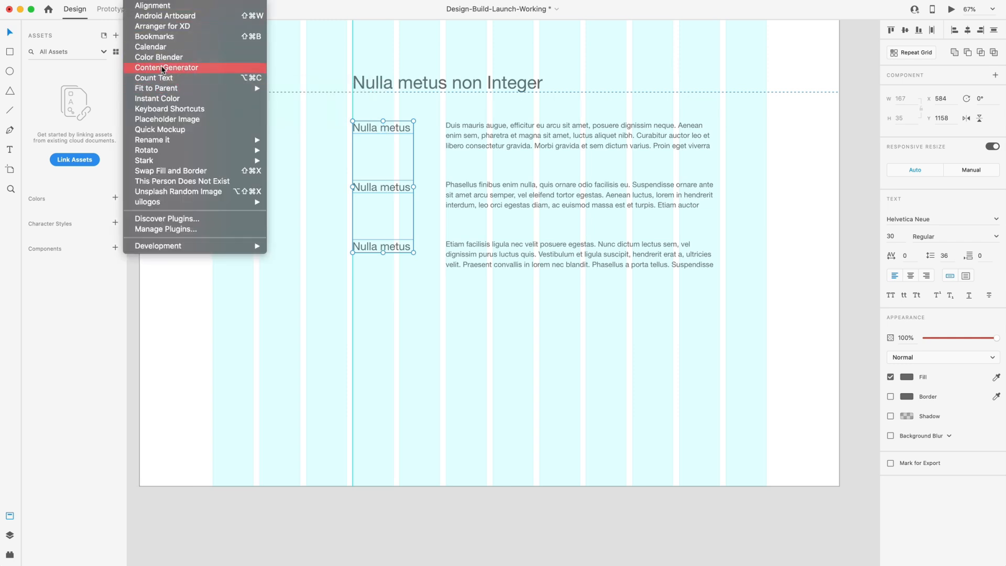
click(157, 68)
click(504, 246)
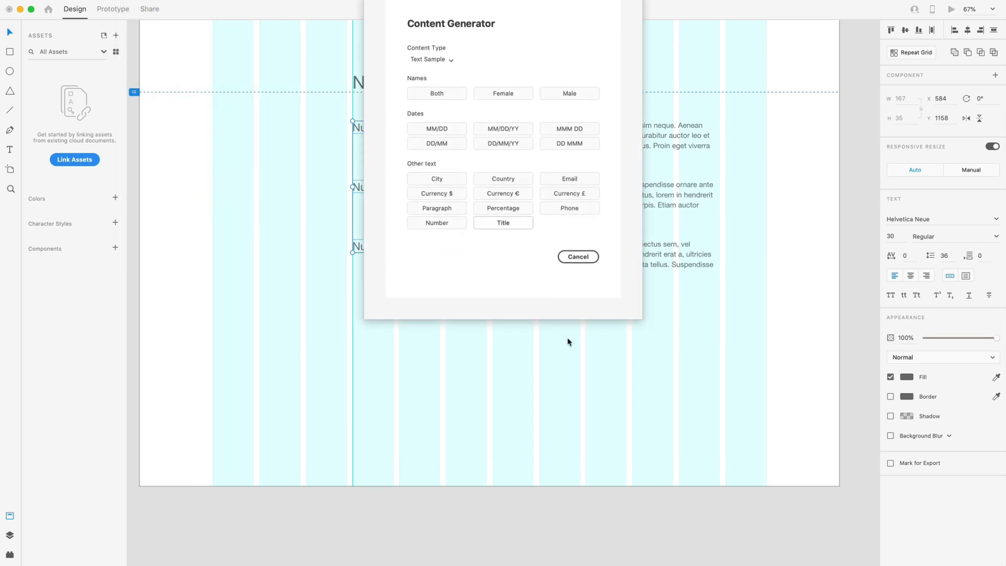
click(601, 370)
Step: Narrow the three row descriptions together to about 624 px wide
scroll(601, 371, up, 1)
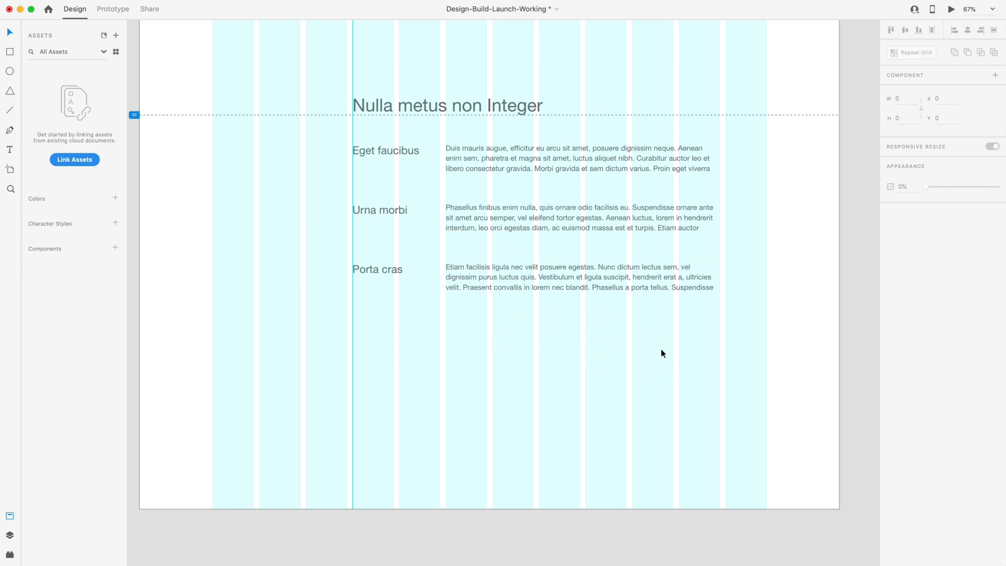
drag(709, 357, 611, 141)
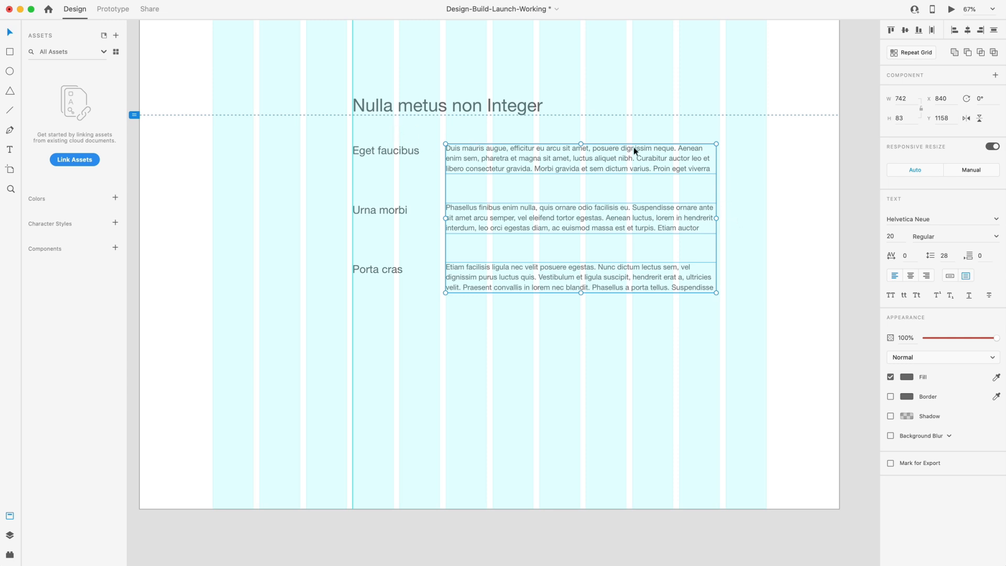
drag(716, 218, 675, 216)
click(624, 374)
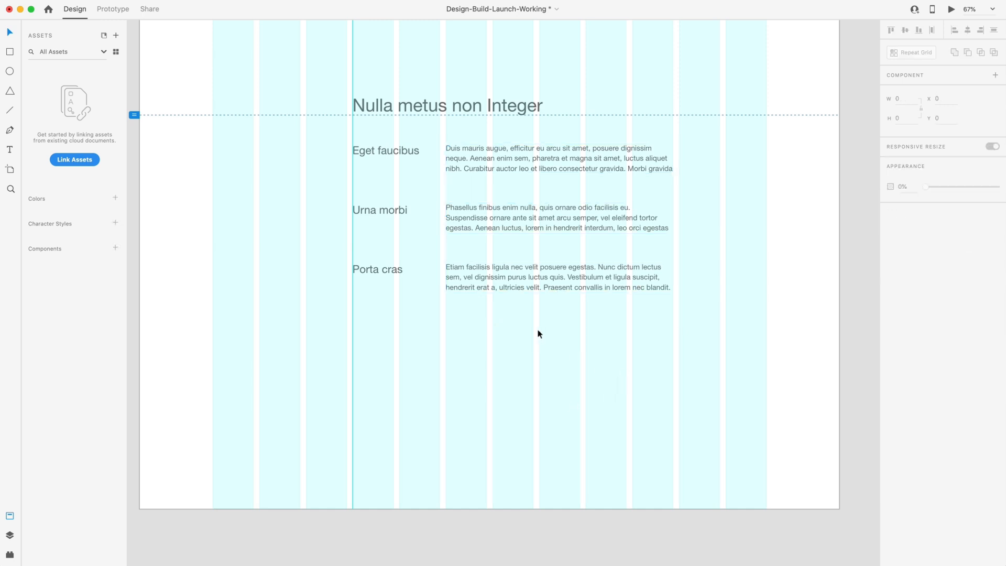
Step: Extend the Wire 2 artboard downward to a height of about 3208 px
scroll(652, 345, down, 5)
scroll(691, 373, down, 1)
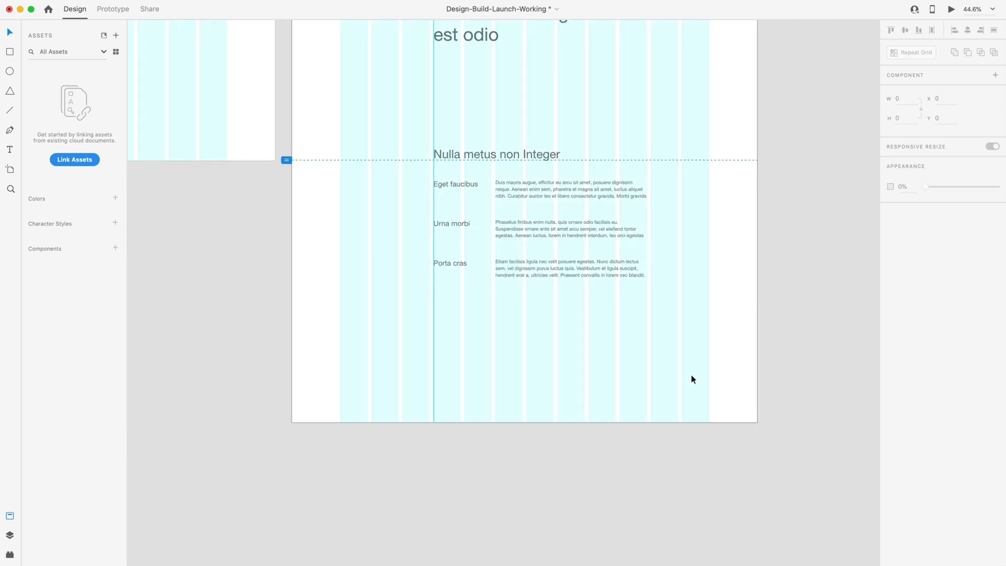
scroll(691, 375, down, 1)
scroll(673, 344, down, 5)
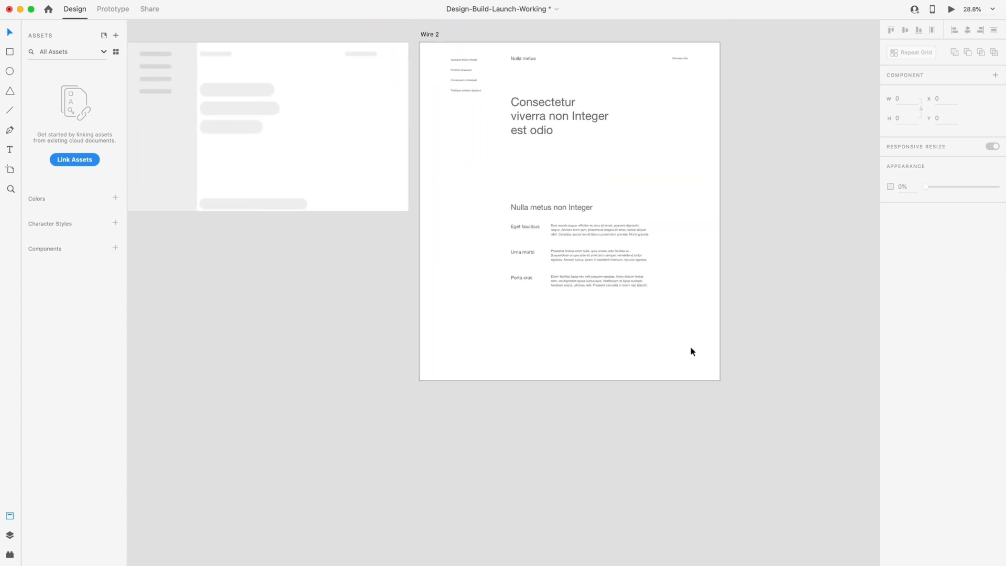
scroll(691, 348, up, 2)
scroll(699, 358, down, 2)
scroll(699, 359, down, 2)
scroll(614, 308, up, 3)
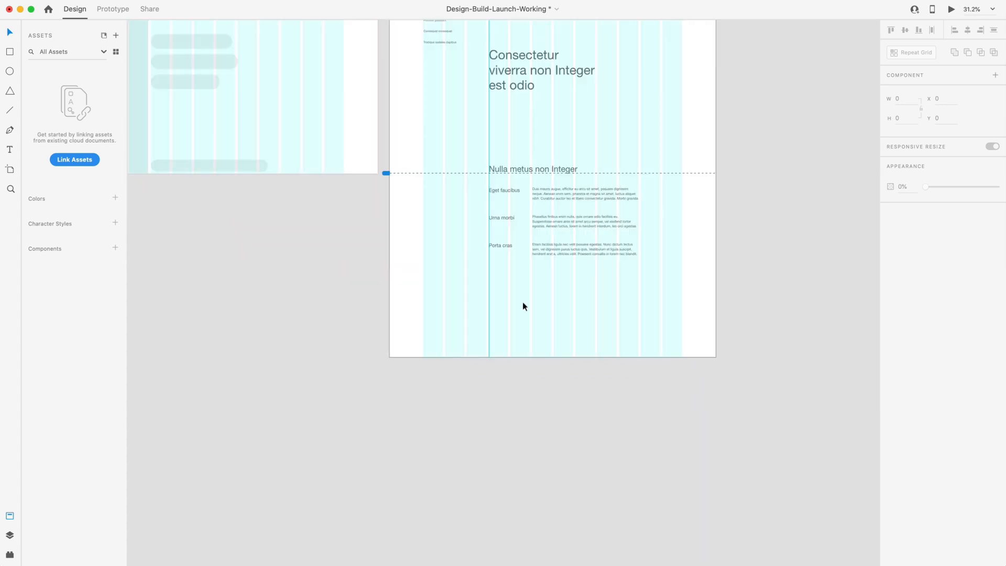
click(560, 312)
drag(554, 357, 562, 535)
click(560, 388)
Step: Copy the "Nulla metus non Integer" heading below the three rows and scale the copy down to about size 39
scroll(557, 333, down, 2)
scroll(555, 322, up, 3)
scroll(558, 317, down, 2)
scroll(559, 315, down, 1)
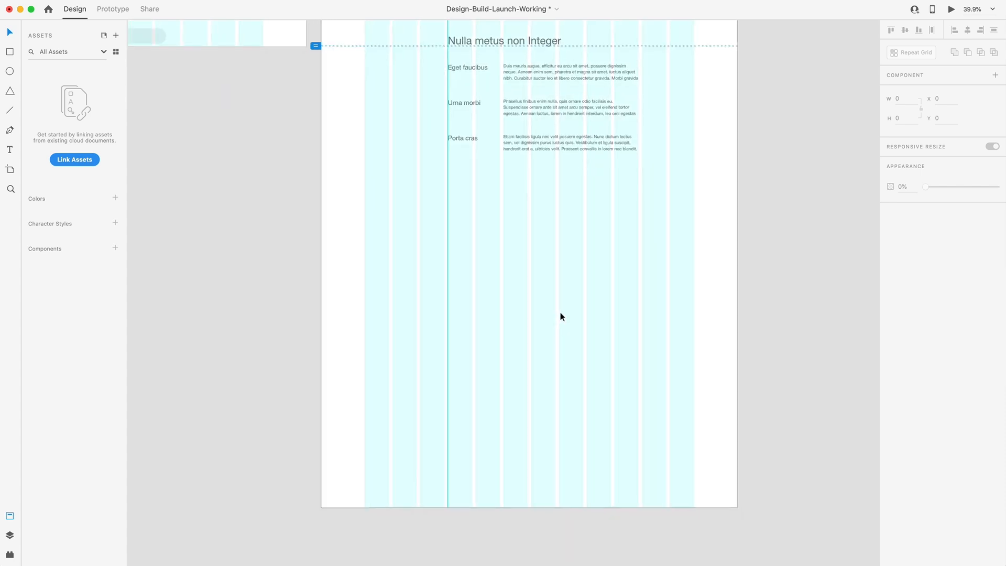
drag(508, 40, 516, 214)
click(542, 192)
click(508, 209)
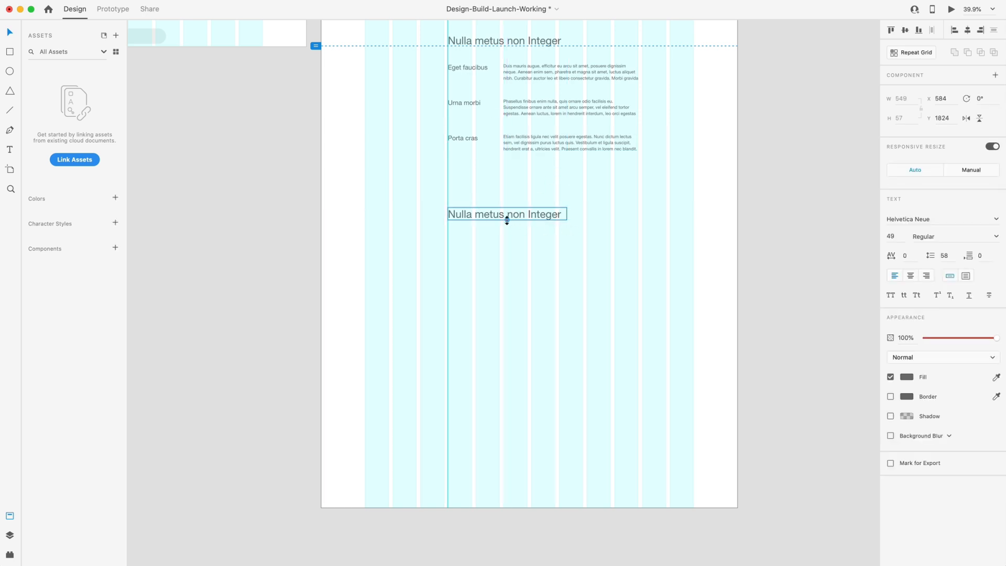
drag(508, 218, 509, 218)
click(505, 277)
Step: Set the copied heading's font size to 30, matching the small header title, and align it with the row titles at X 584
scroll(505, 276, up, 10)
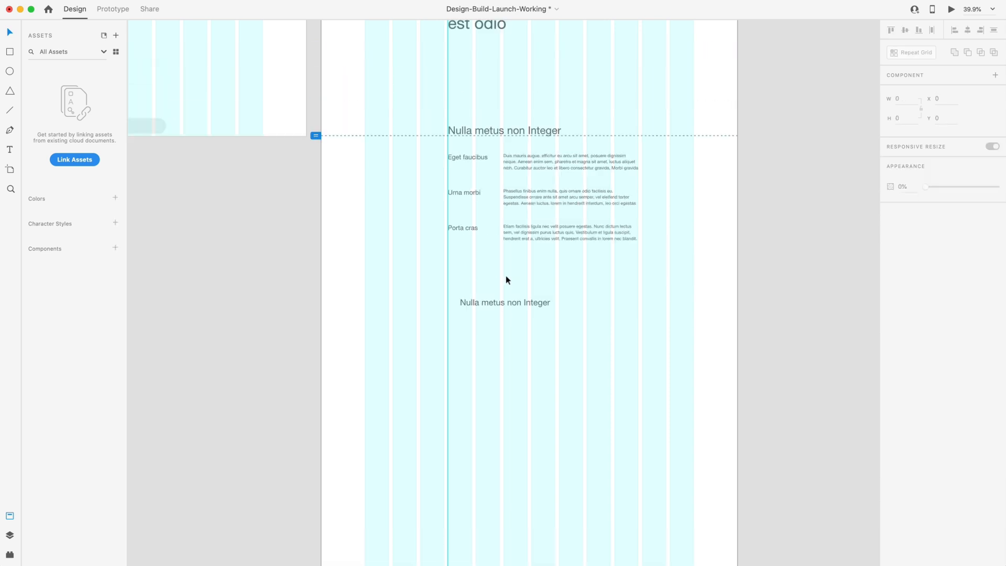
click(462, 144)
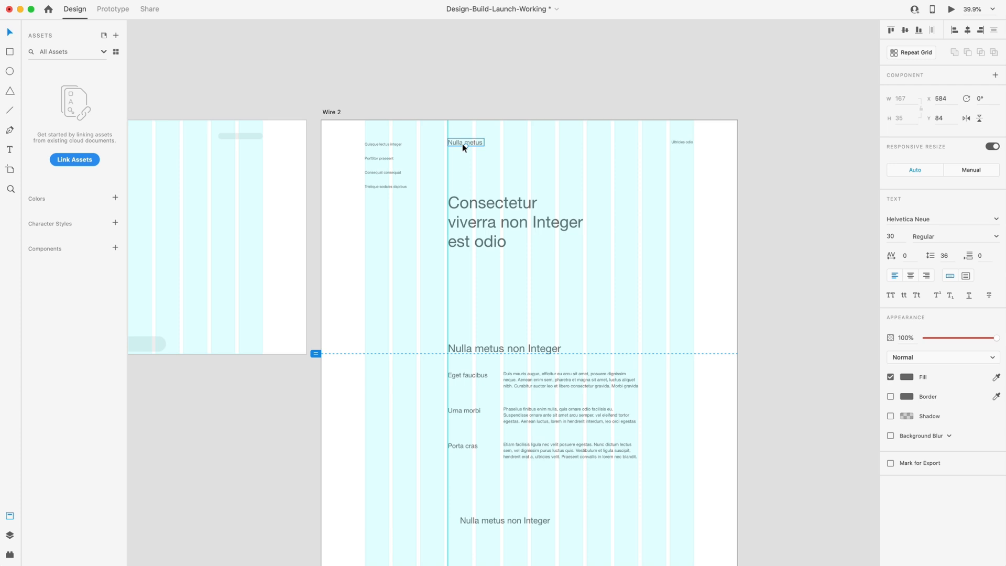
scroll(502, 169, down, 4)
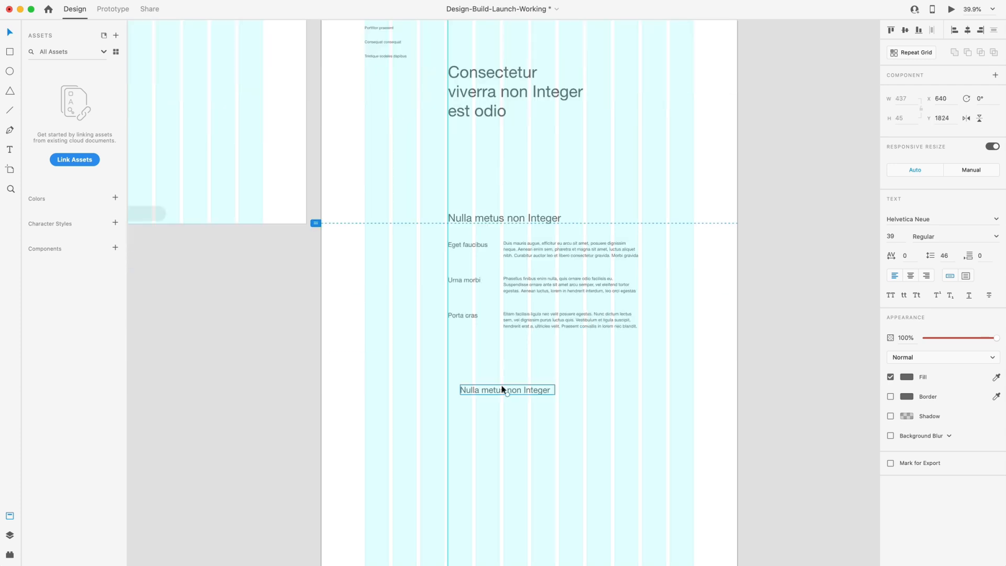
scroll(504, 388, down, 2)
click(903, 236)
text(30)
key(Return)
drag(502, 343, 489, 343)
scroll(456, 288, down, 2)
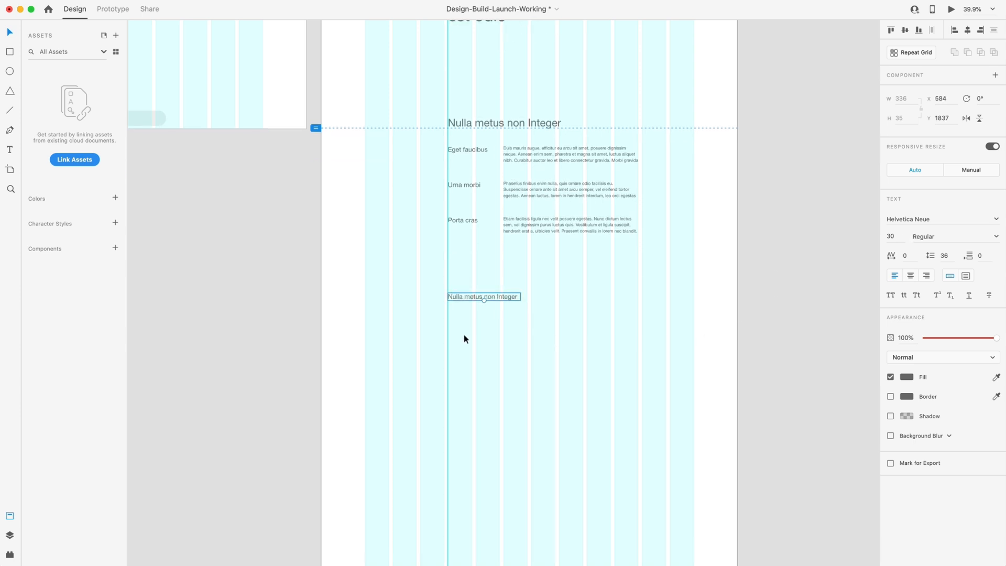
Step: Draw a rectangle about 496 by 629 px below the small heading, starting at the heading's left edge
scroll(463, 339, down, 2)
click(499, 304)
scroll(503, 312, down, 2)
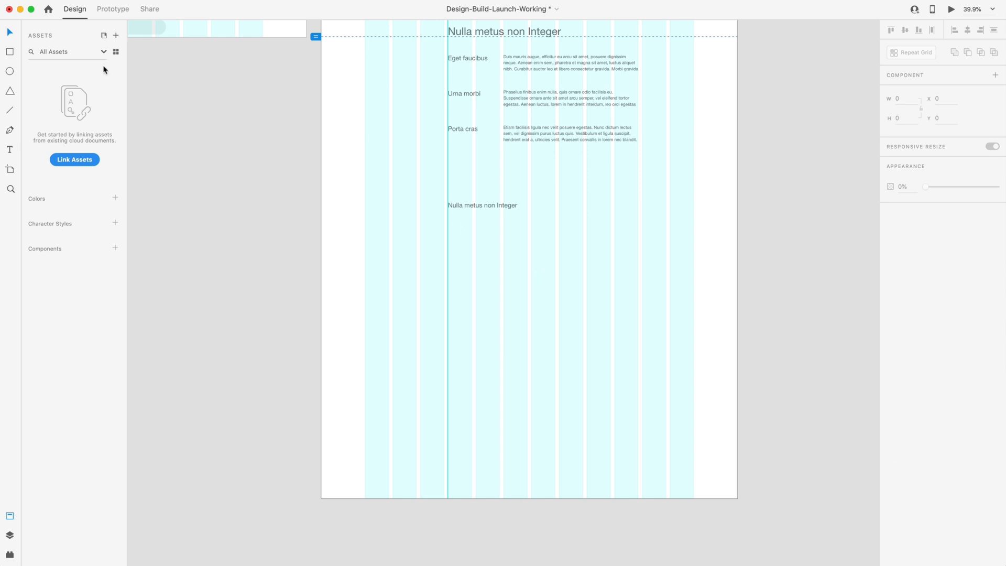
mouse_move(448, 218)
mouse_down()
mouse_move(469, 268)
mouse_move(545, 364)
mouse_move(555, 354)
mouse_up()
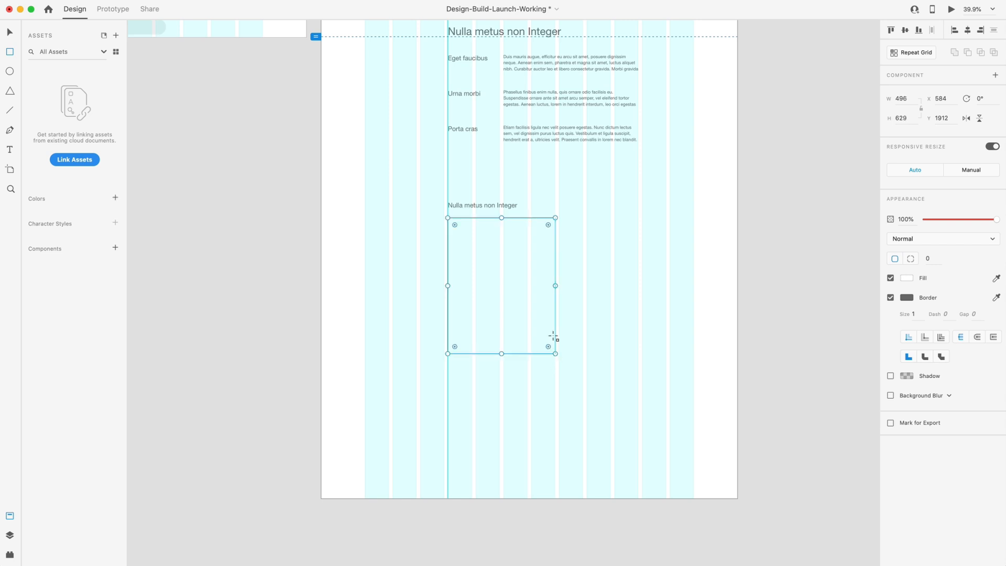
drag(555, 286, 642, 286)
key(super+z)
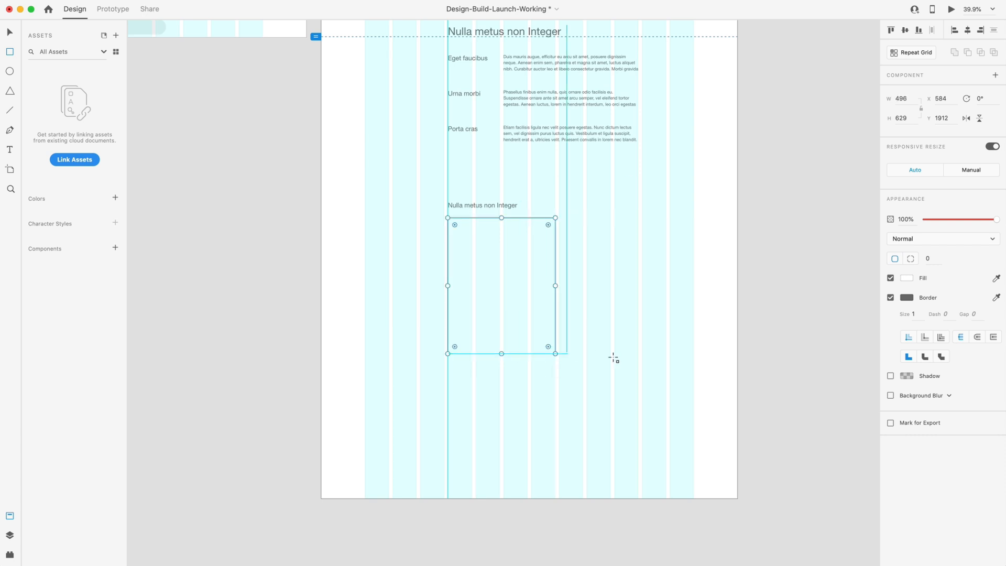
Step: Duplicate the rectangle to its right at X 1133, level with the original
click(618, 354)
drag(494, 314, 605, 373)
scroll(608, 377, down, 1)
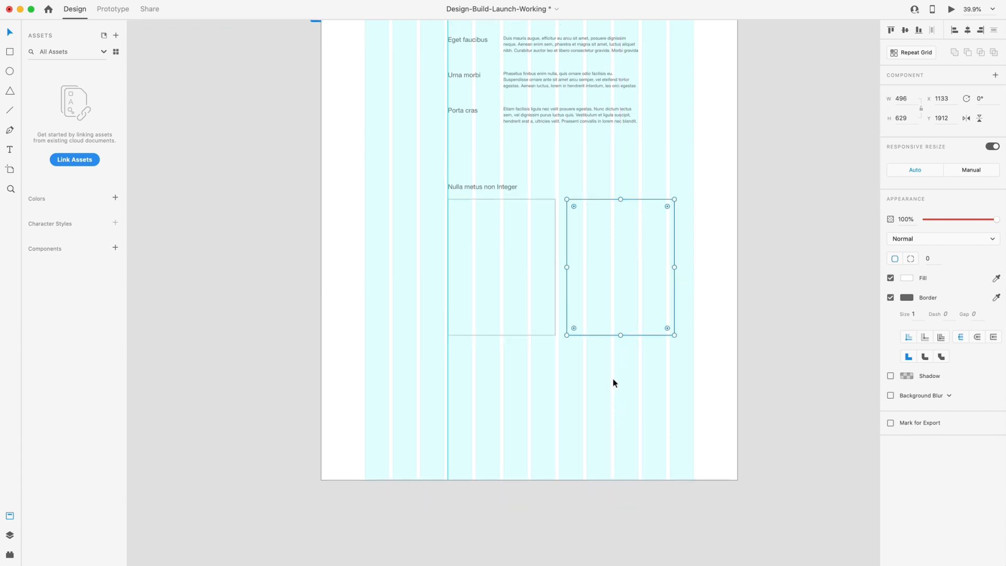
click(614, 393)
Step: Extend the Wire 2 artboard further downward to a height of about 5066 px
click(564, 423)
scroll(568, 422, down, 6)
scroll(556, 372, down, 4)
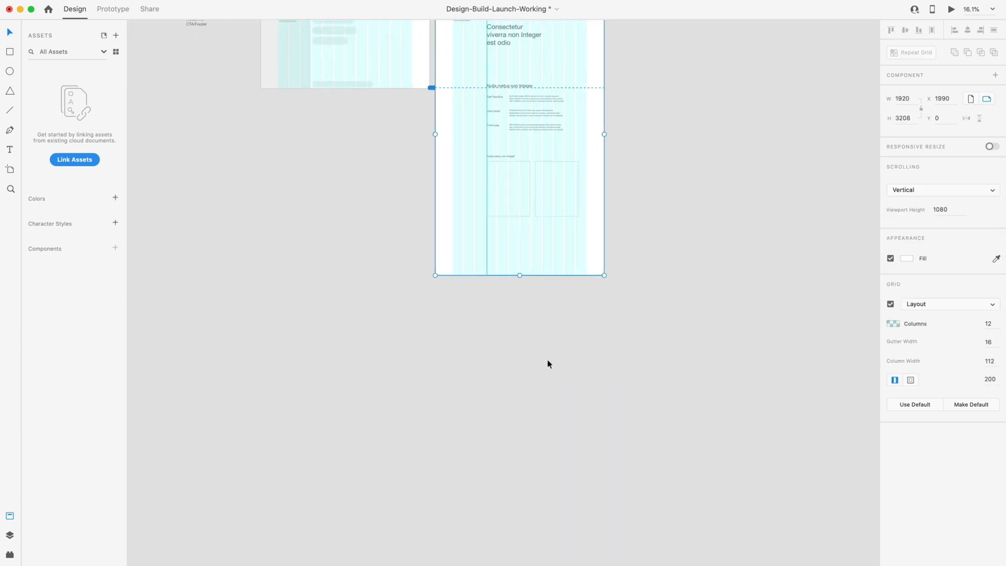
drag(515, 251, 526, 414)
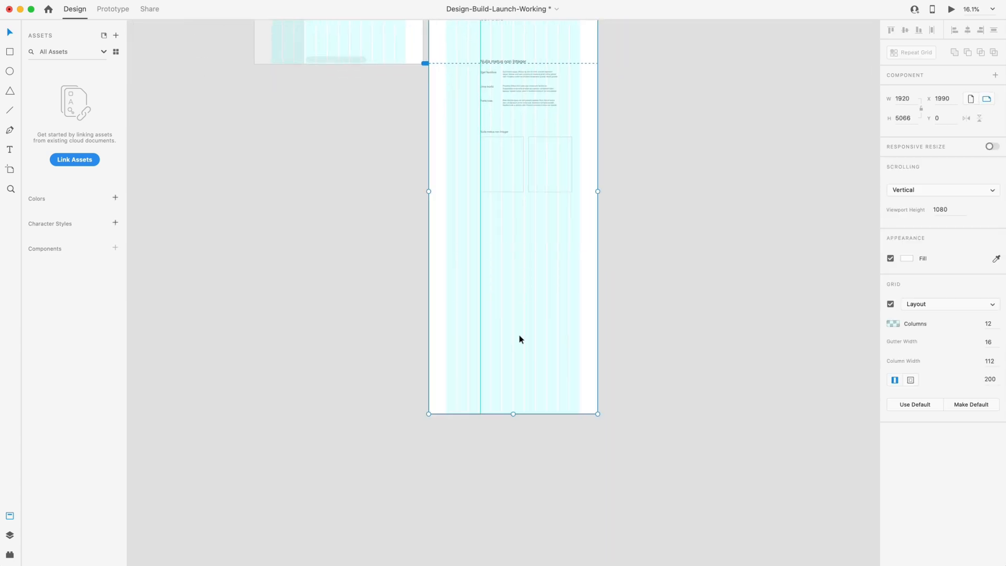
click(519, 342)
Step: Apply the #F0F0F0 fill of a Wire 1 placeholder bar to both rectangles and remove their borders
scroll(508, 292, up, 4)
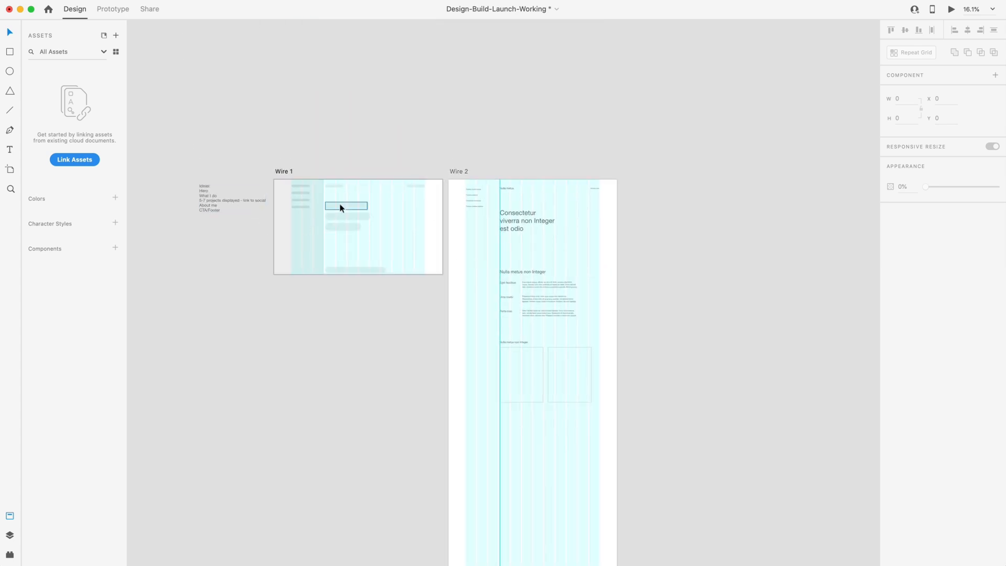
click(340, 205)
click(907, 282)
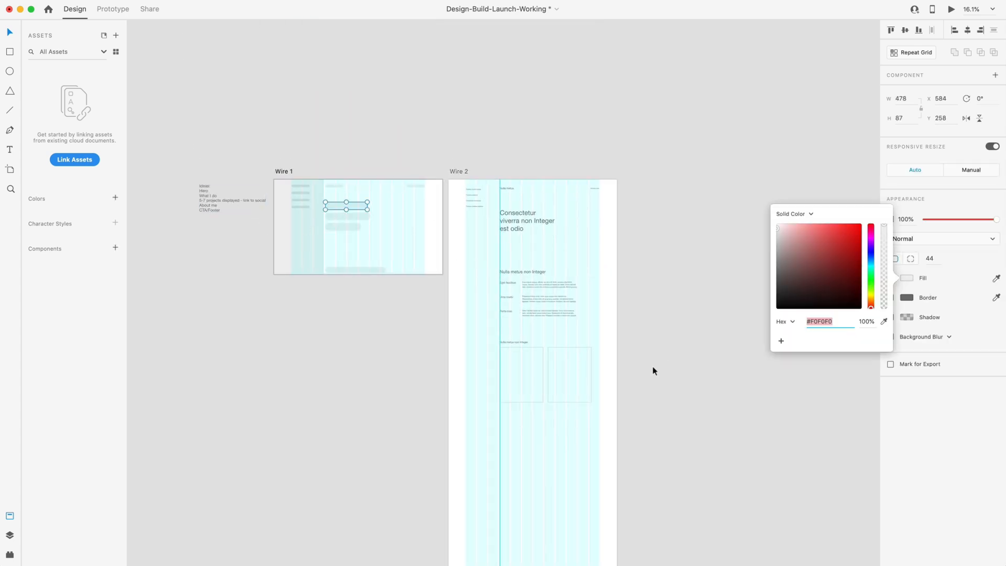
click(716, 438)
scroll(595, 419, up, 5)
drag(578, 458, 454, 347)
click(907, 279)
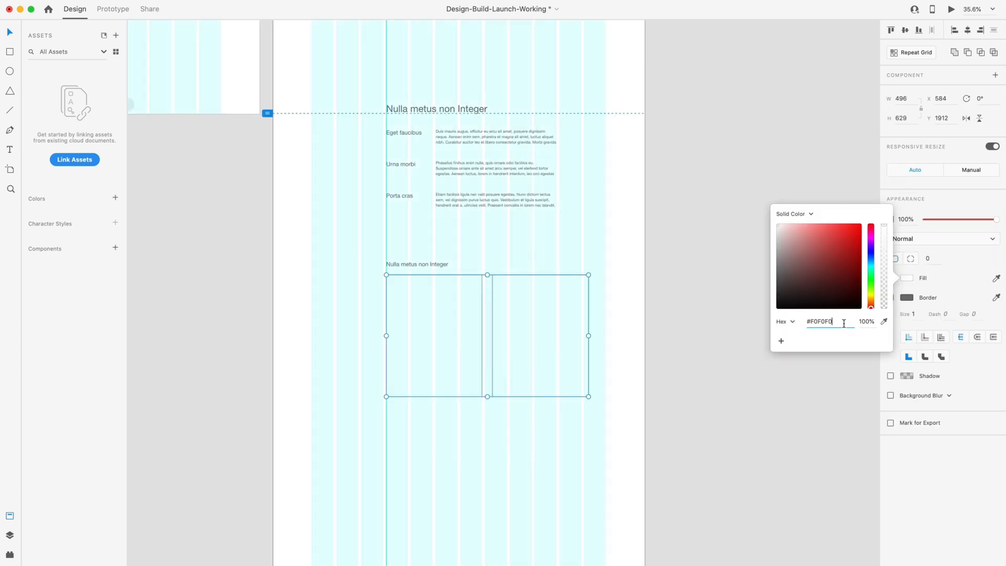
key(Return)
click(938, 295)
click(890, 298)
click(771, 326)
Step: Duplicate the pair of grey rectangles downward twice to form a grid of three rows and two columns
scroll(482, 318, up, 3)
scroll(497, 312, down, 3)
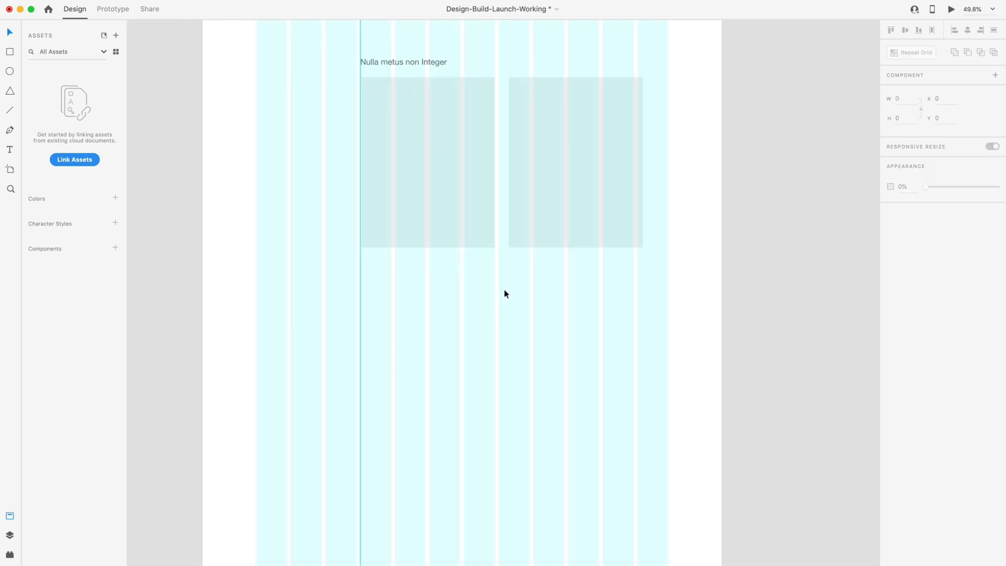
drag(605, 325, 485, 190)
drag(462, 156, 463, 344)
click(521, 227)
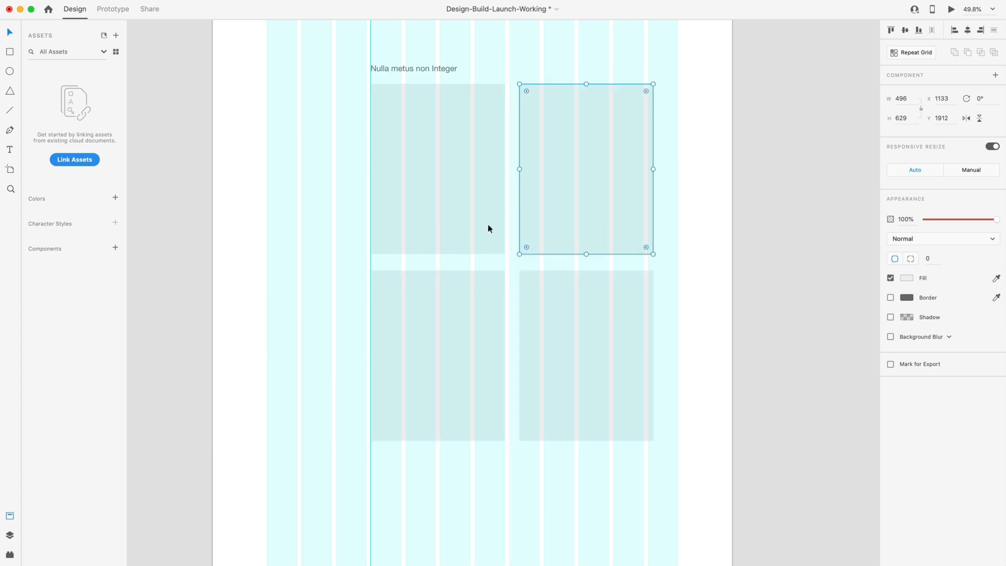
scroll(606, 297, down, 2)
drag(627, 387, 438, 222)
drag(439, 221, 438, 378)
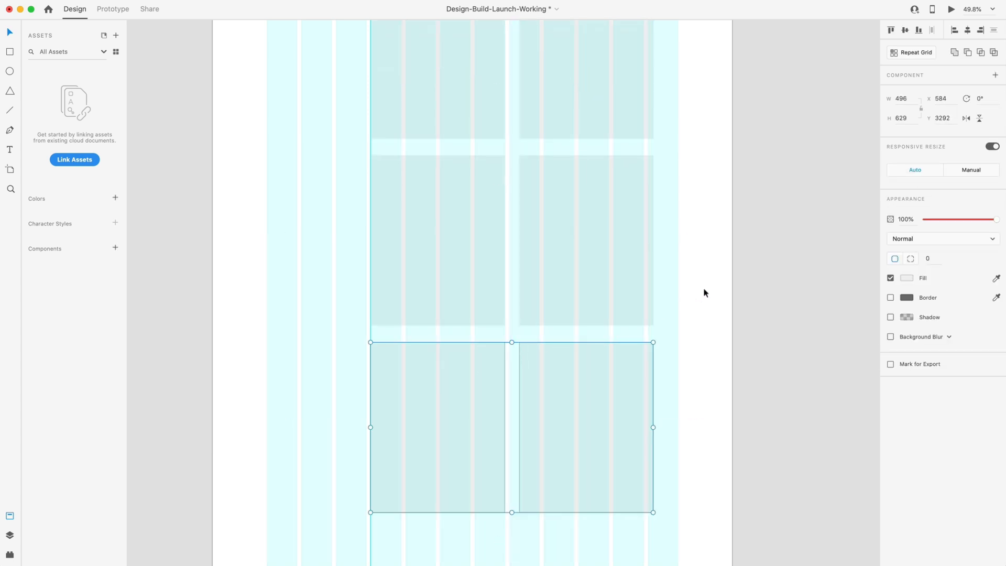
click(703, 288)
Step: Delete the right rectangle in the grid's third row
scroll(705, 290, down, 5)
scroll(739, 287, up, 2)
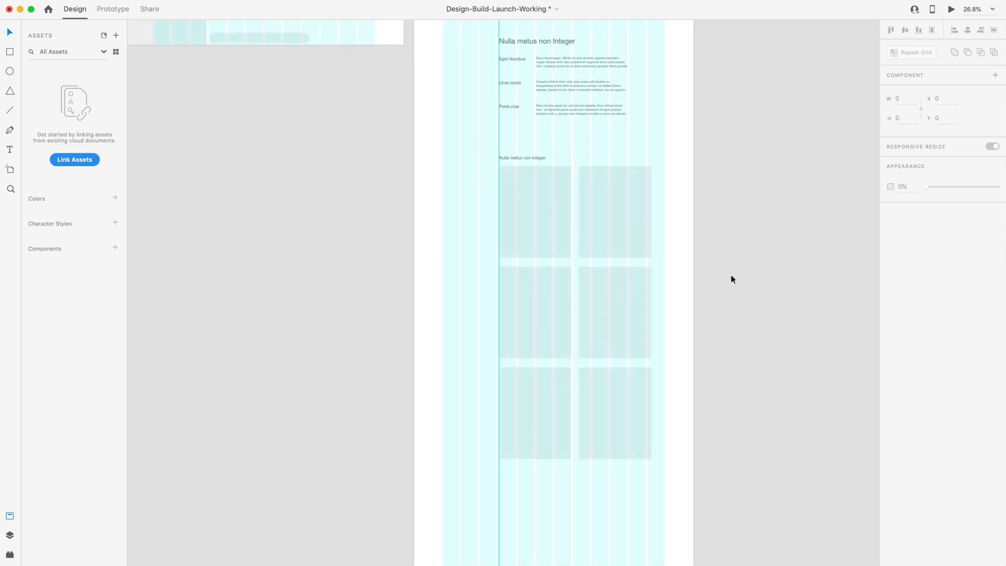
scroll(735, 273, down, 1)
scroll(572, 370, up, 3)
click(576, 371)
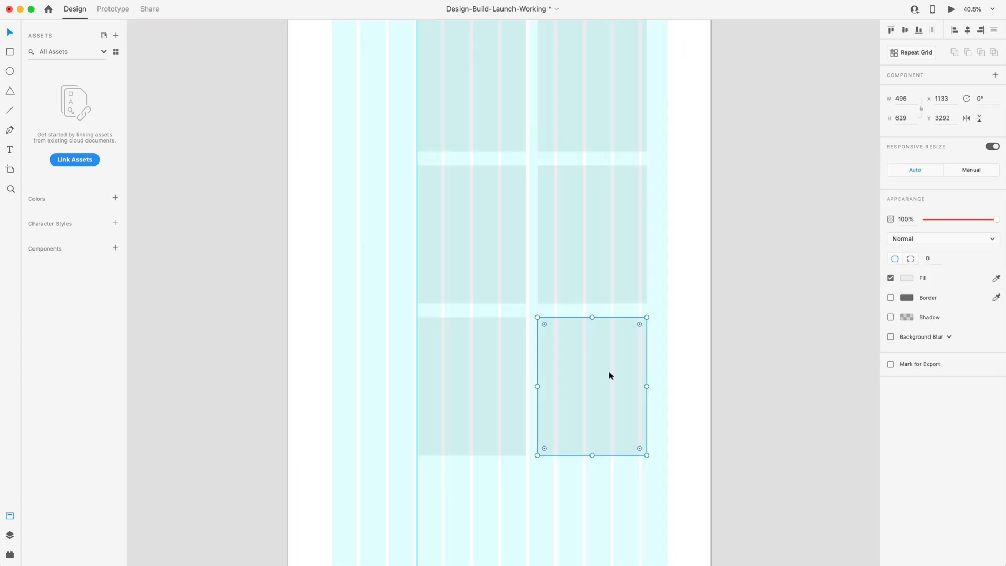
key(Delete)
Step: Copy the "Porta cras" description into the empty grid cell and position it at about X 1133, Y 3470
scroll(594, 365, down, 3)
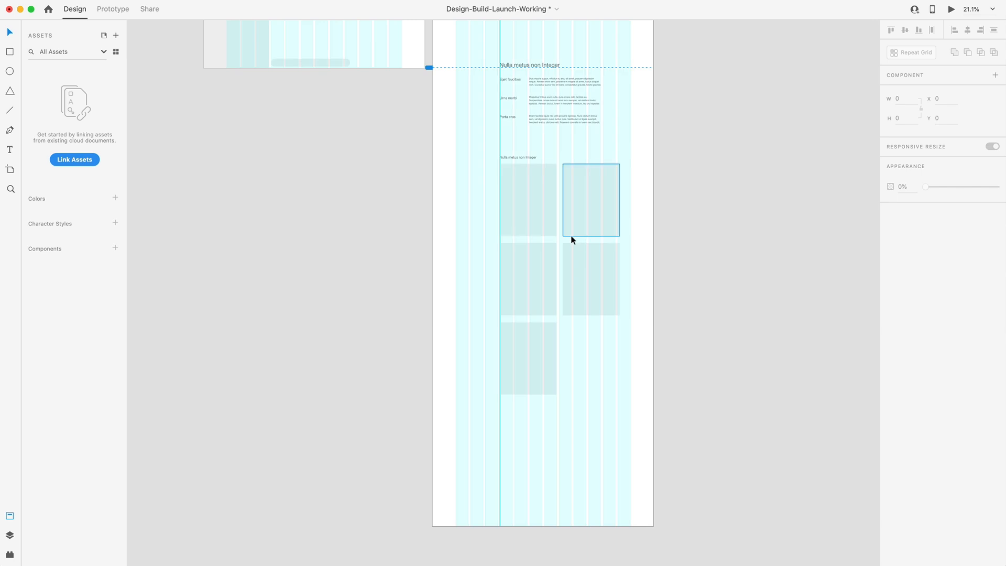
drag(576, 171, 588, 345)
scroll(580, 385, up, 5)
scroll(593, 363, up, 3)
drag(485, 168, 506, 166)
scroll(507, 188, up, 4)
click(524, 131)
scroll(518, 228, down, 3)
click(518, 228)
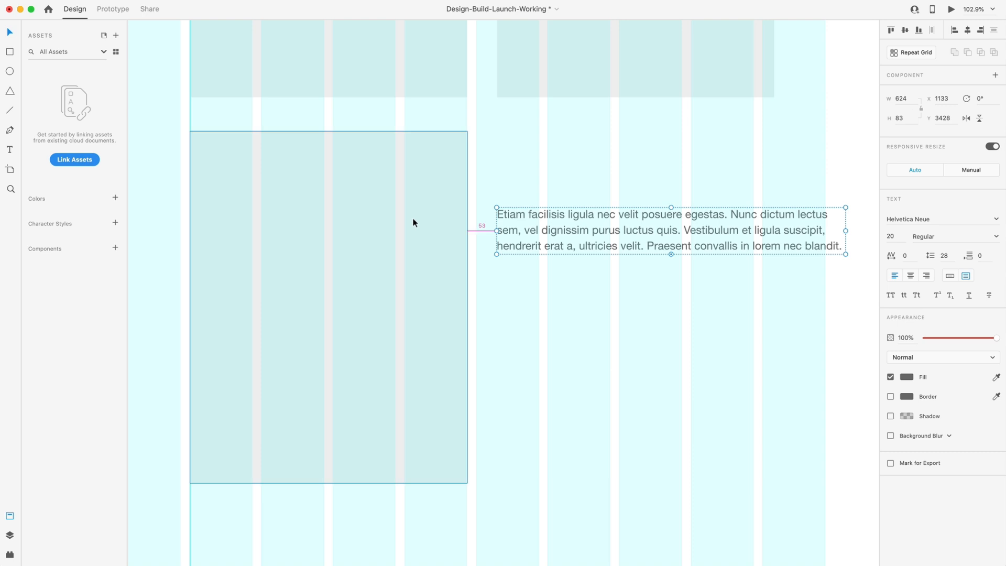
drag(551, 242, 549, 249)
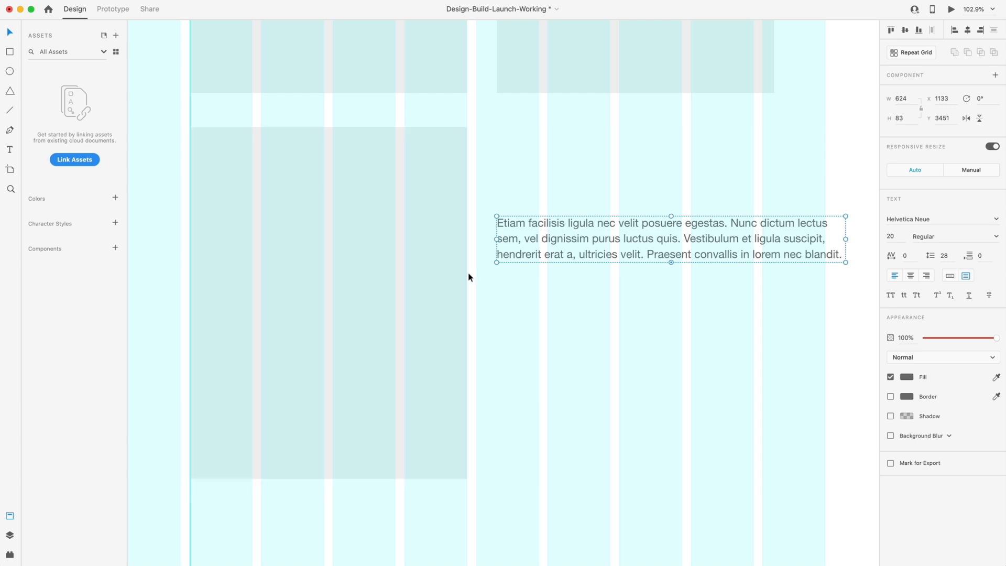
mouse_move(545, 248)
mouse_down()
mouse_move(545, 289)
mouse_move(545, 258)
mouse_up()
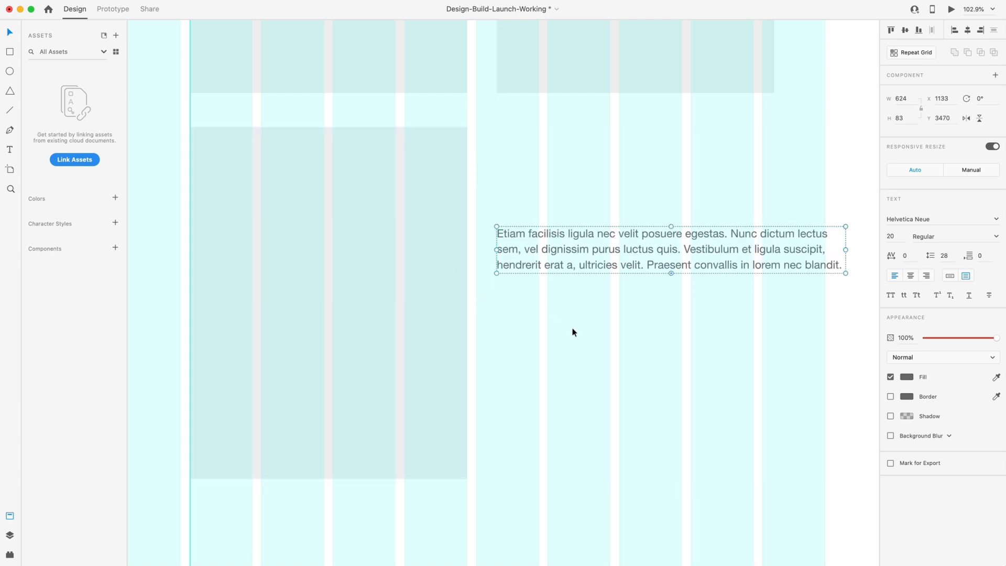
Step: Narrow the copied paragraph in the grid's empty cell to about 459 px wide
click(586, 284)
click(594, 249)
drag(844, 250, 751, 255)
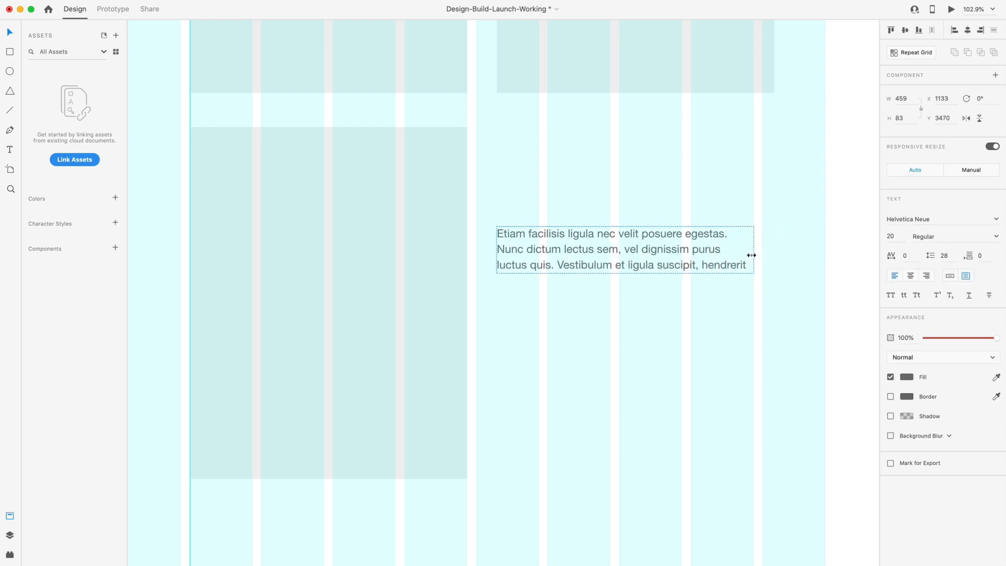
scroll(617, 322, down, 1)
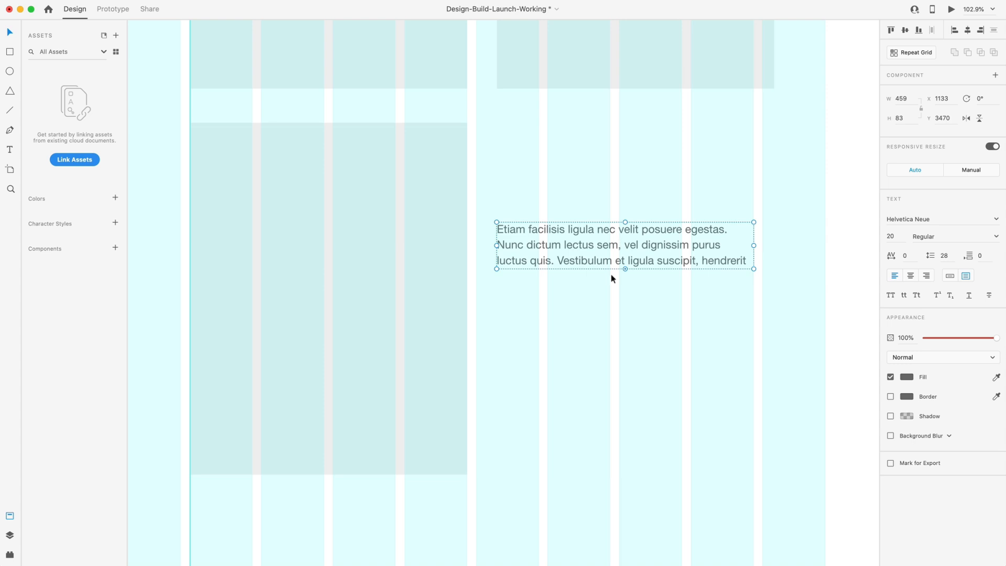
scroll(629, 268, down, 2)
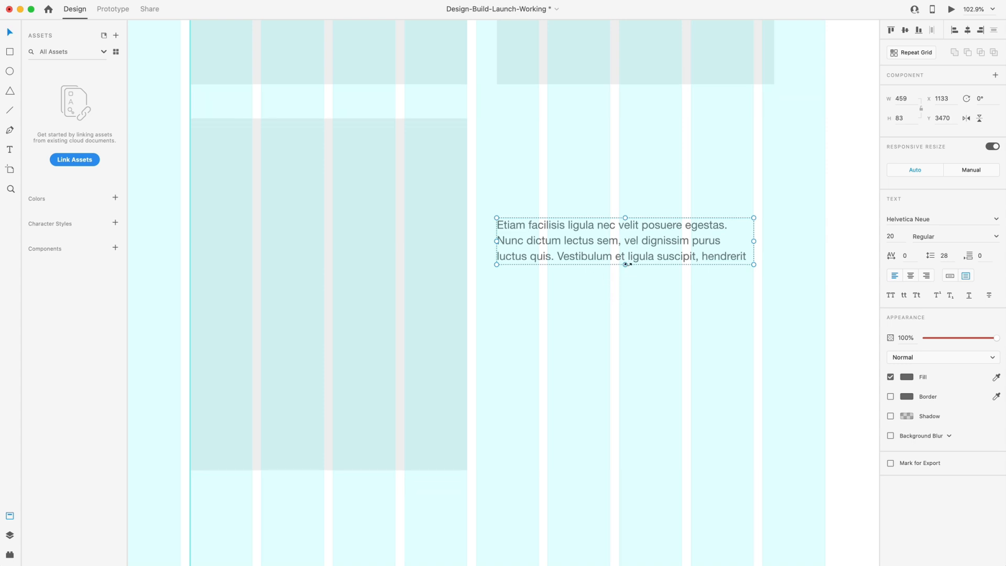
click(638, 286)
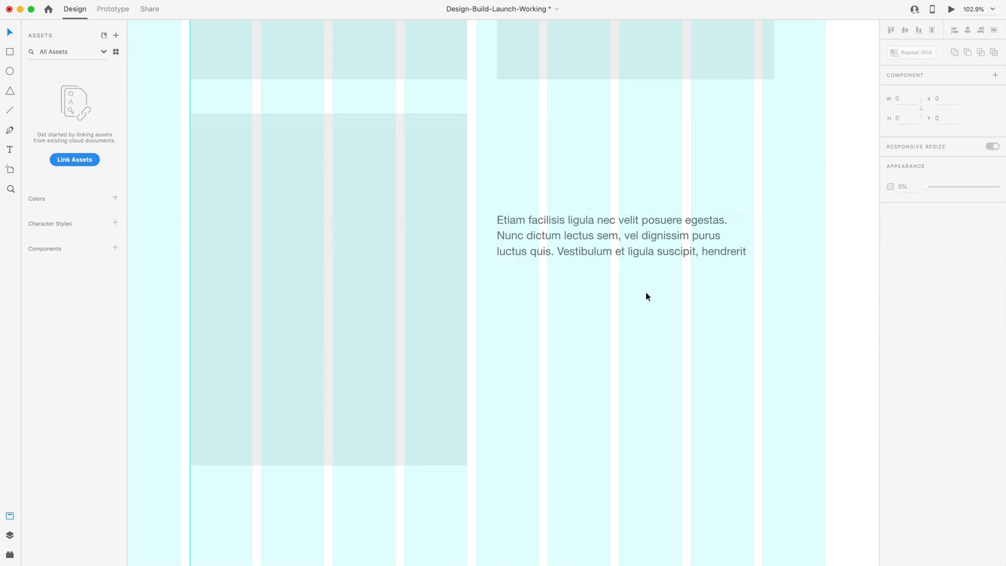
scroll(637, 289, down, 6)
scroll(688, 217, up, 15)
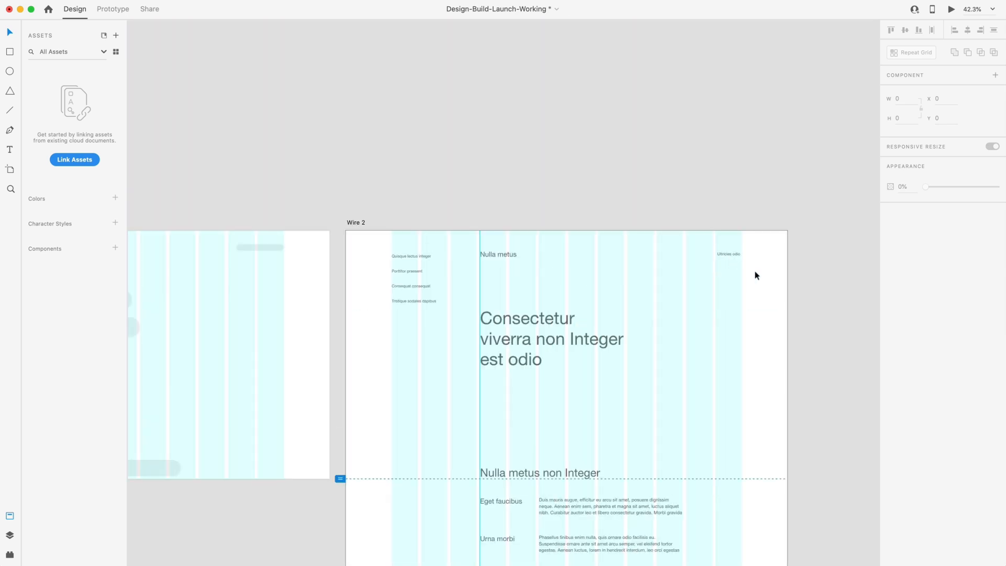
Step: Underline the "Ultricies odio" text in the Wire 2 header
click(729, 254)
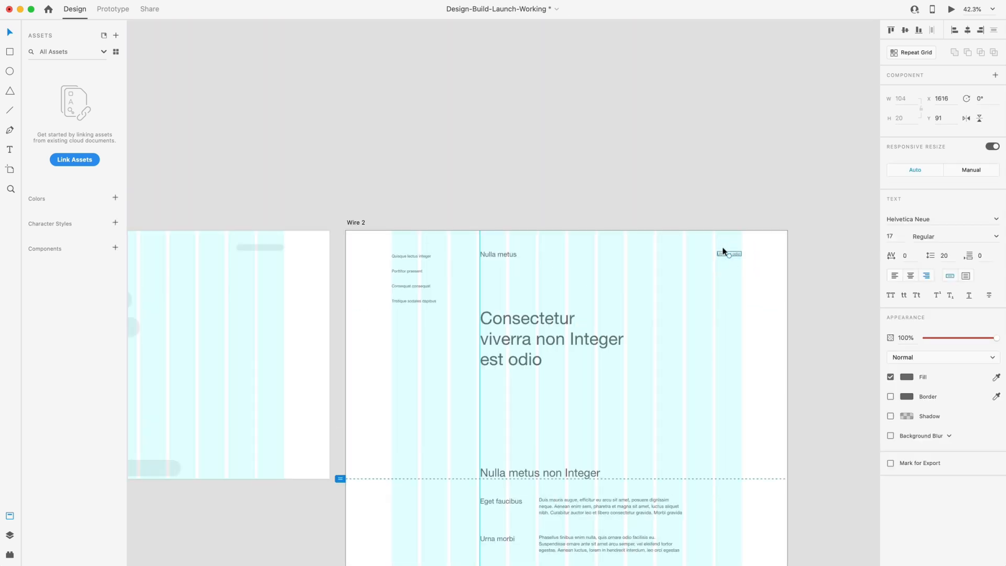
scroll(720, 242, up, 8)
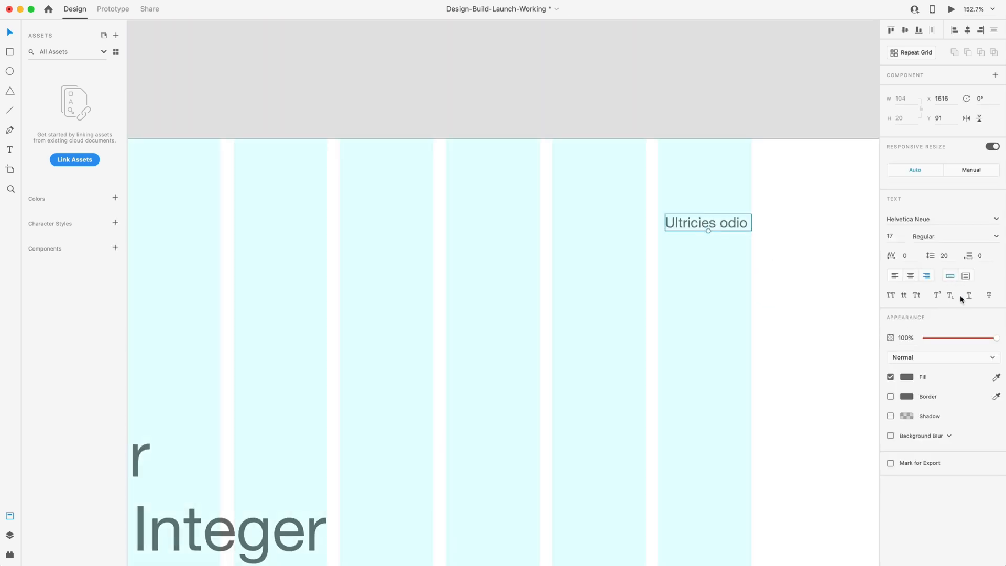
scroll(634, 315, down, 10)
scroll(651, 319, down, 5)
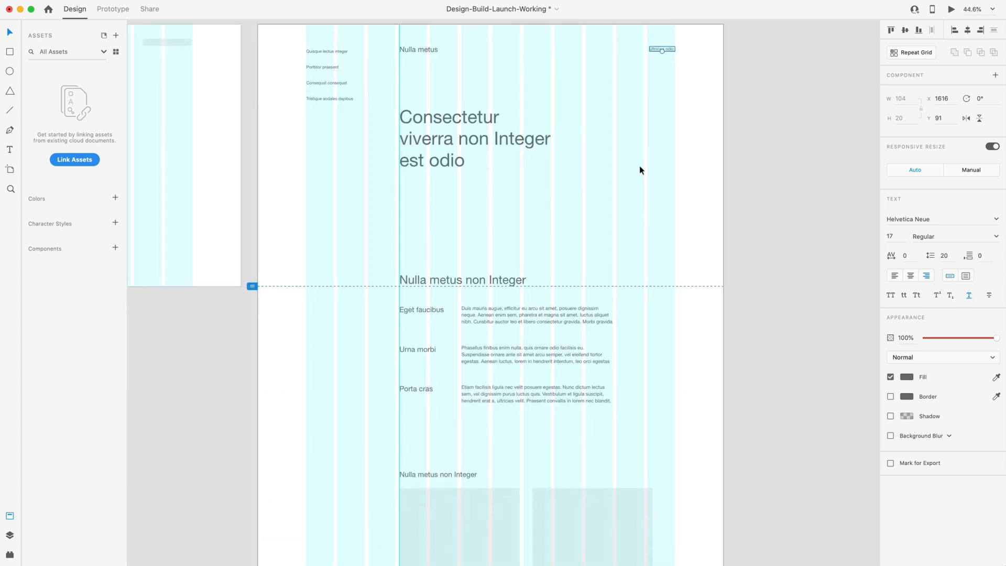
Step: Copy the underlined "Ultricies odio" link to just below the paragraph in the grid's third row, aligned with the paragraph's left edge
drag(662, 50, 552, 403)
scroll(548, 400, down, 6)
drag(518, 123, 474, 208)
scroll(582, 330, down, 6)
scroll(505, 310, up, 8)
scroll(719, 397, down, 8)
scroll(719, 400, up, 4)
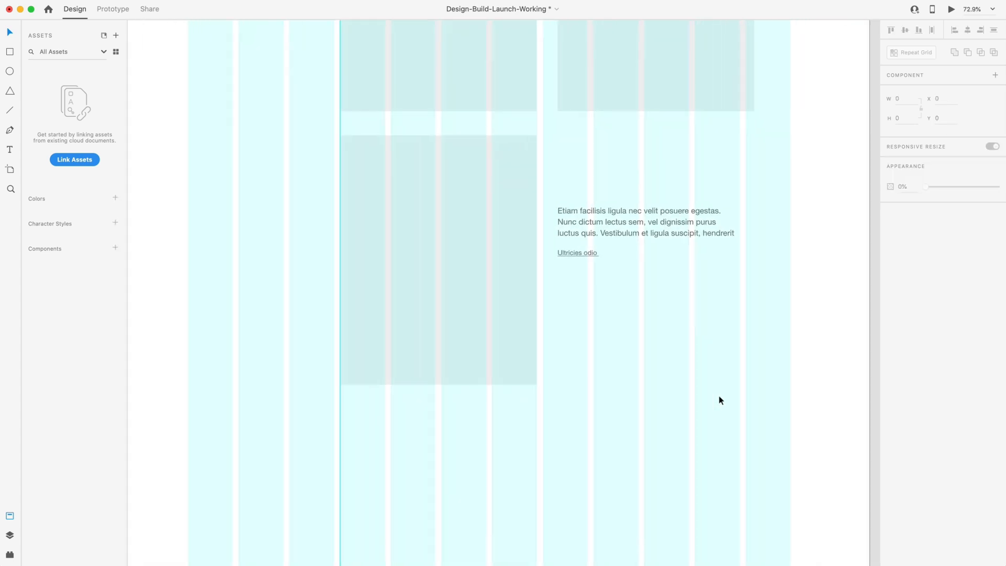
Step: Replace the copied link's text with the placeholder "Sodales efficitur" and realign it with the paragraph's left edge
click(125, 1)
click(173, 131)
click(618, 325)
click(581, 250)
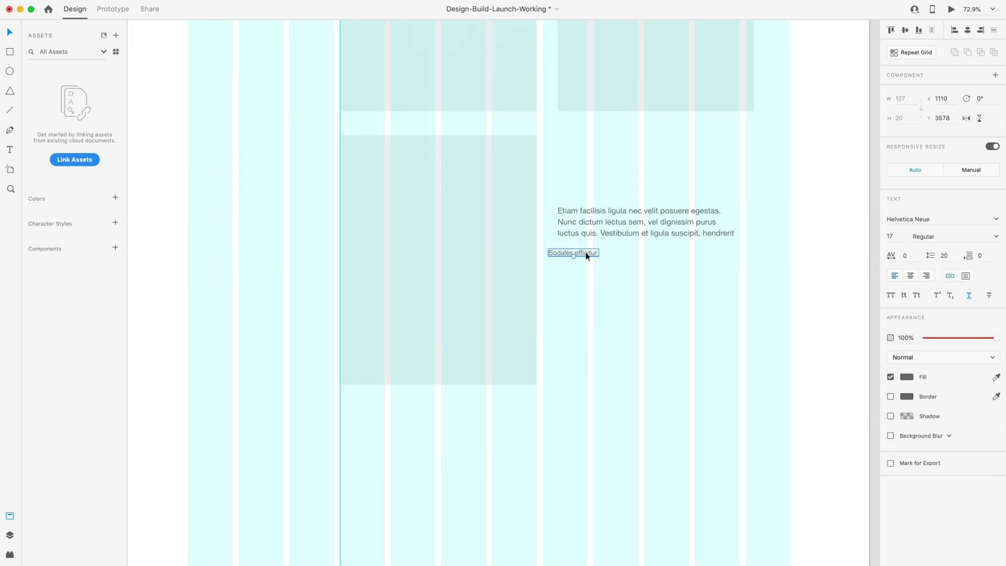
drag(581, 250, 591, 250)
Step: Review the Wire 2 sections from the service list to the project grid, and compare them with the Ideas list beside Wire 1
scroll(643, 367, down, 6)
scroll(609, 123, up, 2)
scroll(609, 124, up, 3)
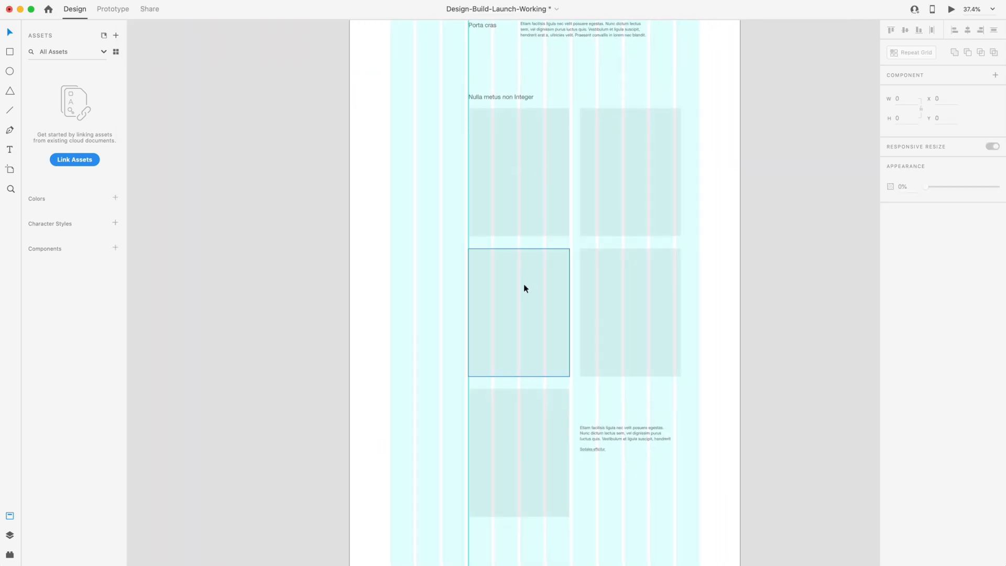
scroll(578, 205, up, 5)
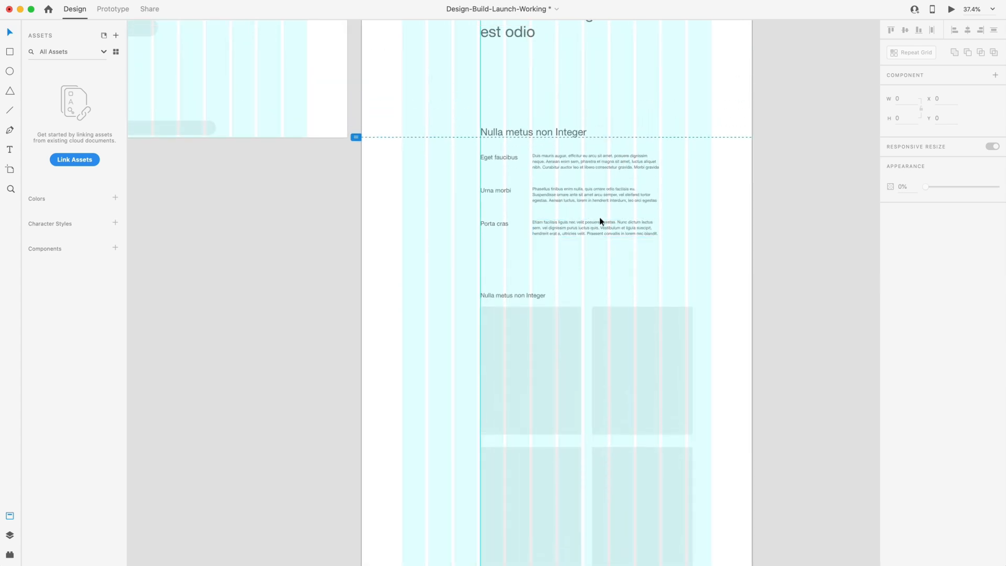
scroll(591, 163, down, 5)
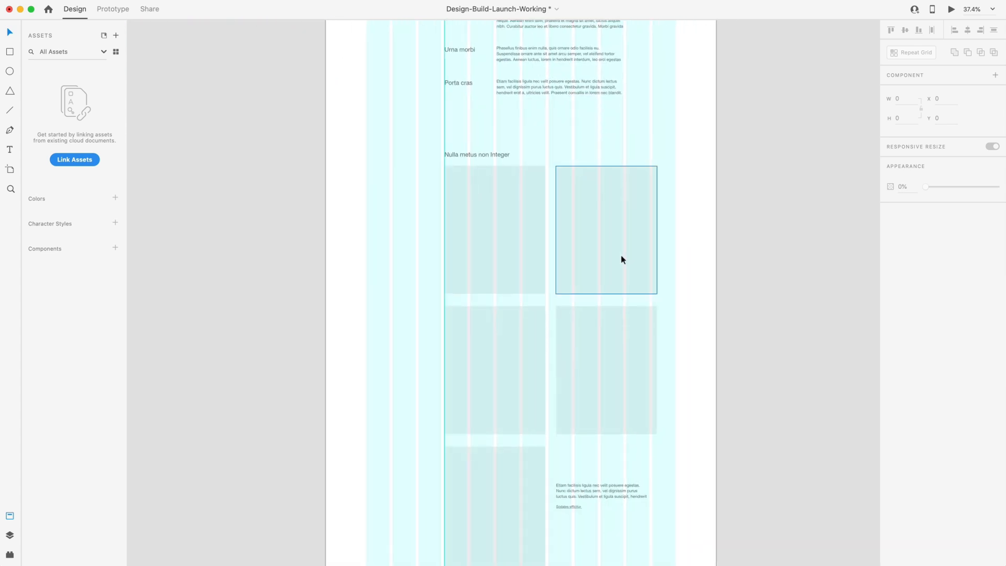
scroll(593, 428, down, 1)
scroll(577, 416, up, 8)
scroll(528, 263, left, 10)
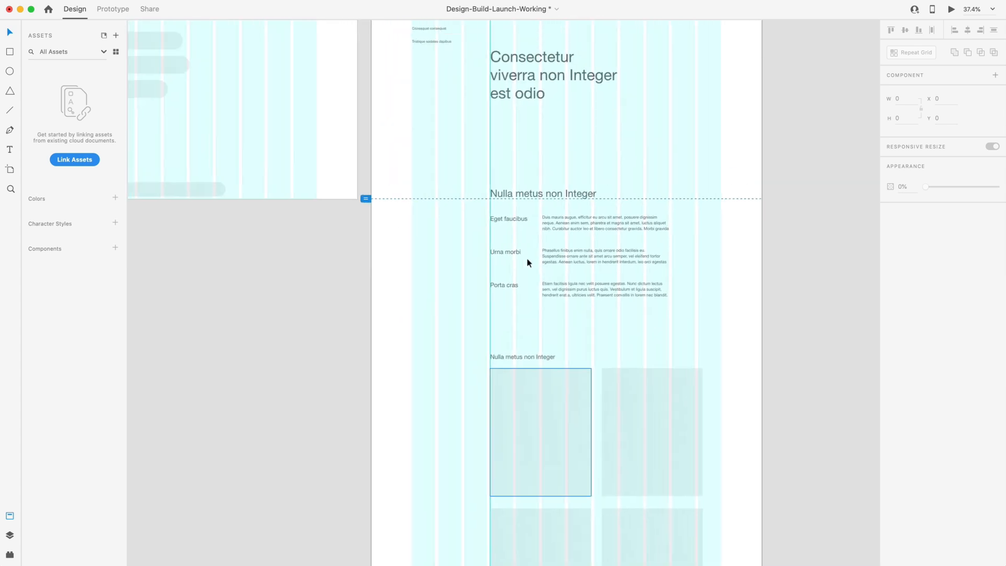
scroll(531, 262, left, 5)
click(356, 120)
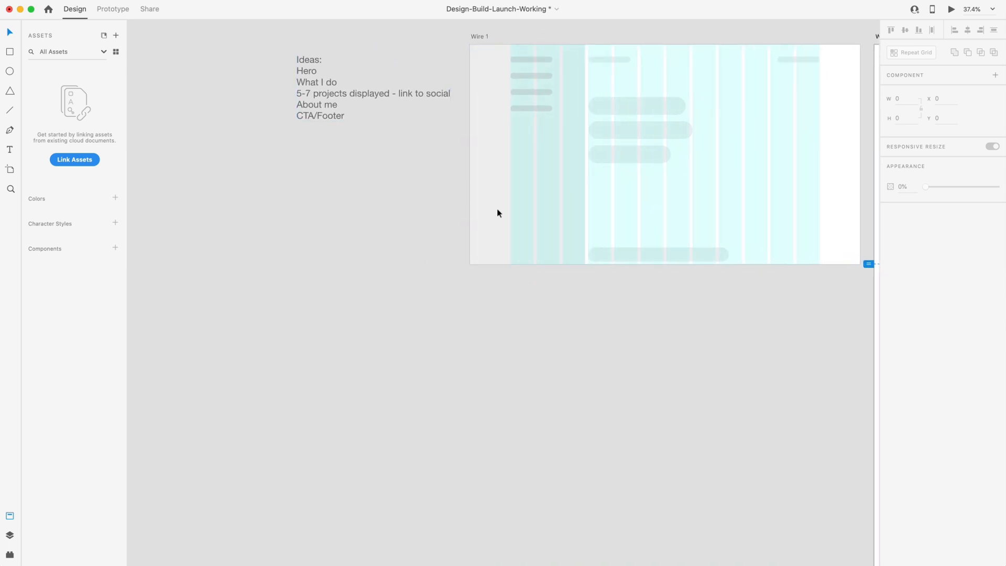
Step: Copy the "Nulla metus non Integer" heading above the project grid to below the grid, at about X 584, Y 4191
scroll(537, 219, right, 5)
scroll(537, 220, down, 15)
scroll(597, 226, up, 1)
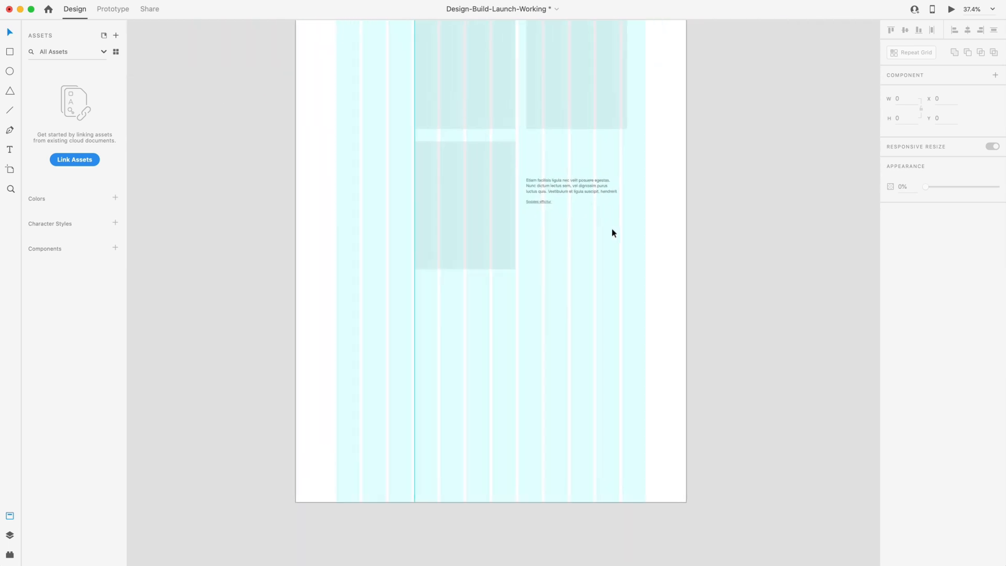
scroll(603, 225, down, 2)
scroll(499, 139, up, 8)
drag(481, 101, 476, 506)
scroll(533, 157, down, 6)
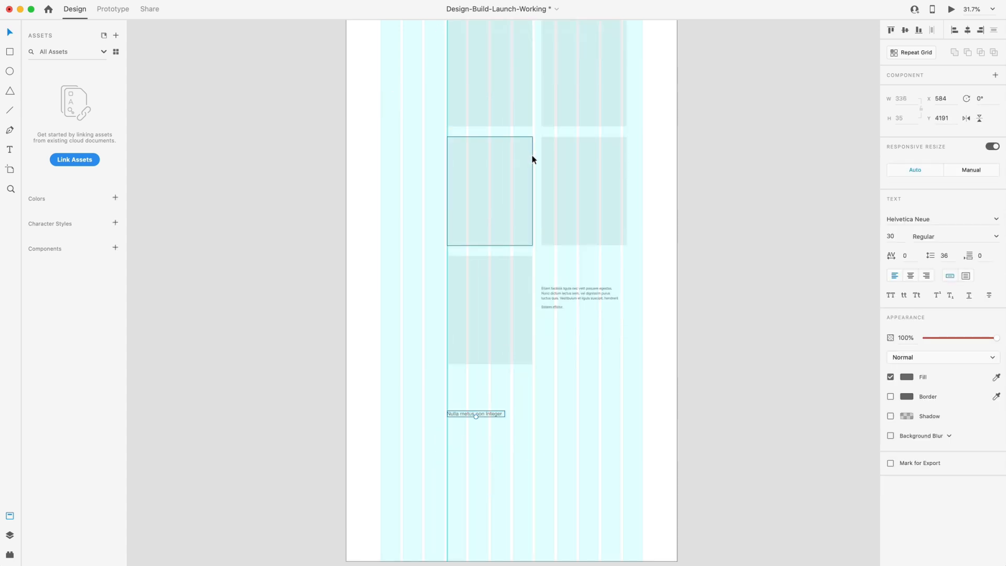
click(526, 216)
Step: Replace the copied heading's text below the grid with the placeholder "Laoreet magna"
scroll(526, 205, up, 4)
scroll(529, 203, up, 3)
click(446, 178)
click(139, 1)
click(156, 67)
key(Return)
click(574, 241)
Step: Copy the "Porta cras" description beside the "Laoreet magna" heading, at about X 840, Y 4191
scroll(575, 242, down, 5)
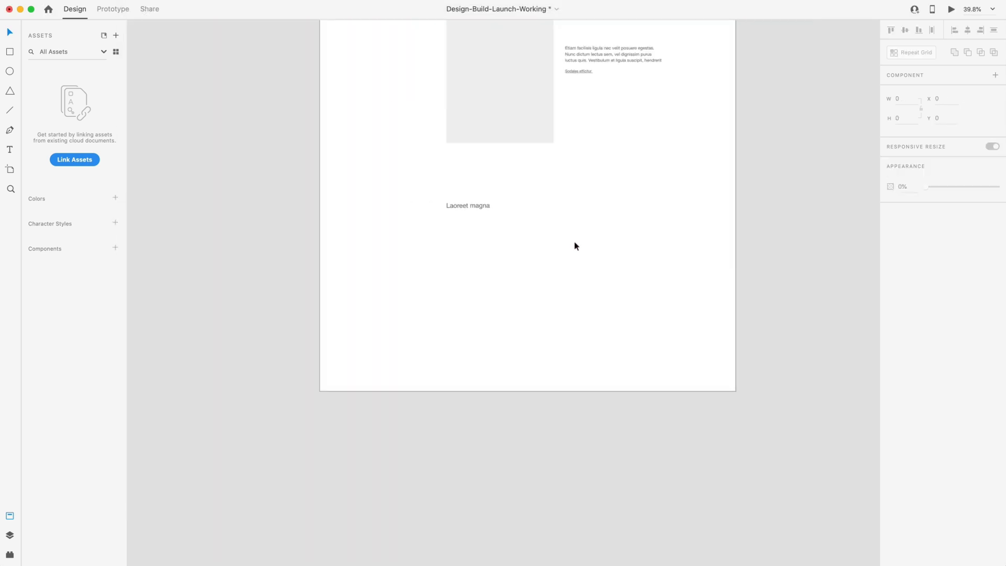
scroll(574, 241, up, 10)
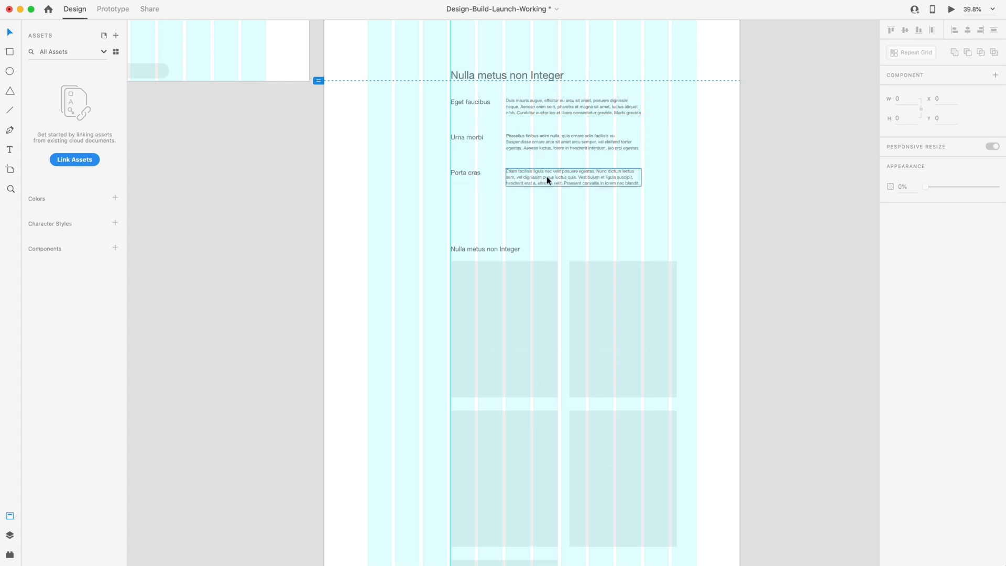
drag(547, 178, 537, 483)
scroll(536, 514, up, 3)
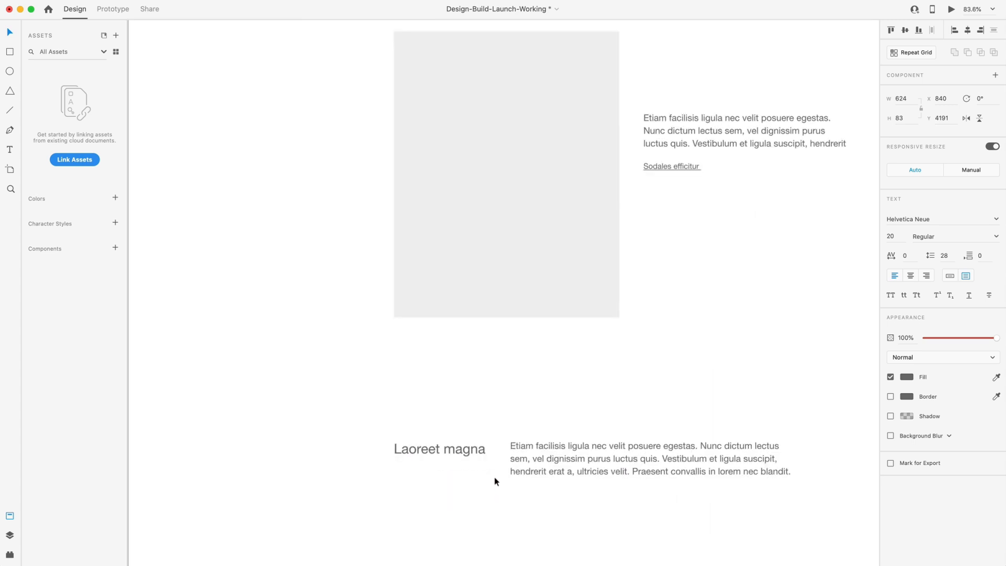
scroll(498, 491, down, 4)
Step: Nudge the copied paragraph down and back up to compare its top alignment with the "Laoreet magna" heading
key(Down)
key(Down)
key(Down)
key(Up)
key(Up)
key(Up)
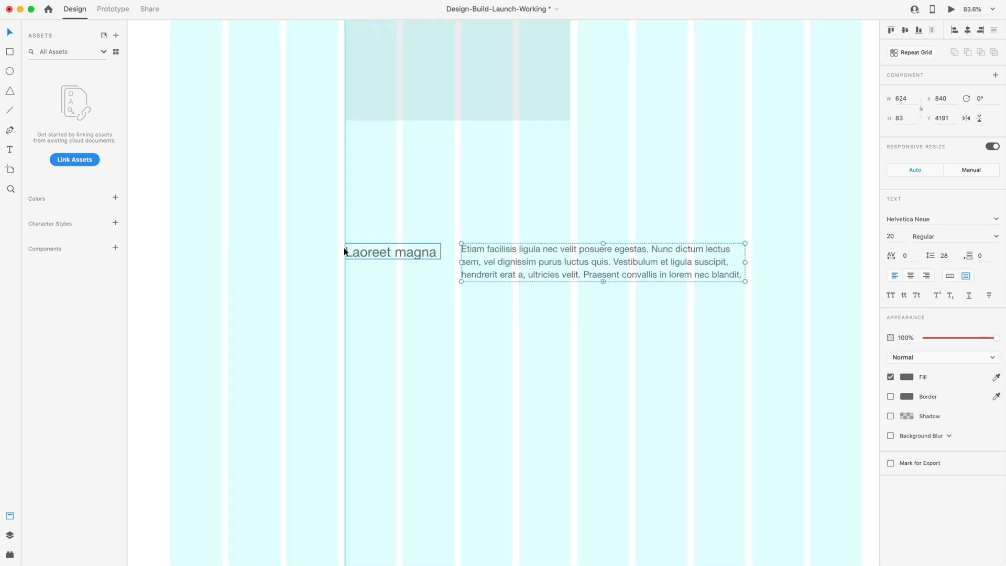
shift+click(414, 253)
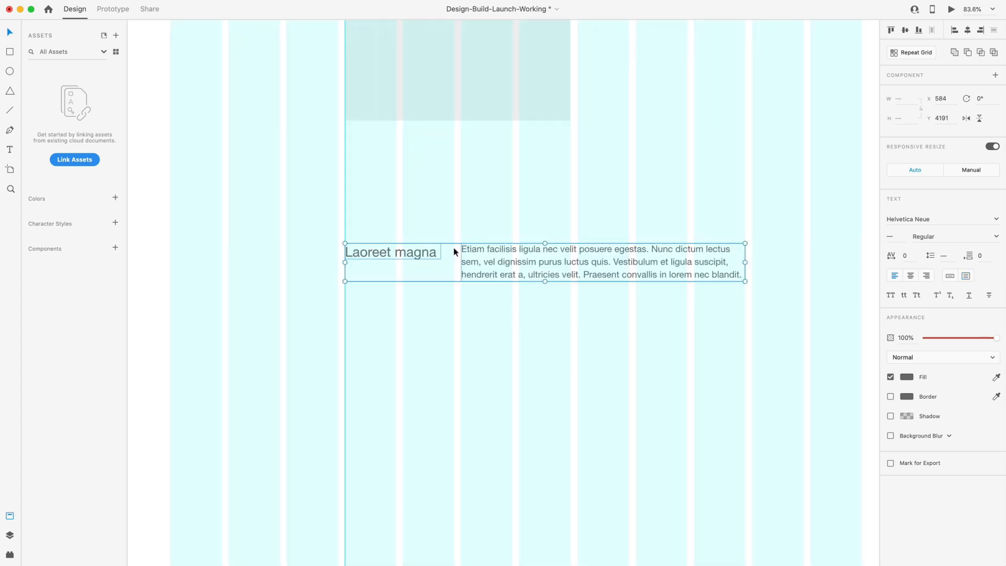
click(609, 358)
Step: Extend the text box beside "Laoreet magna" to about 177 px high so it holds its full text
double_click(602, 269)
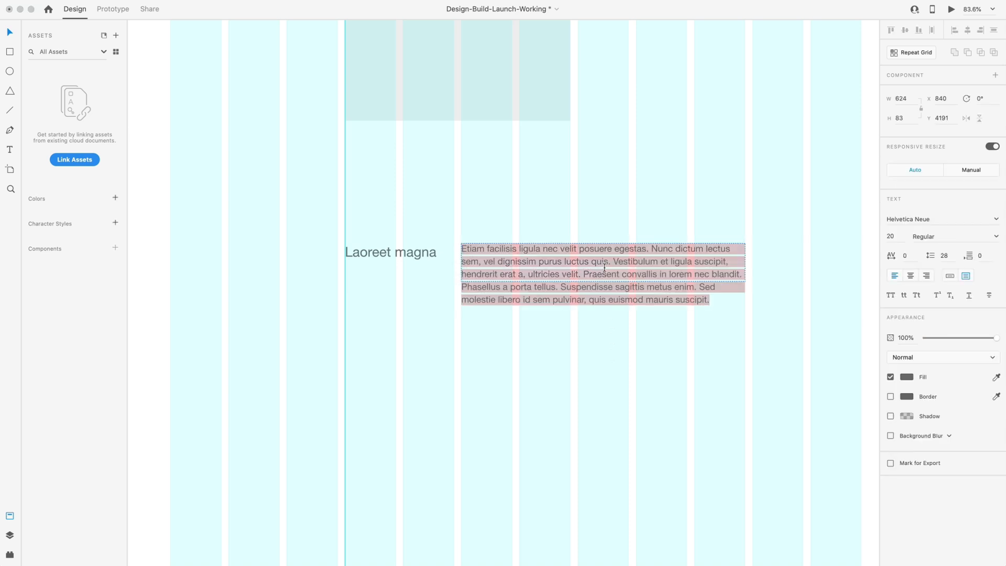
click(627, 296)
key(Escape)
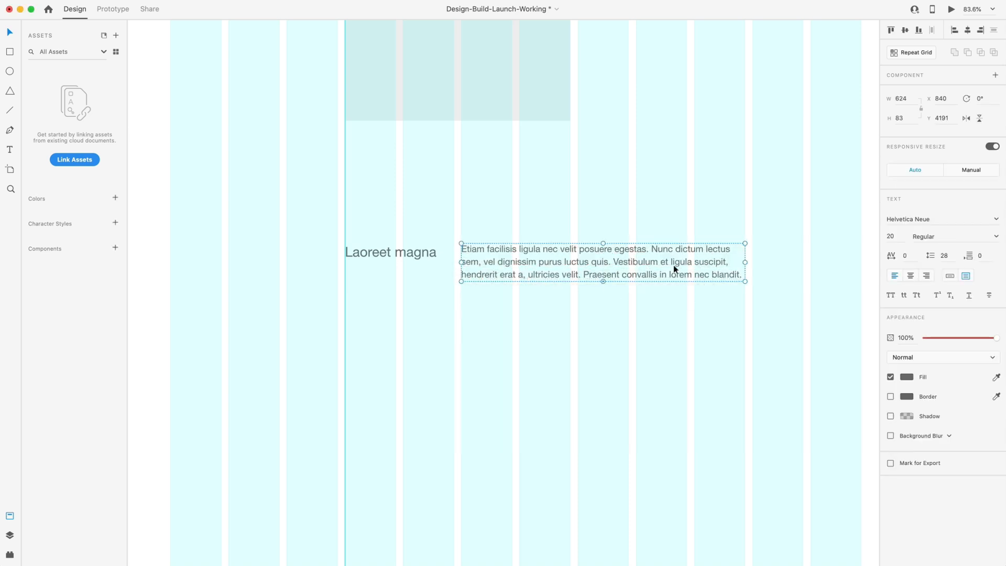
drag(603, 281, 612, 322)
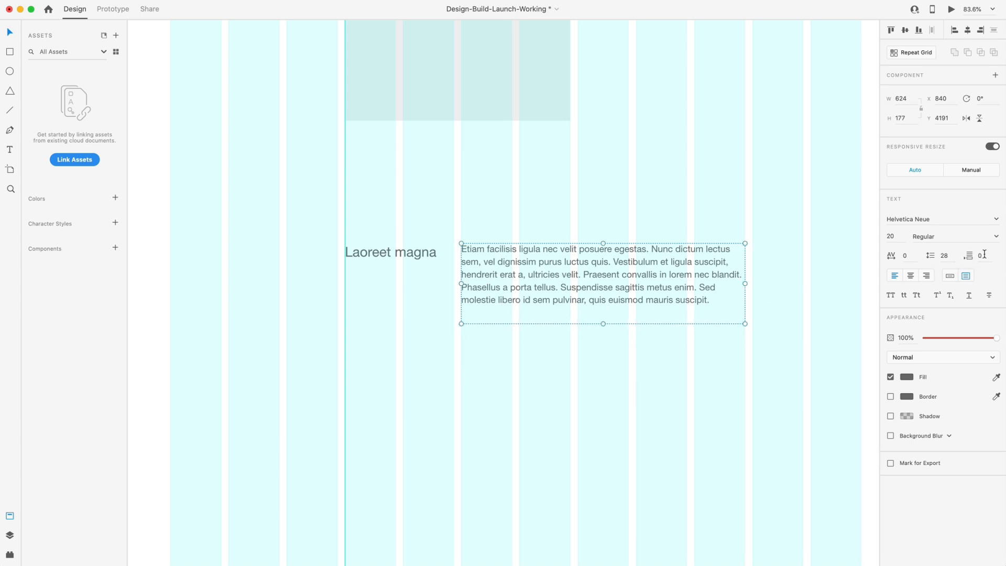
Step: Set the text box's paragraph spacing to 28 and start a new paragraph at "Phasellus a porta tellus"
text(28)
key(Escape)
click(640, 281)
double_click(510, 295)
click(460, 287)
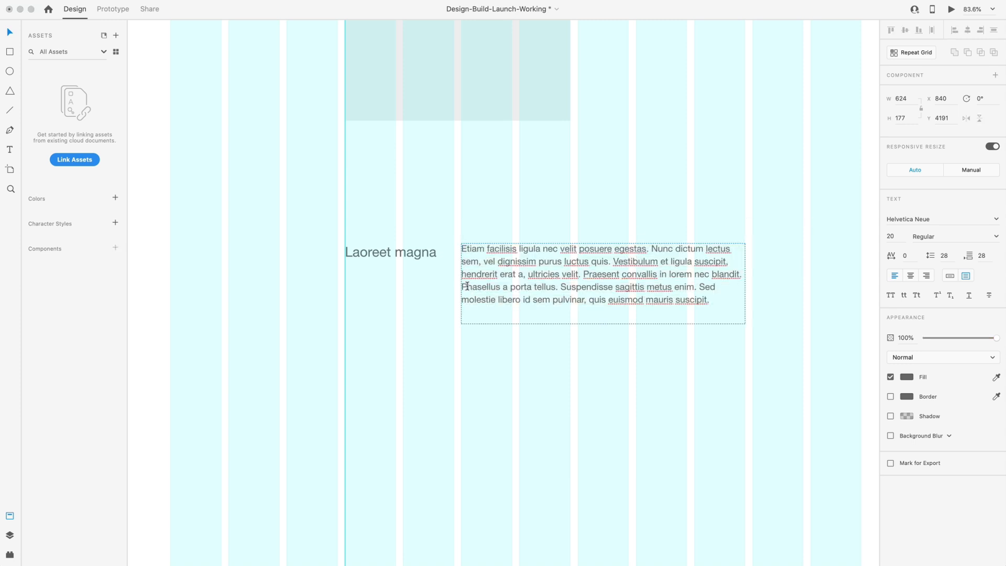
text(\)
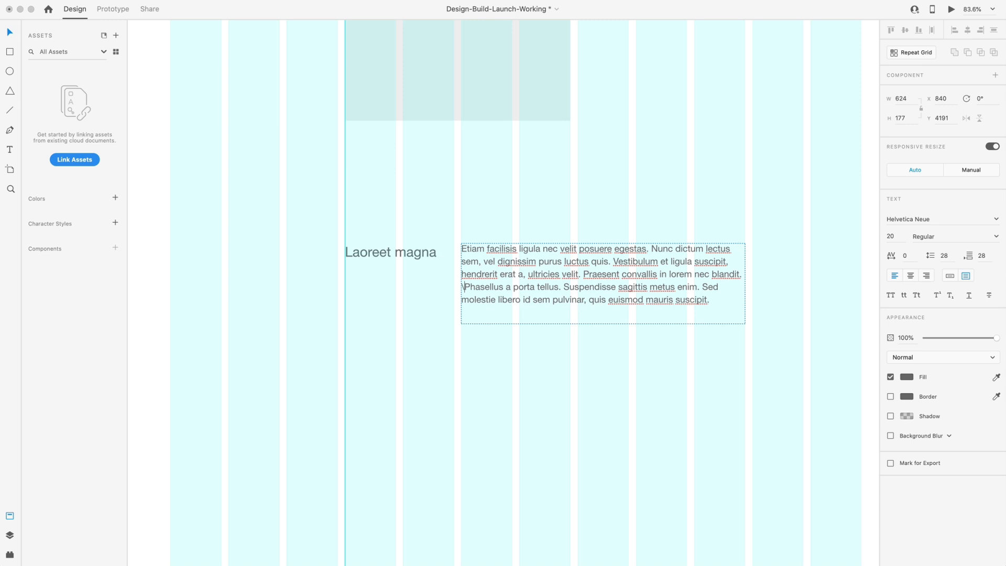
key(BackSpace)
key(Return)
key(Escape)
click(633, 403)
Step: Extend the Wire 2 artboard downward to about 5988 px tall
scroll(637, 410, down, 5)
scroll(659, 398, down, 2)
scroll(656, 393, up, 2)
scroll(657, 393, up, 1)
key(super+shift+apostrophe)
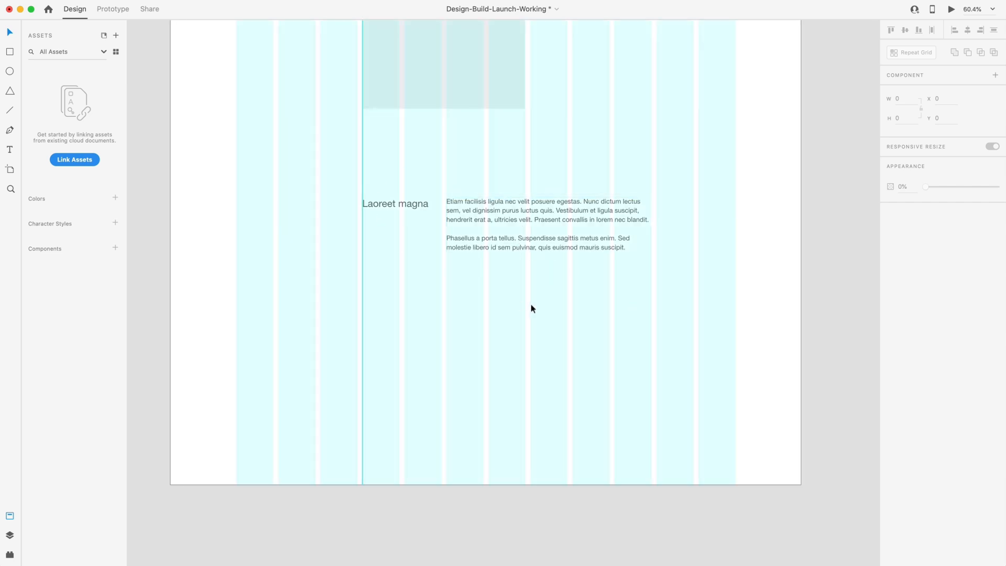
scroll(531, 304, down, 3)
scroll(532, 295, down, 6)
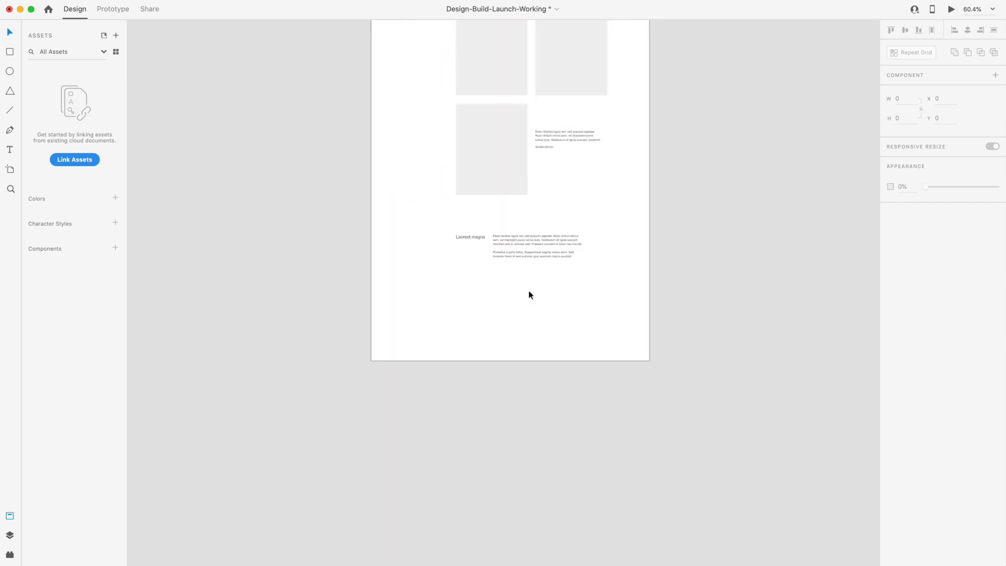
click(523, 309)
drag(513, 347, 526, 452)
click(548, 330)
Step: Draw a rectangle 1920 px wide across the artboard below the "Laoreet magna" section and set its height to 1080
scroll(529, 342, up, 5)
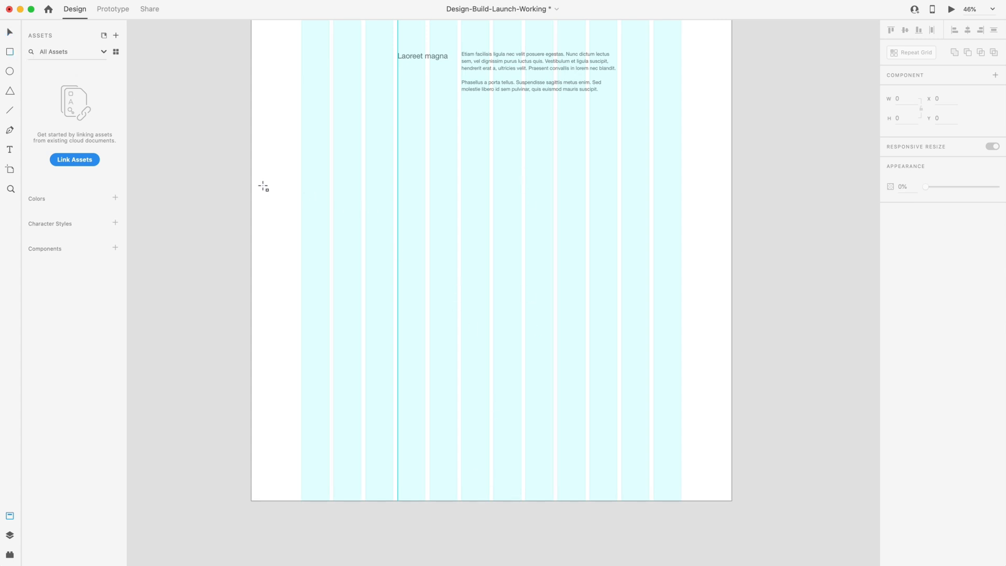
mouse_move(253, 179)
mouse_down()
mouse_move(540, 408)
mouse_move(708, 465)
mouse_move(732, 460)
mouse_up()
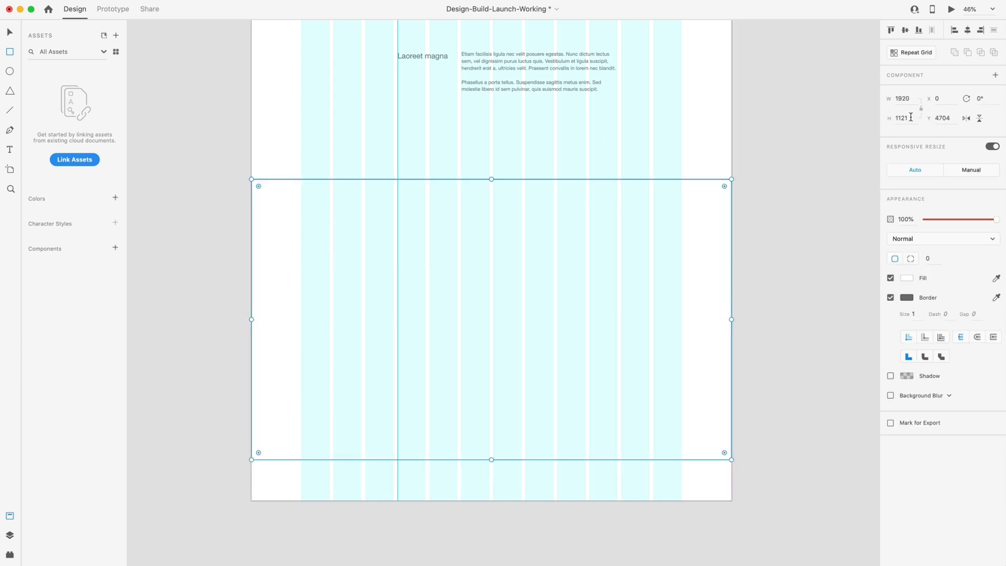
text(1080)
key(Return)
key(v)
Step: Reposition the full-width rectangle vertically to about Y 4638, checking its spacing from the text above
drag(606, 212, 603, 175)
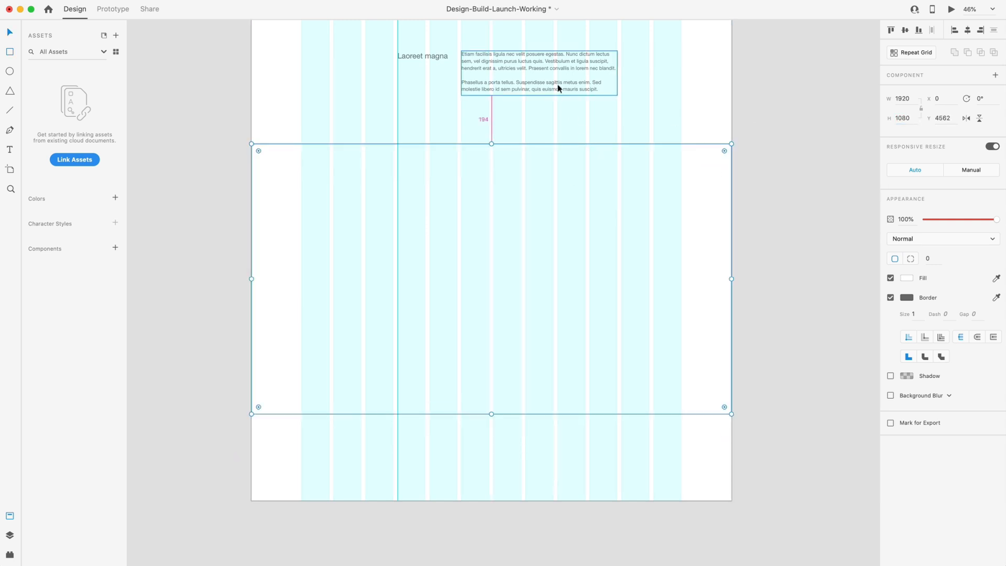
drag(566, 209, 552, 229)
key(alt)
key(alt)
mouse_move(520, 82)
key(shift+Up)
key(Up)
key(Up)
key(Up)
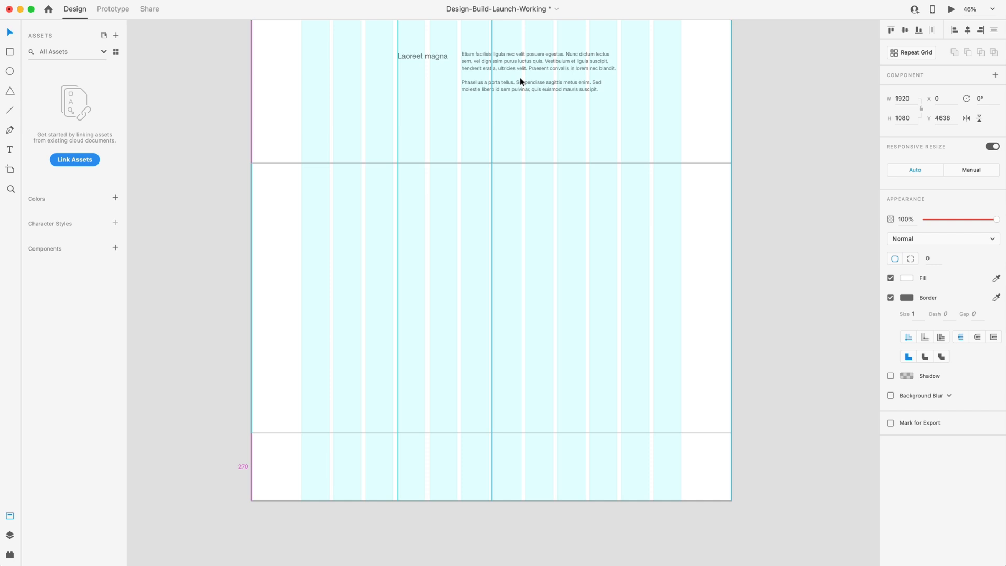
Step: Copy the appearance of a grey project placeholder and apply it to the full-width rectangle
scroll(565, 143, down, 5)
scroll(563, 143, up, 1)
click(520, 193)
right_click(521, 192)
click(544, 210)
click(535, 327)
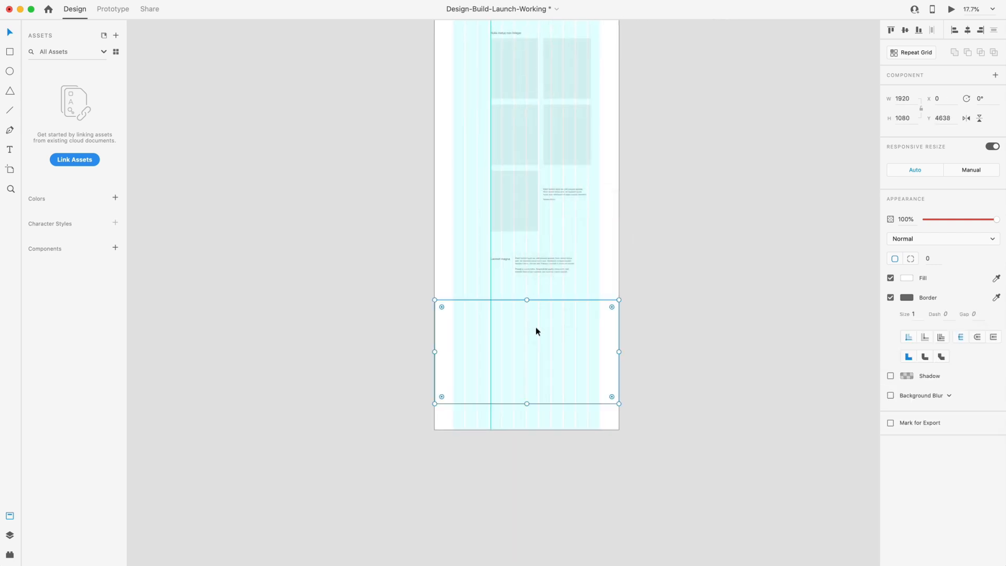
right_click(535, 331)
click(568, 363)
click(672, 308)
Step: Reduce the Wire 2 artboard's height to 5718 so it ends at the bottom edge of the grey rectangle
scroll(556, 396, up, 2)
scroll(557, 396, up, 2)
click(530, 346)
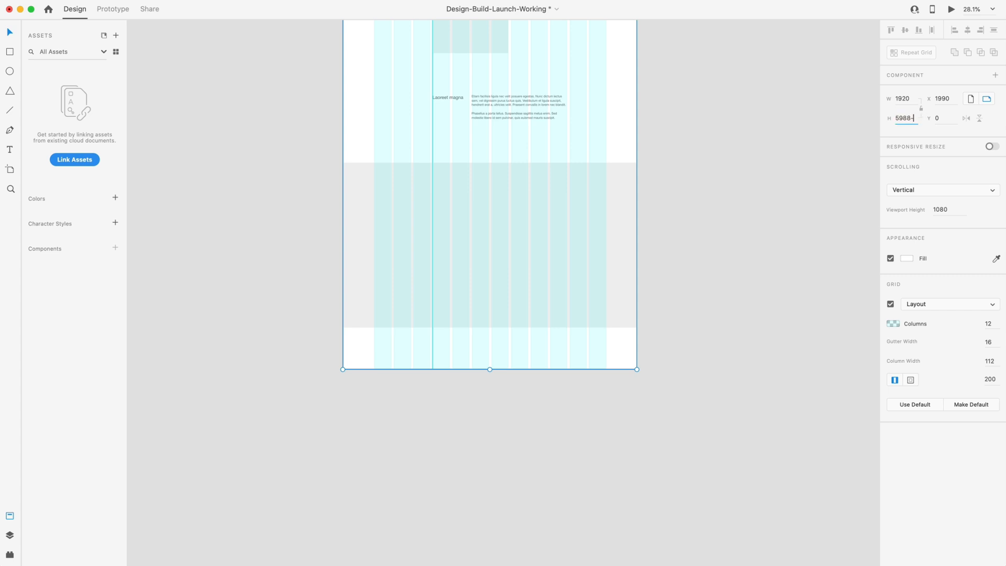
key(Return)
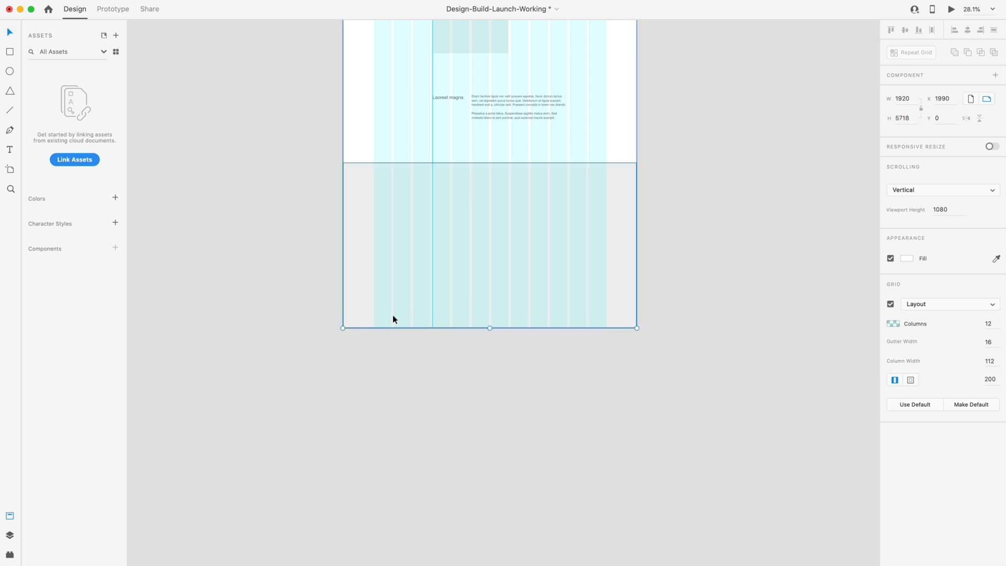
click(380, 258)
Step: Review the whole Wire 2 layout and the full-width grey section at its bottom
scroll(423, 237, up, 3)
scroll(666, 229, right, 2)
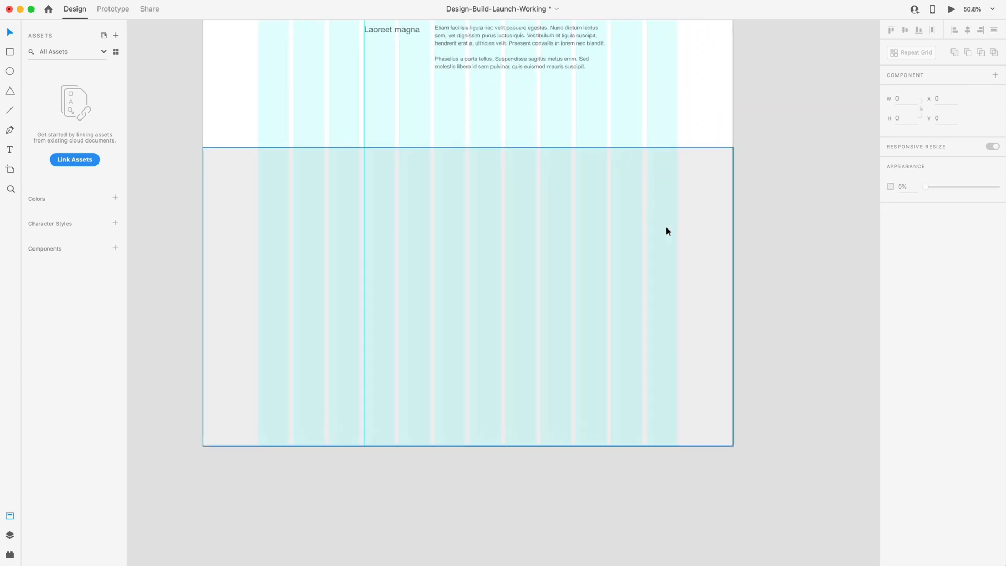
scroll(665, 228, down, 5)
scroll(671, 229, up, 4)
scroll(676, 231, up, 2)
scroll(577, 388, down, 7)
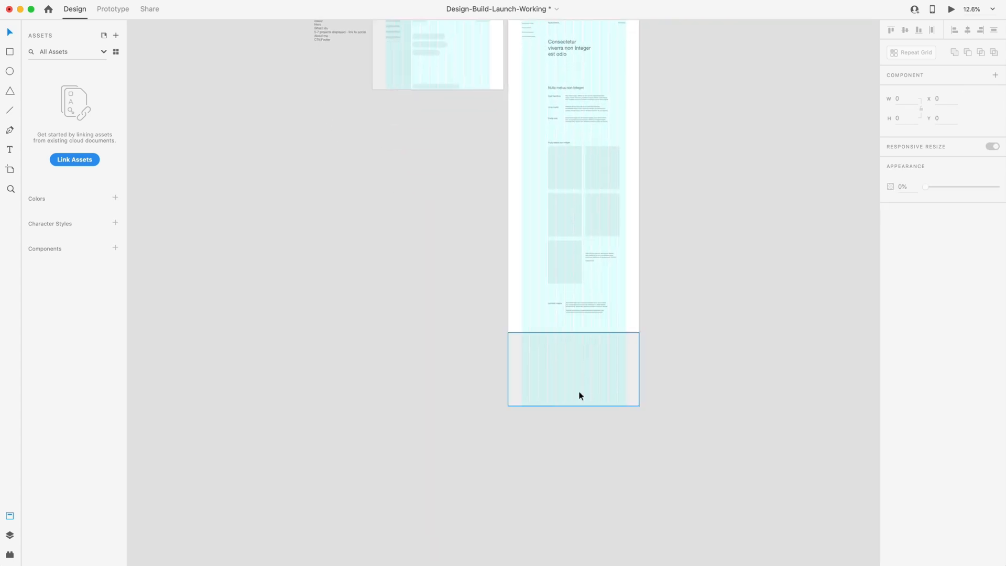
scroll(526, 269, up, 6)
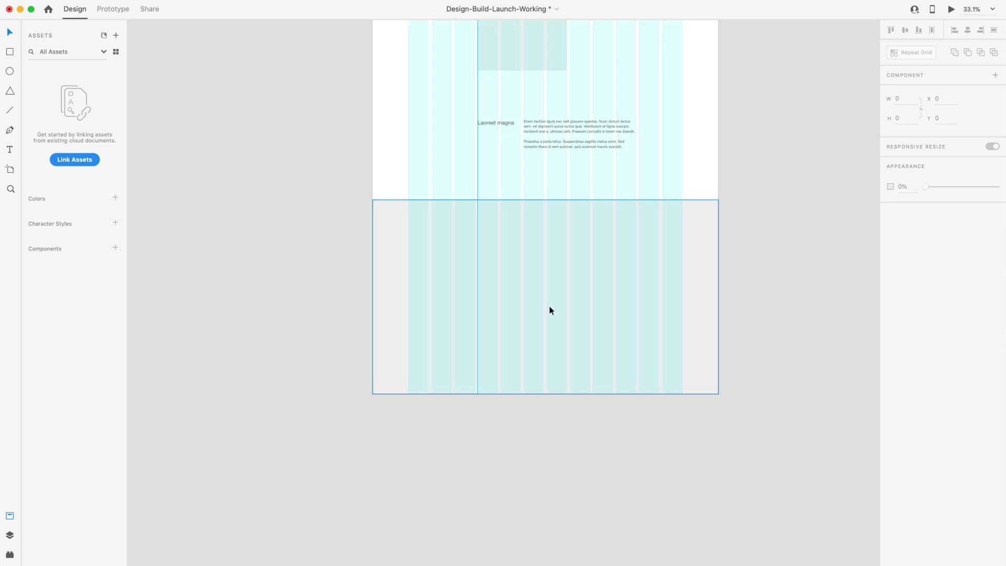
click(564, 285)
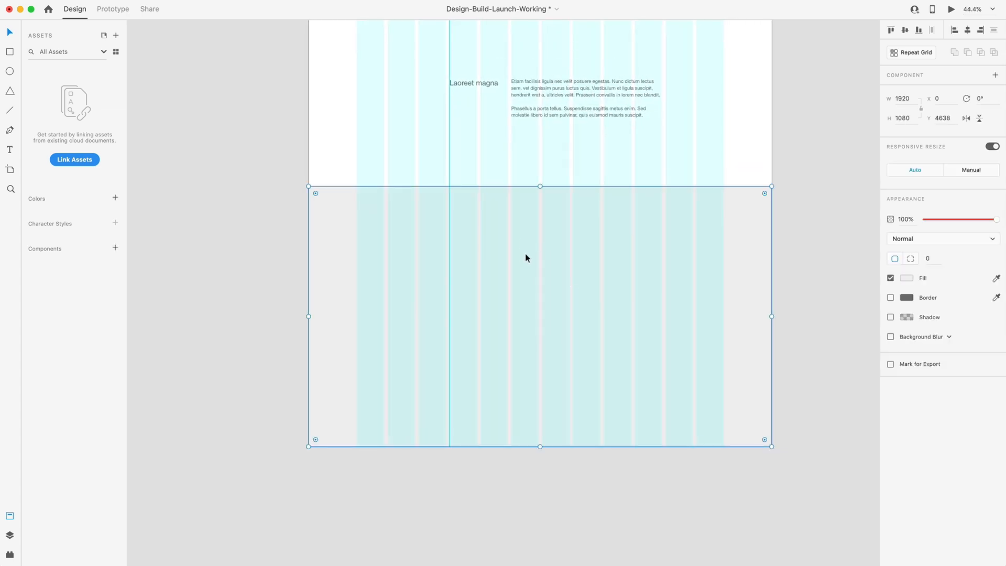
Step: Lock the full-width grey rectangle of the closing section
key(super+l)
drag(540, 240, 667, 213)
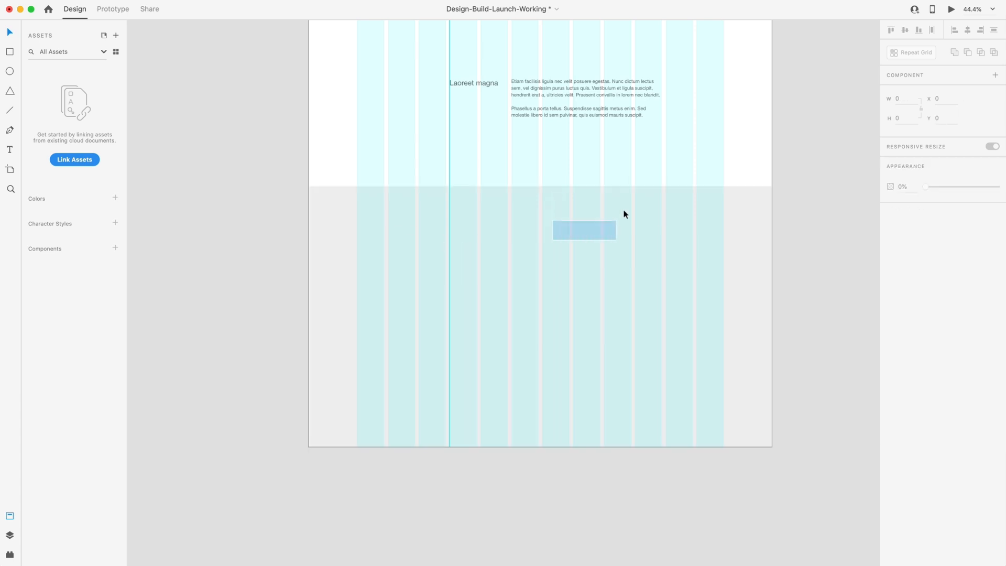
Step: Place a copy of the "Laoreet magna" heading inside the grey closing section at X 584 and about Y 4951
scroll(623, 162, down, 3)
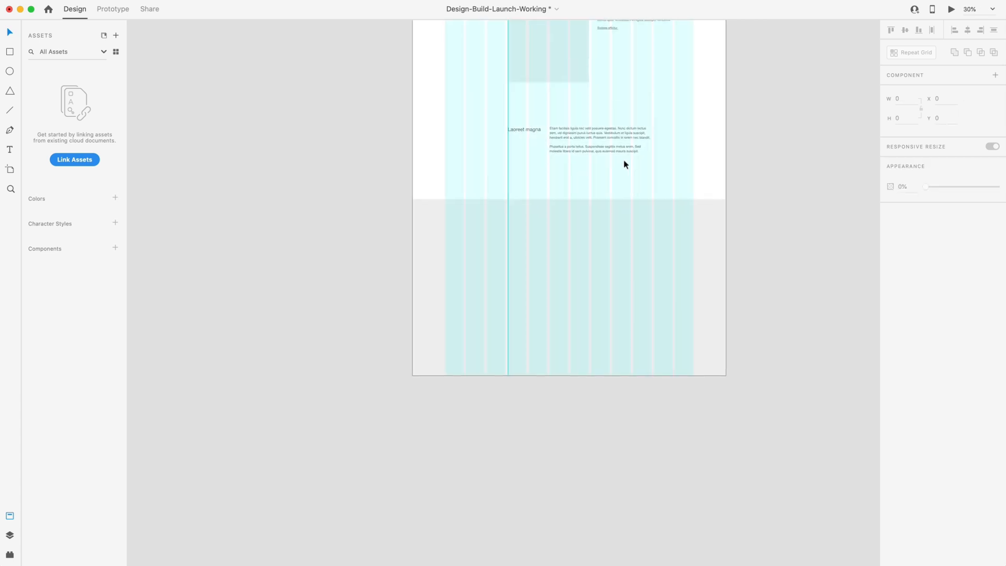
scroll(624, 163, up, 5)
scroll(624, 163, down, 3)
scroll(623, 163, up, 1)
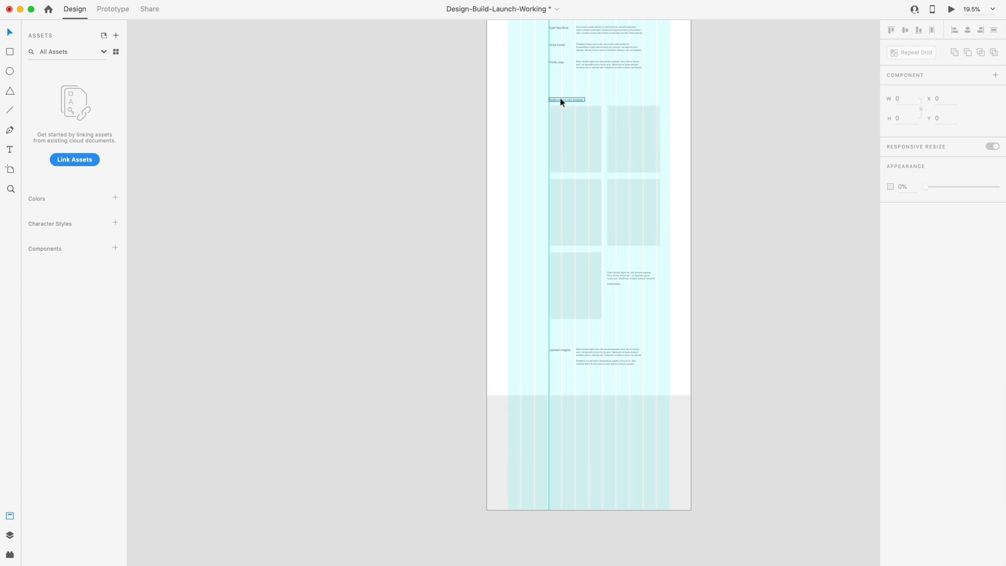
drag(562, 350, 565, 427)
scroll(568, 434, up, 5)
scroll(572, 425, down, 3)
scroll(573, 418, down, 3)
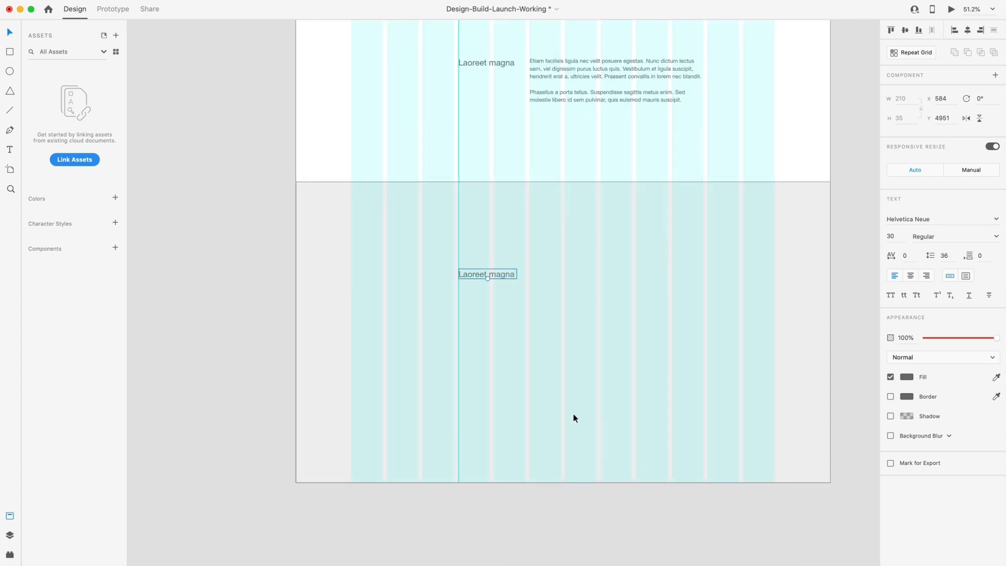
Step: Replace the copied heading's text in the grey section with the second about paragraph, from "Phasellus a porta tellus" to "pulvinar, qui"
scroll(510, 252, up, 3)
scroll(512, 256, up, 5)
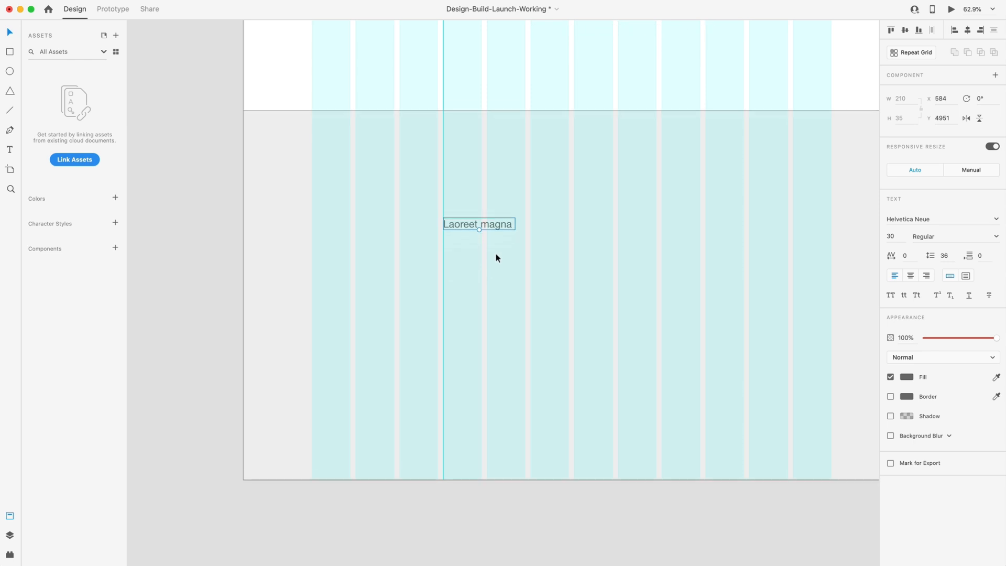
scroll(609, 181, down, 5)
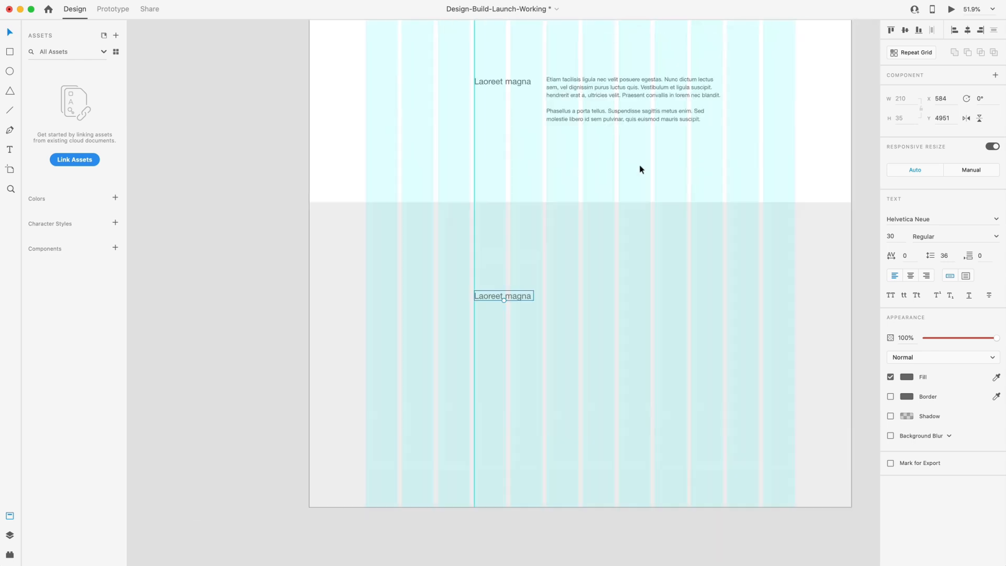
double_click(620, 155)
click(620, 155)
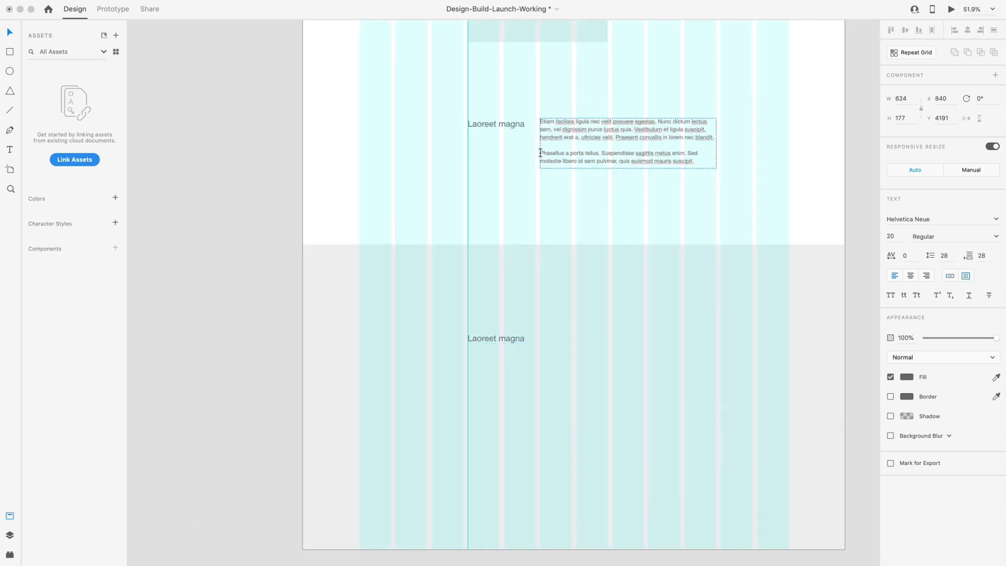
triple_click(540, 153)
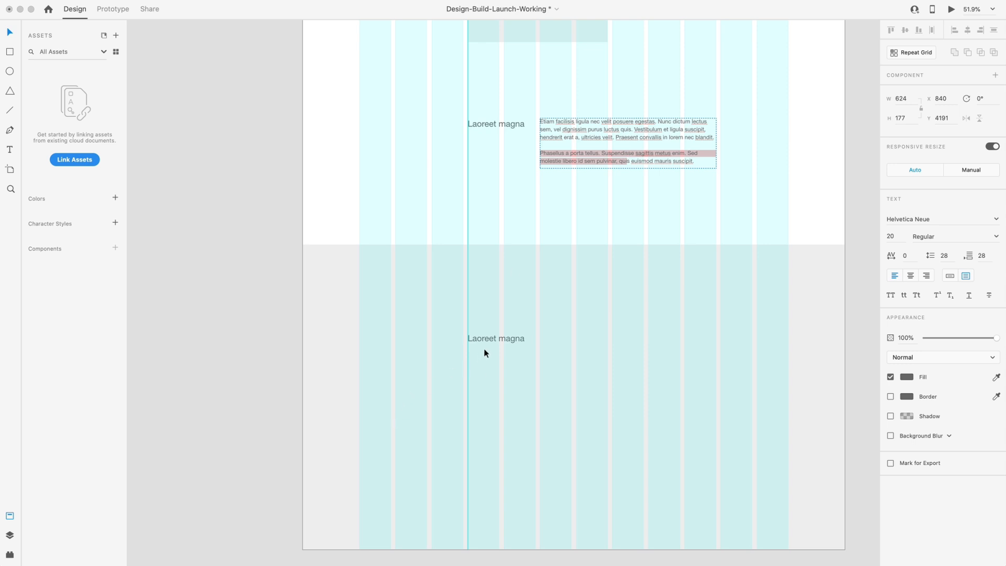
key(ctrl+c)
double_click(496, 338)
key(ctrl+v)
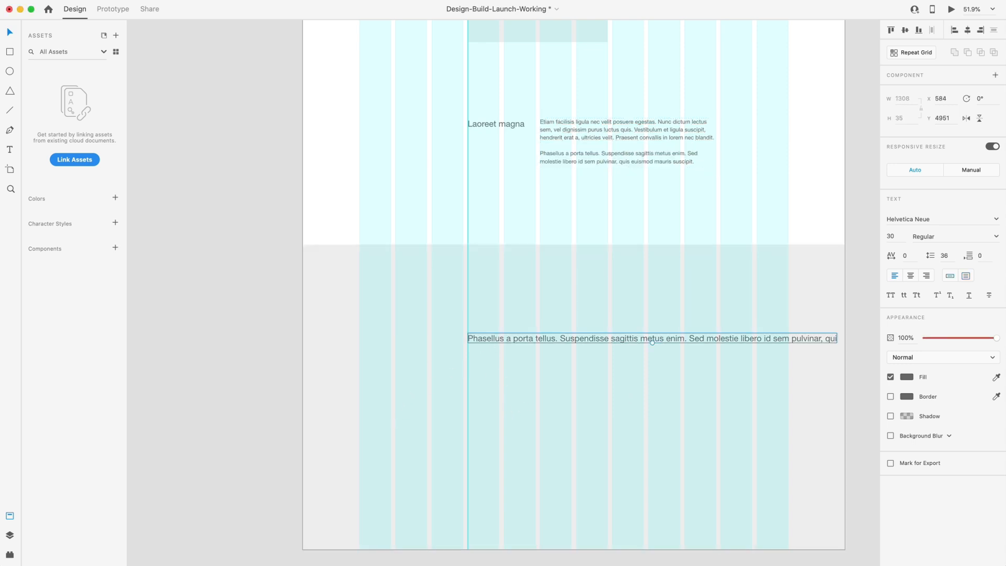
Step: Convert the closing text to fixed-size area text and resize its box to about 592 wide and 109 high
click(967, 278)
drag(837, 338, 635, 338)
drag(551, 343, 553, 364)
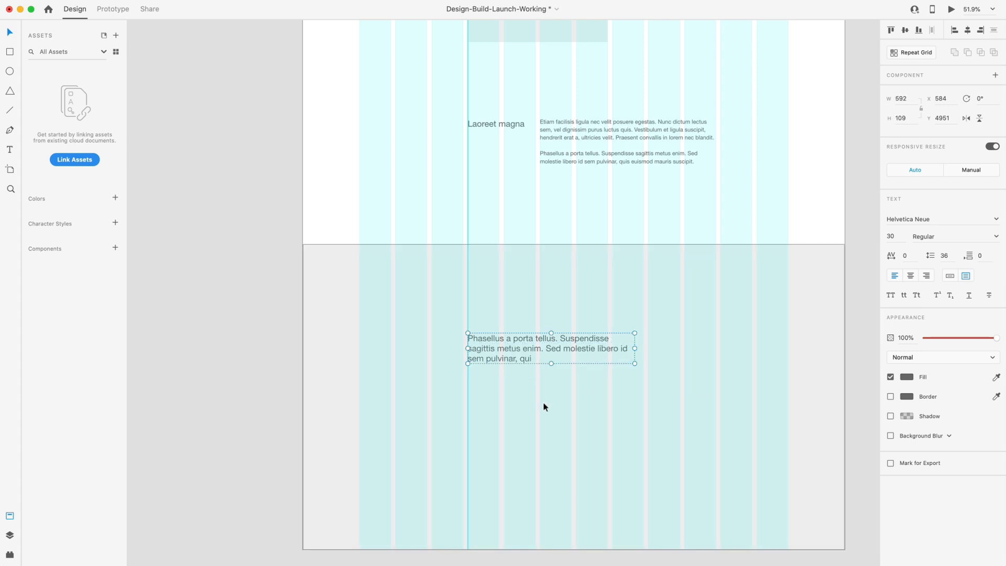
Step: Try a line spacing of 30*1.5 on the closing paragraph and return it to 30*1.2
scroll(537, 396, up, 5)
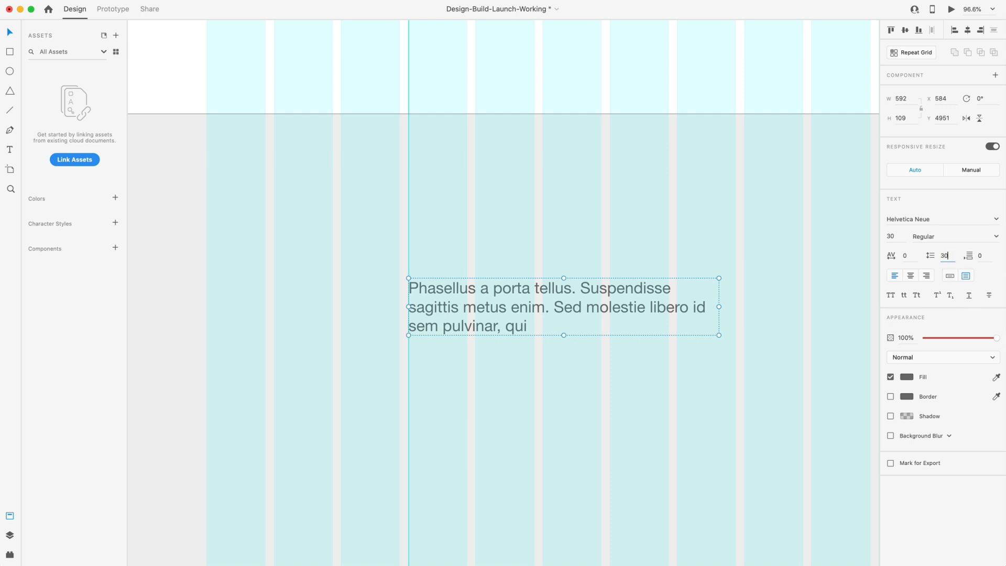
text(30*1.5)
key(Return)
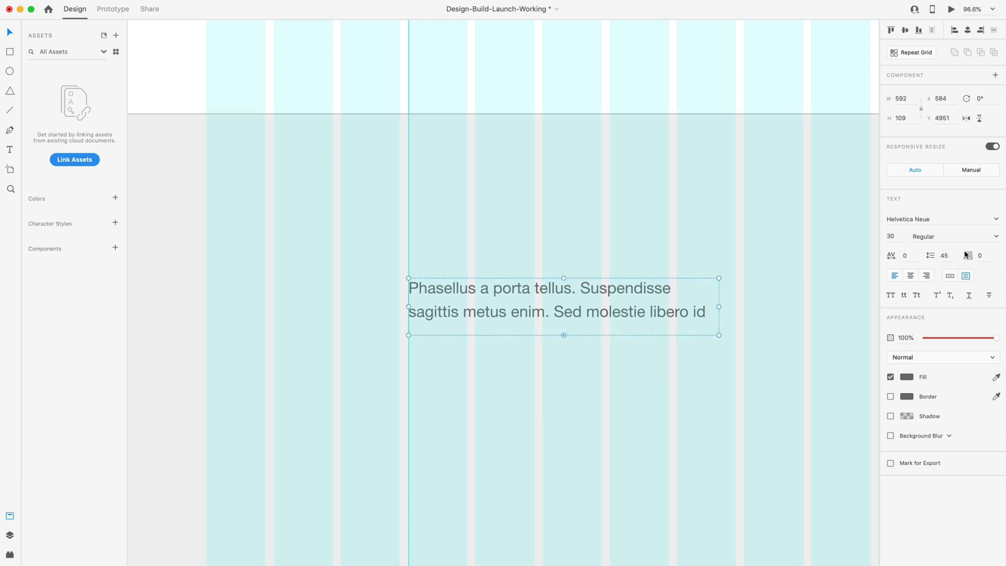
click(944, 255)
text(30*1.2)
key(Return)
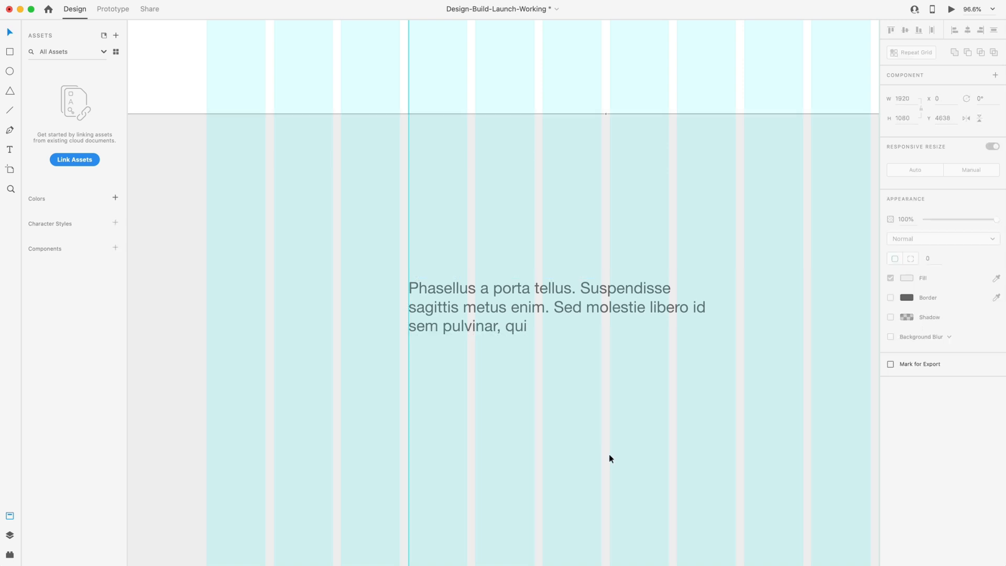
click(609, 454)
scroll(574, 378, down, 3)
scroll(557, 343, down, 4)
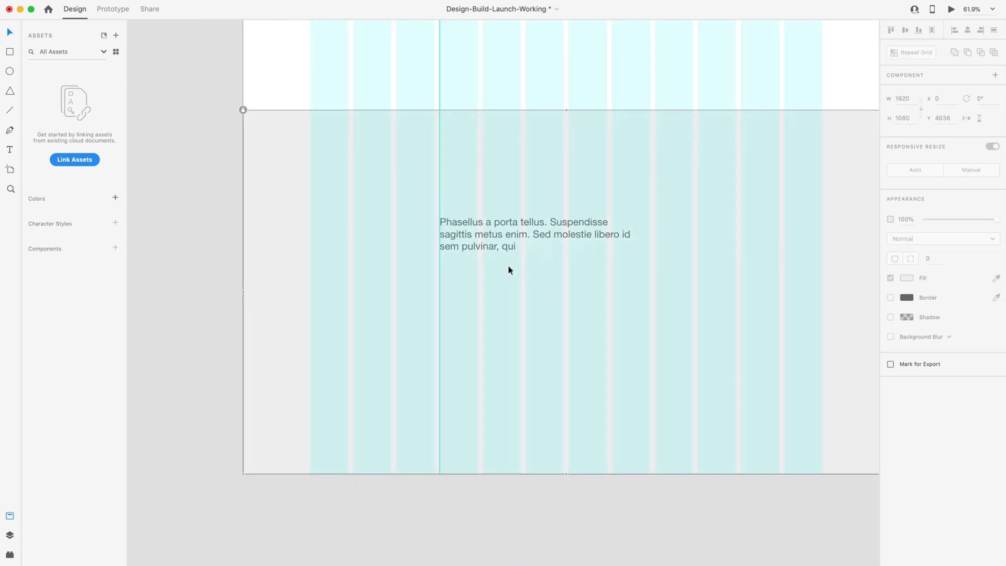
scroll(505, 269, up, 2)
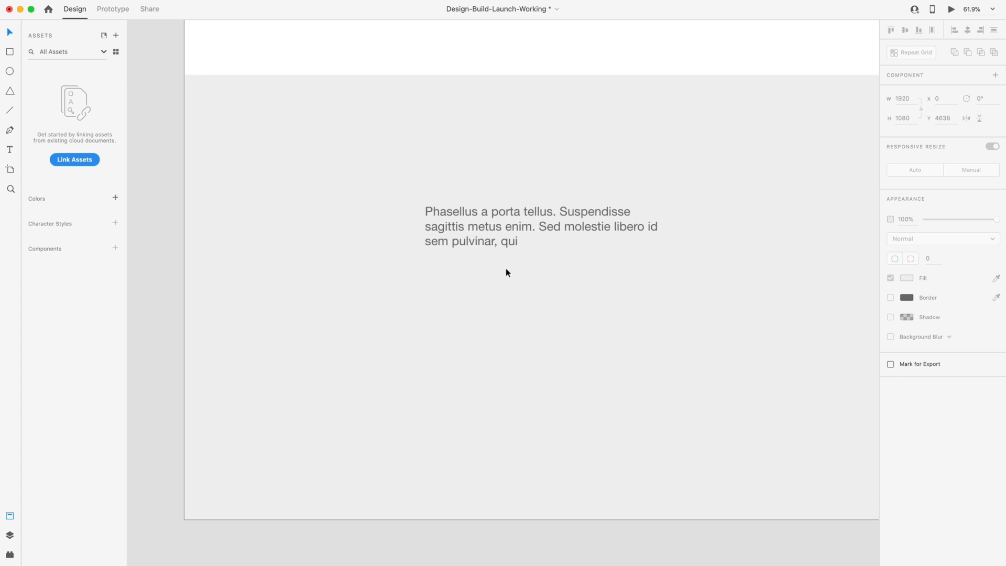
Step: Copy the underlined "Sodales efficitur" link from the project grid to just below the closing paragraph, aligned with the paragraph's left edge
click(485, 228)
scroll(570, 320, down, 5)
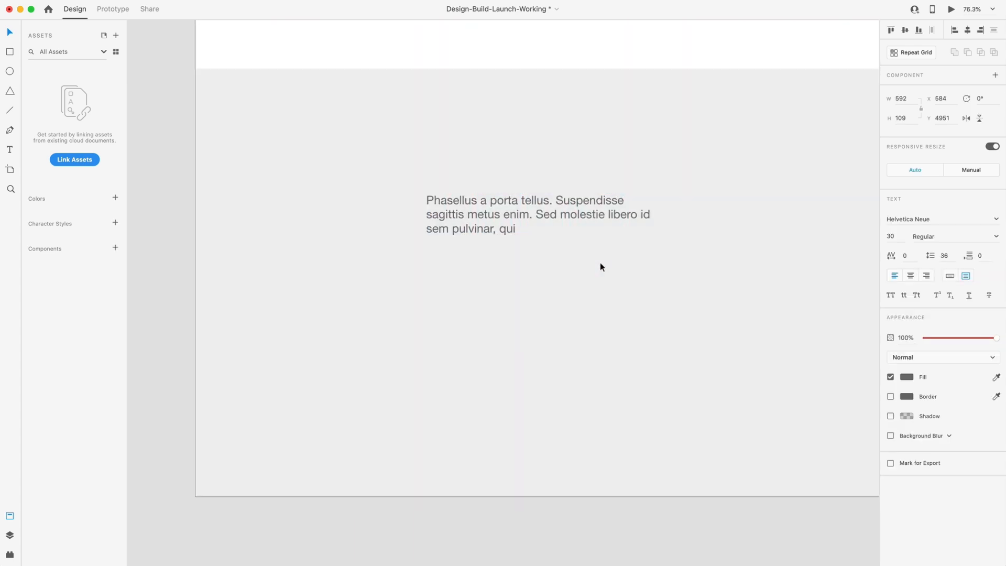
scroll(645, 260, up, 4)
drag(636, 92, 522, 454)
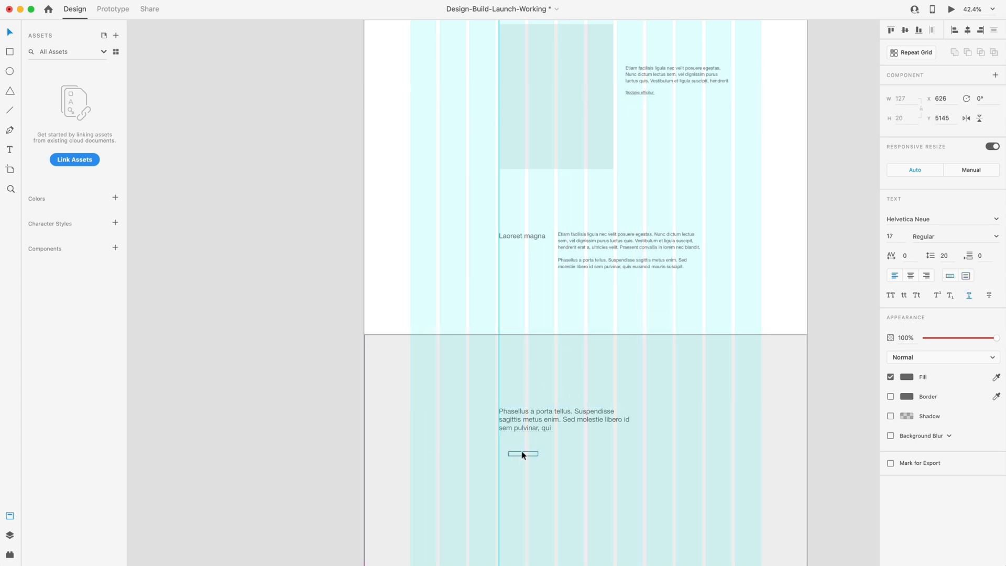
scroll(528, 499, up, 5)
scroll(528, 498, down, 2)
drag(505, 311, 489, 286)
click(631, 394)
scroll(631, 393, down, 5)
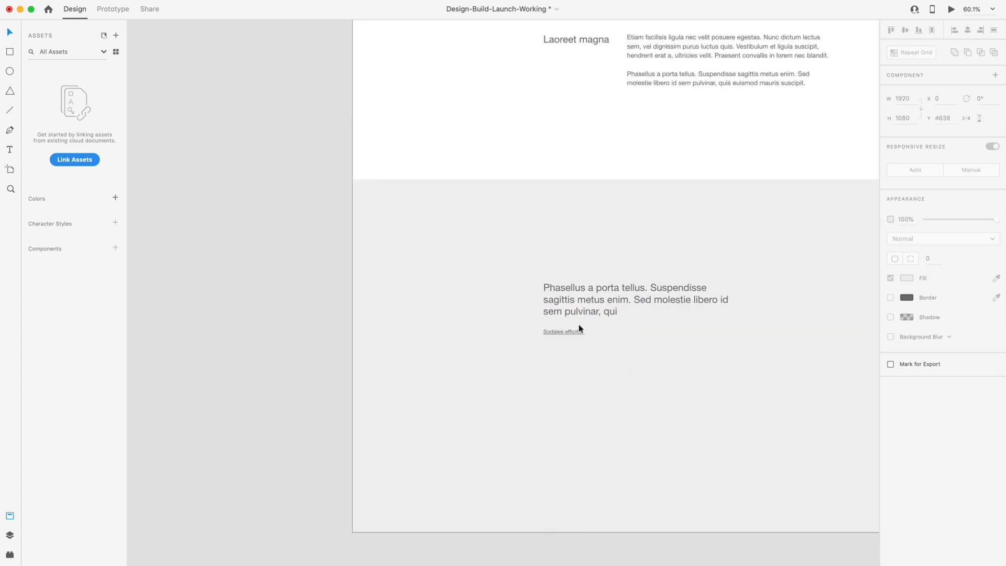
Step: Examine the closing section's layout and the rest of Wire 2 up to its header for elements to reuse
scroll(642, 329, right, 4)
scroll(643, 329, down, 1)
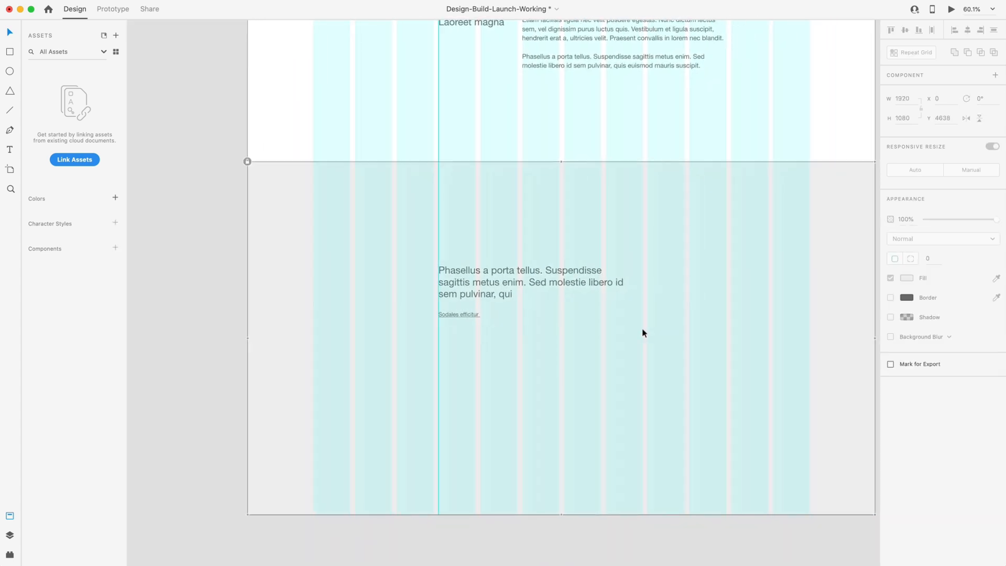
scroll(679, 332, up, 1)
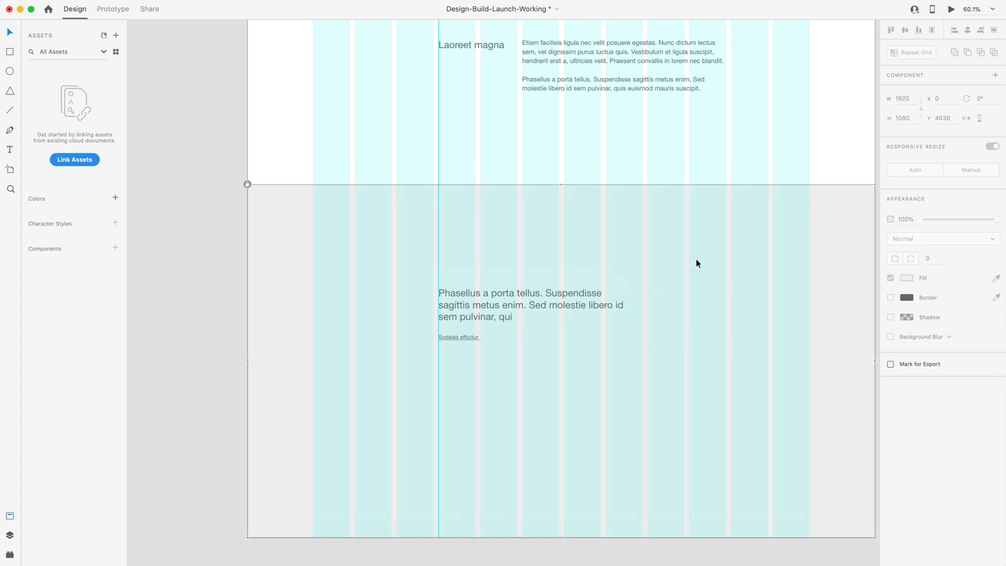
scroll(524, 335, right, 2)
scroll(591, 323, down, 2)
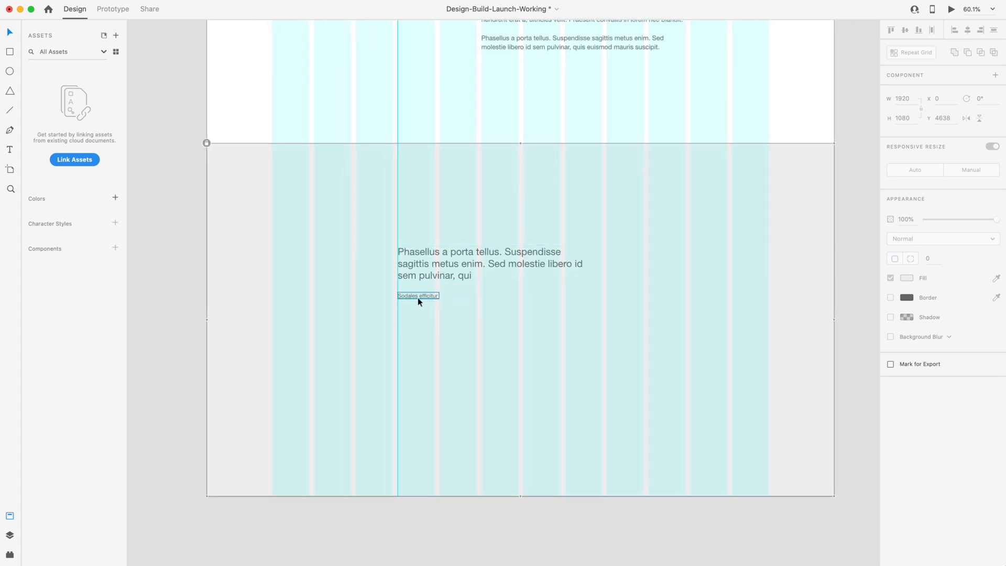
scroll(436, 303, down, 1)
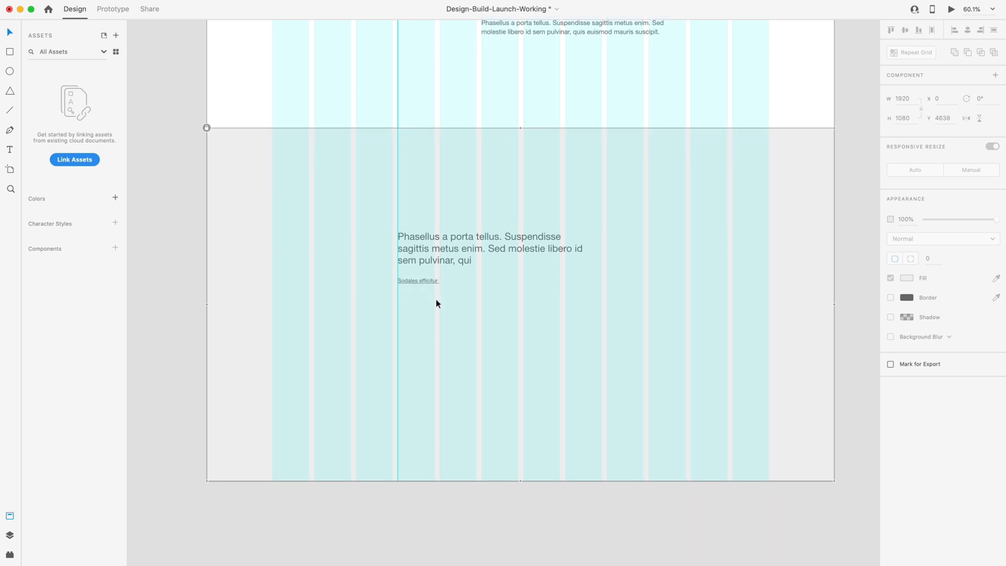
scroll(435, 293, down, 2)
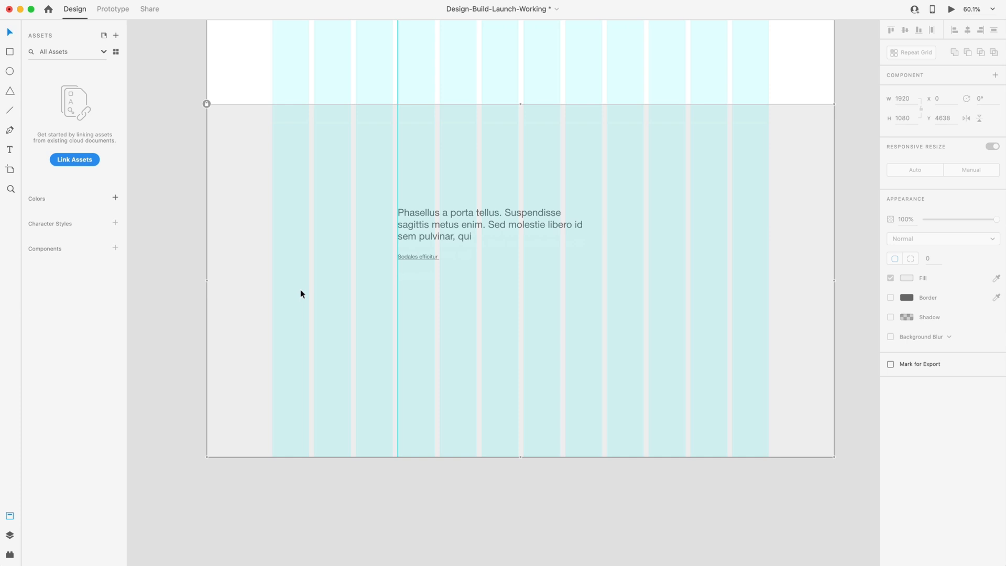
scroll(415, 279, down, 5)
scroll(431, 273, up, 15)
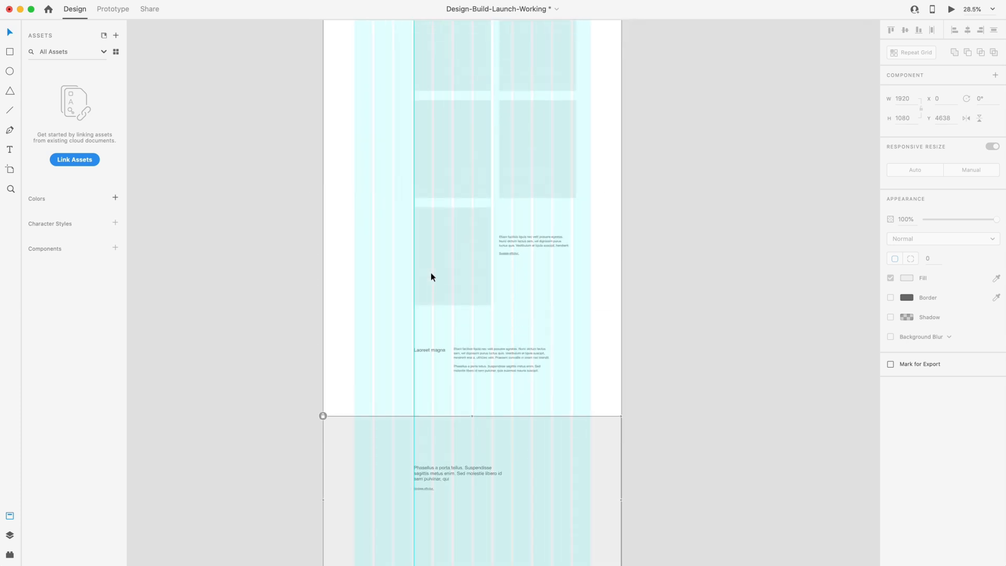
scroll(431, 273, down, 3)
scroll(362, 246, up, 5)
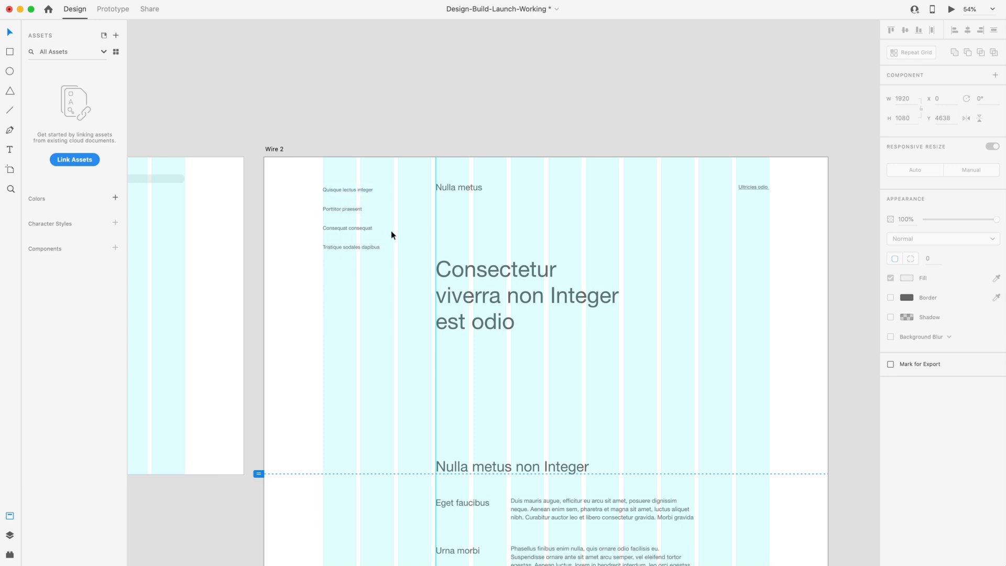
scroll(517, 281, down, 10)
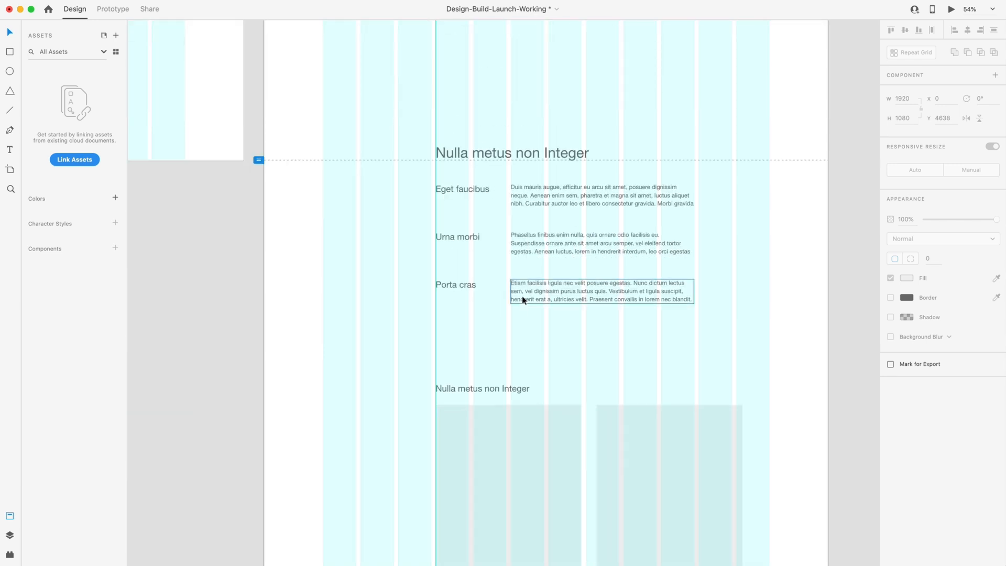
Step: Copy the four stacked header links into the grey closing section and align them with the first grid column, below the paragraph's level
scroll(523, 296, up, 7)
drag(382, 218, 329, 71)
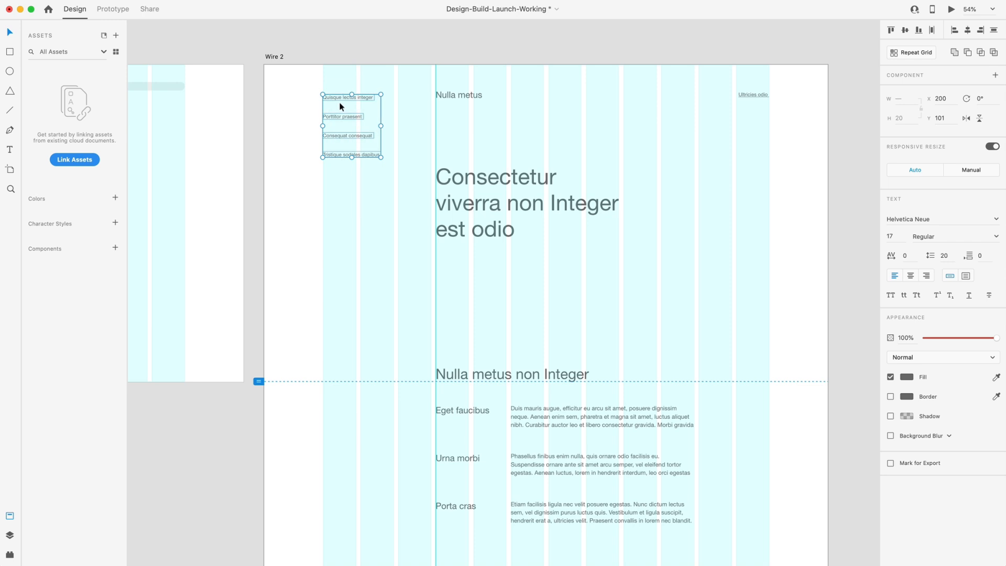
scroll(351, 131, down, 20)
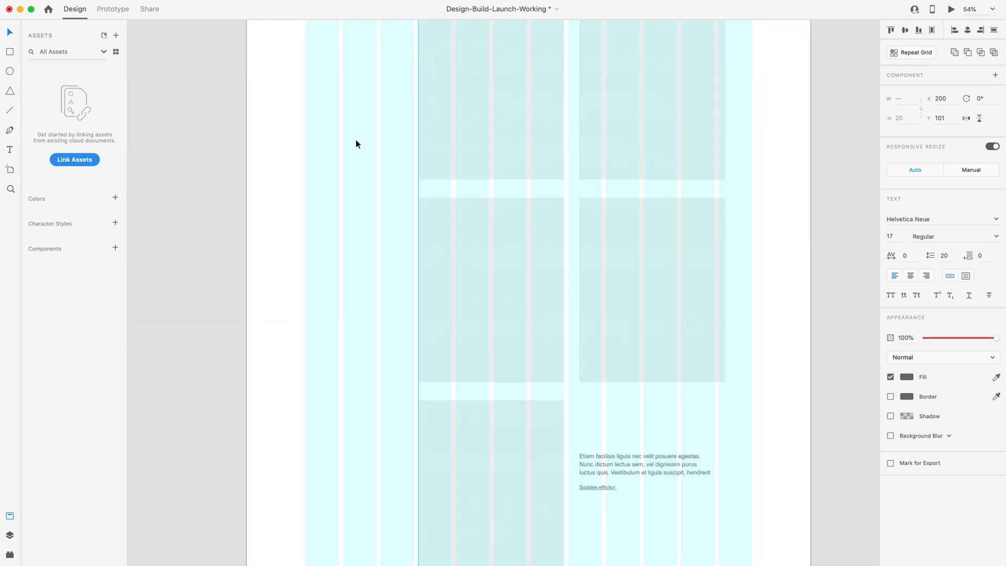
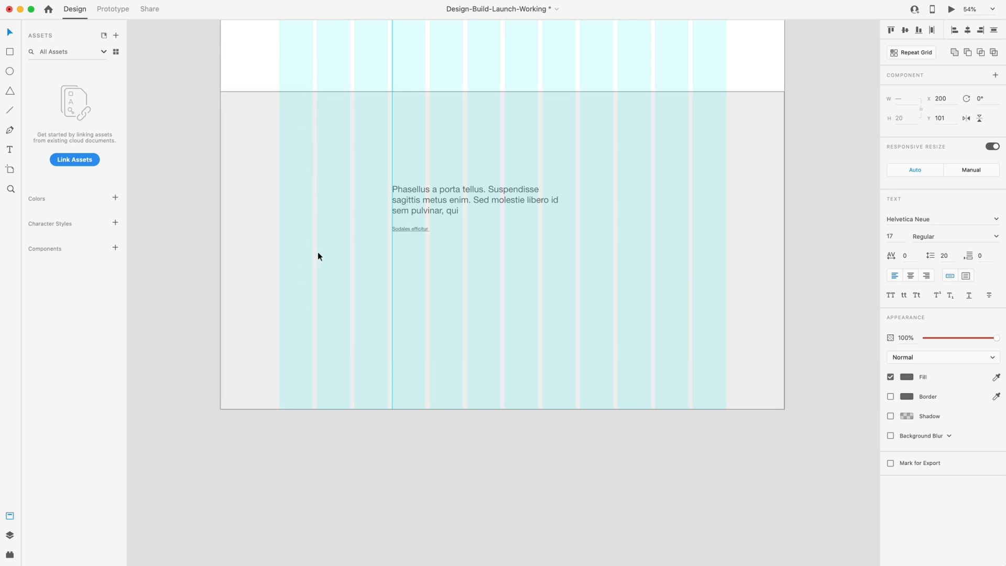
key(ctrl+v)
drag(491, 208, 290, 181)
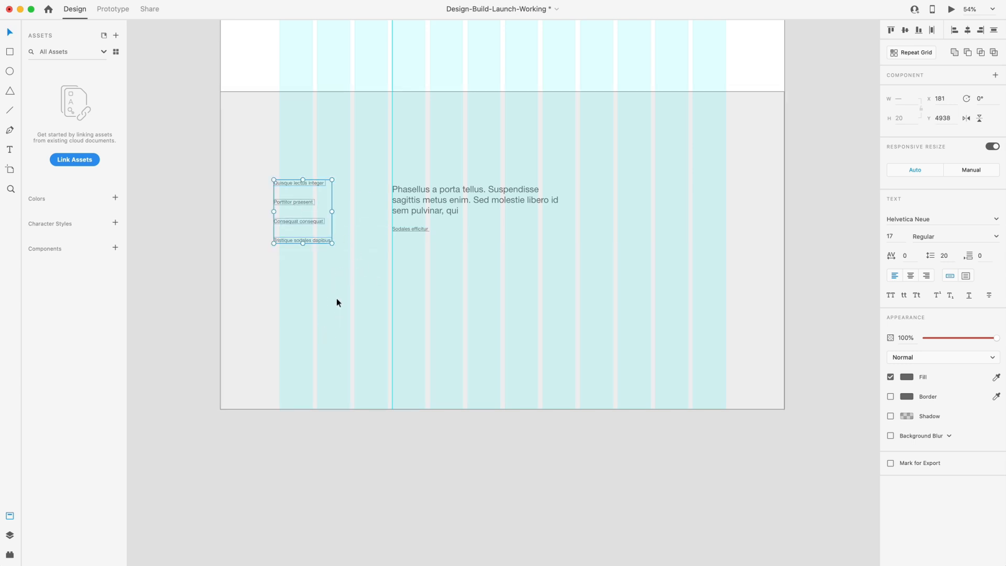
drag(288, 182, 305, 273)
click(364, 240)
Step: Duplicate the closing paragraph, convert the copy to auto-width text and change its wording to "Social"
drag(426, 210, 345, 239)
double_click(299, 192)
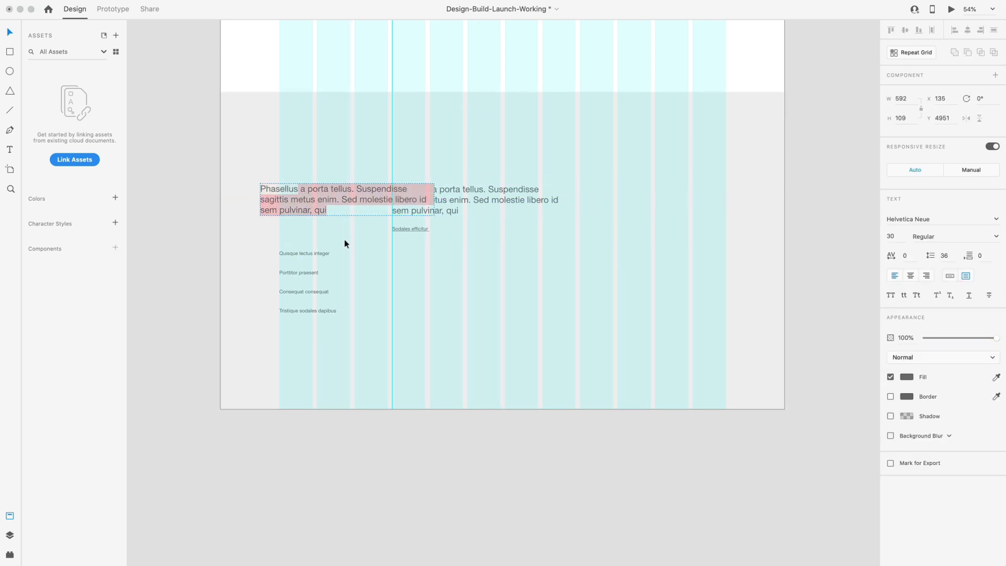
key(BackSpace)
click(10, 32)
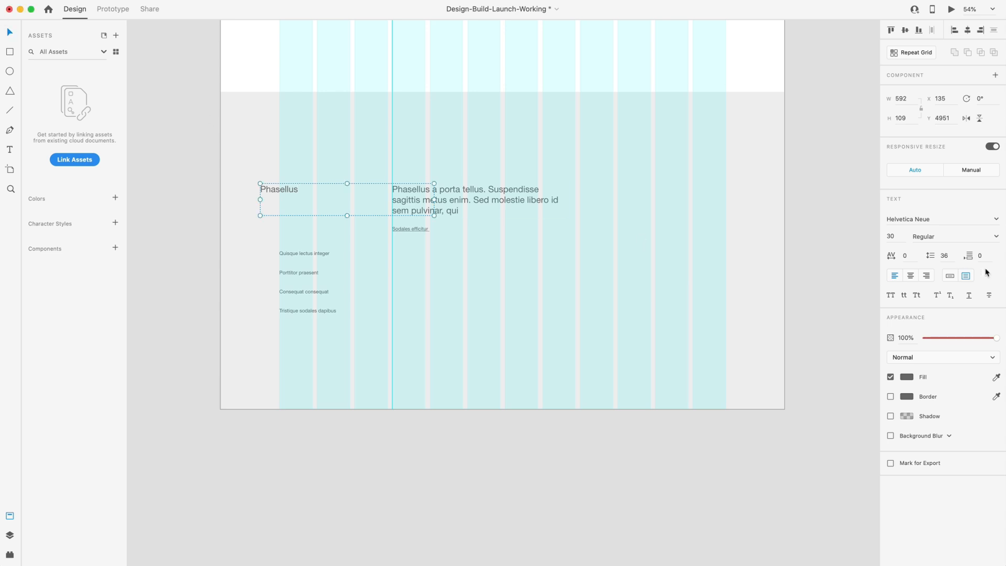
click(950, 276)
double_click(291, 188)
text(Social)
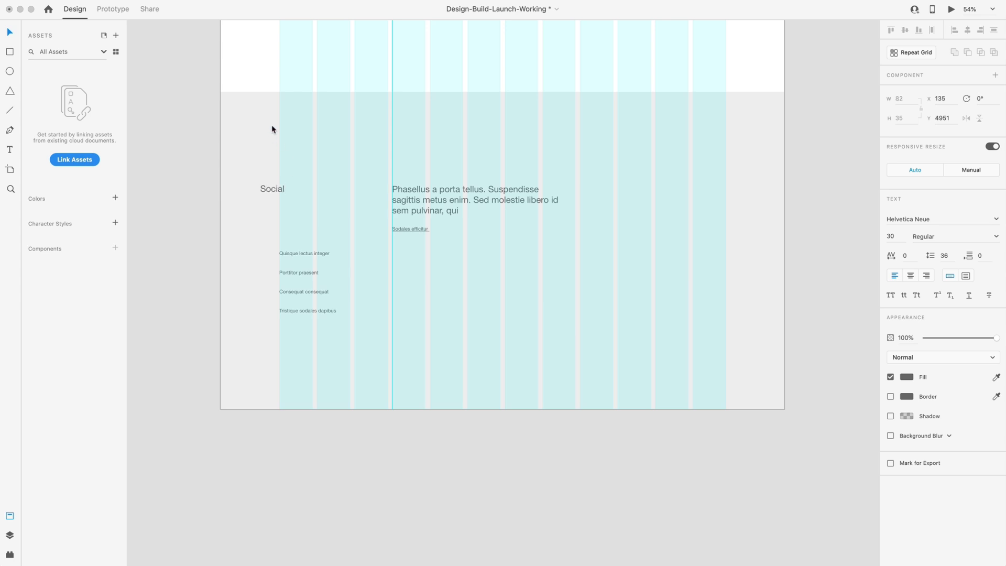
click(11, 33)
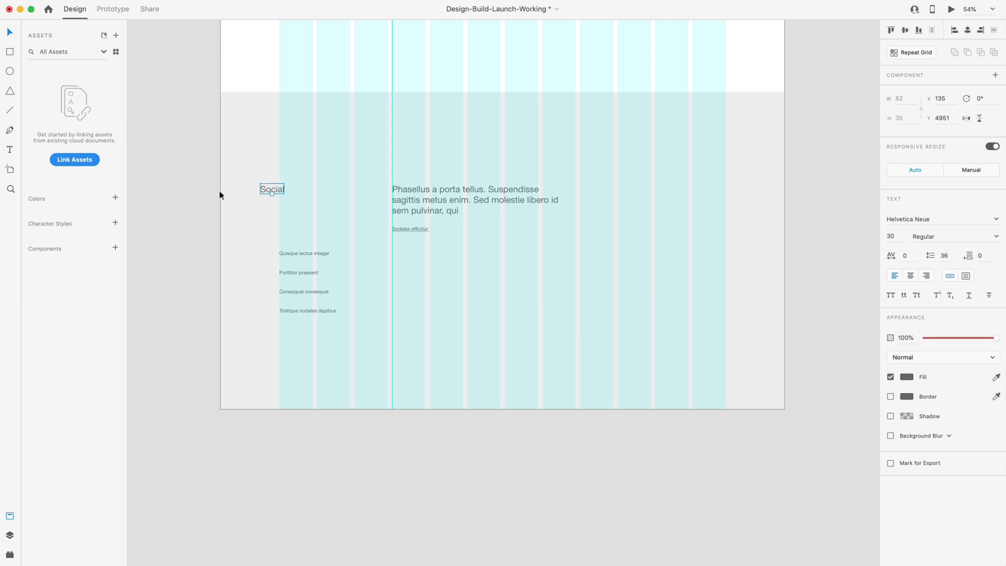
Step: Position the "Social" heading directly above the copied links, aligned with their left edge, and hide the layout grid
click(311, 219)
scroll(273, 187, up, 2)
drag(264, 186, 300, 241)
click(308, 221)
click(336, 408)
key(super+shift+apostrophe)
scroll(337, 408, down, 3)
scroll(338, 406, up, 2)
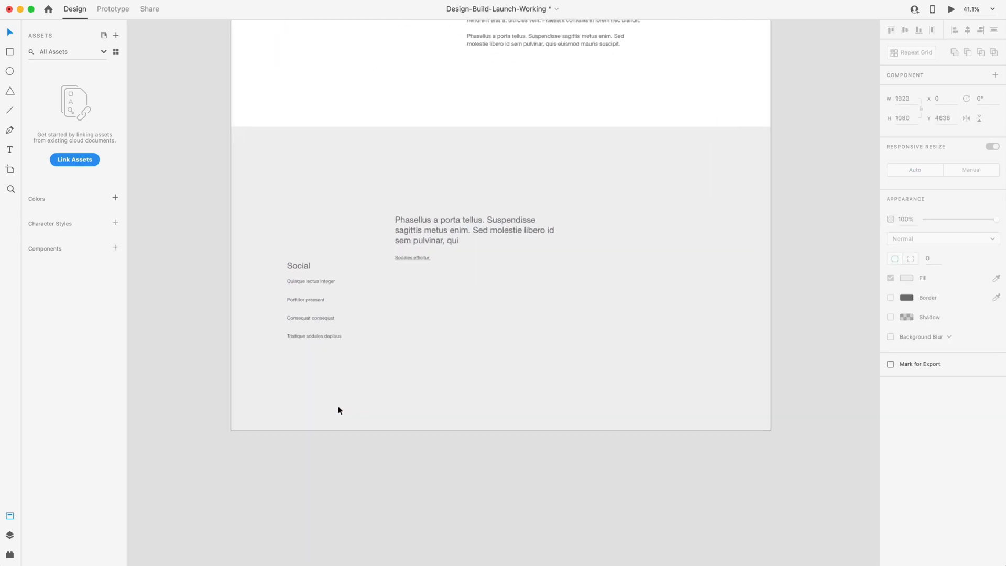
Step: Show the layout grid and replace the four links under "Social" with placeholder words: Pulvinar nec, Convallis bibendum, Condimentum and Lacus imperdiet
scroll(338, 408, up, 2)
key(super+shift+apostrophe)
drag(331, 386, 295, 262)
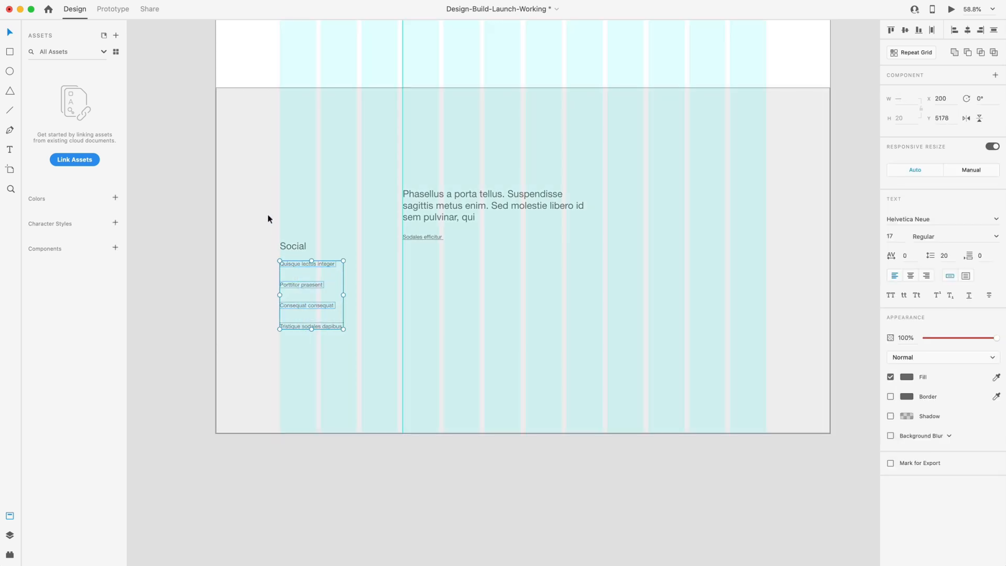
click(126, 1)
click(158, 69)
double_click(322, 306)
drag(316, 305, 378, 306)
key(BackSpace)
click(524, 314)
scroll(624, 325, up, 3)
click(647, 485)
scroll(624, 419, down, 2)
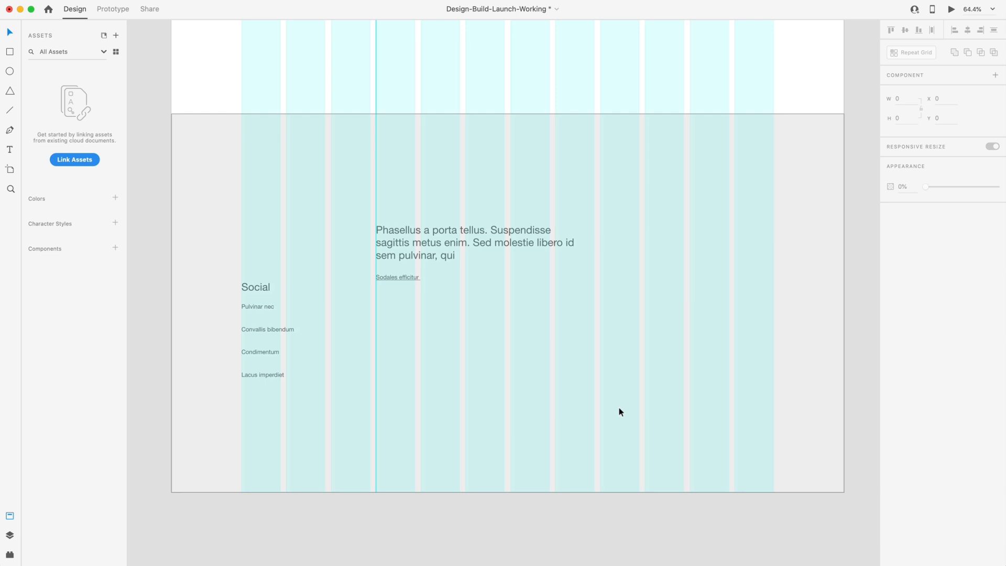
Step: Copy a grey image placeholder from the gallery into the closing section, aligned with the paragraph's left edge and ending at the artboard's lower edge
scroll(576, 382, down, 1)
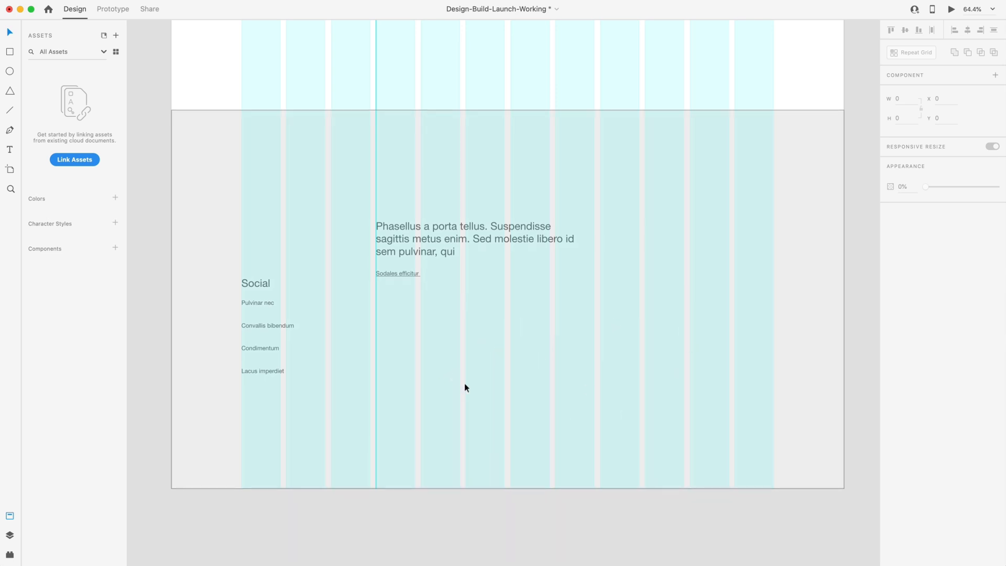
scroll(516, 367, down, 5)
scroll(521, 352, down, 10)
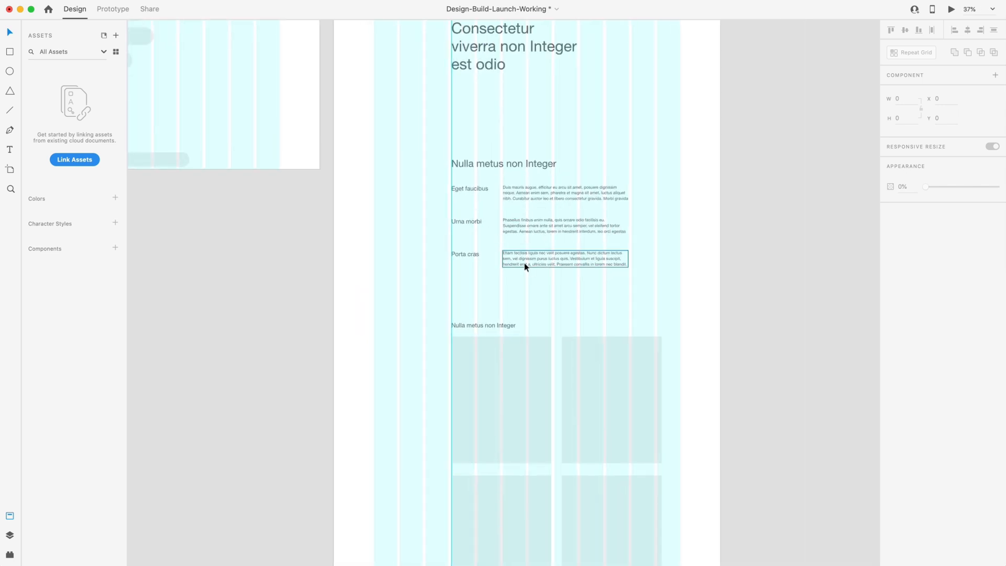
scroll(519, 236, down, 15)
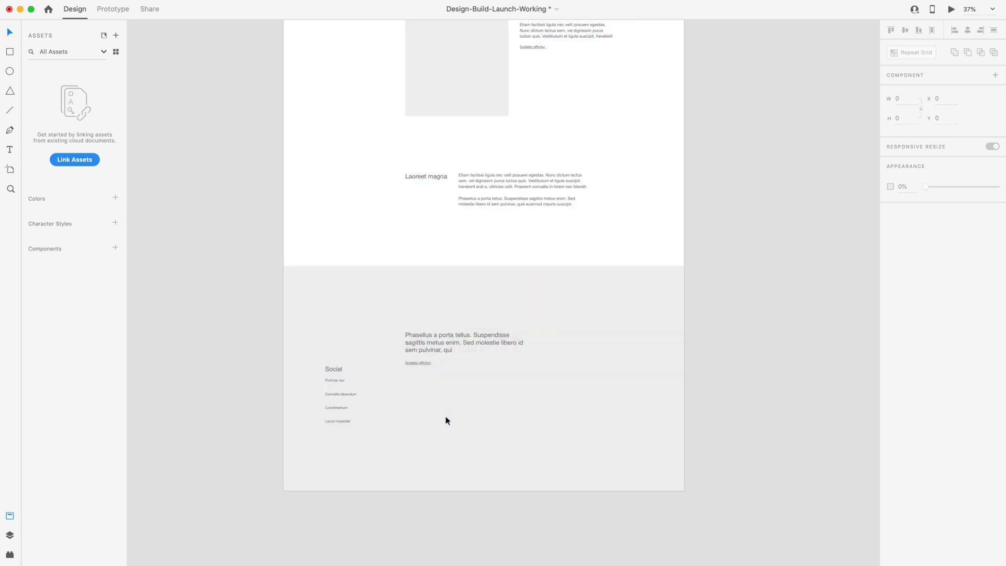
scroll(446, 416, up, 5)
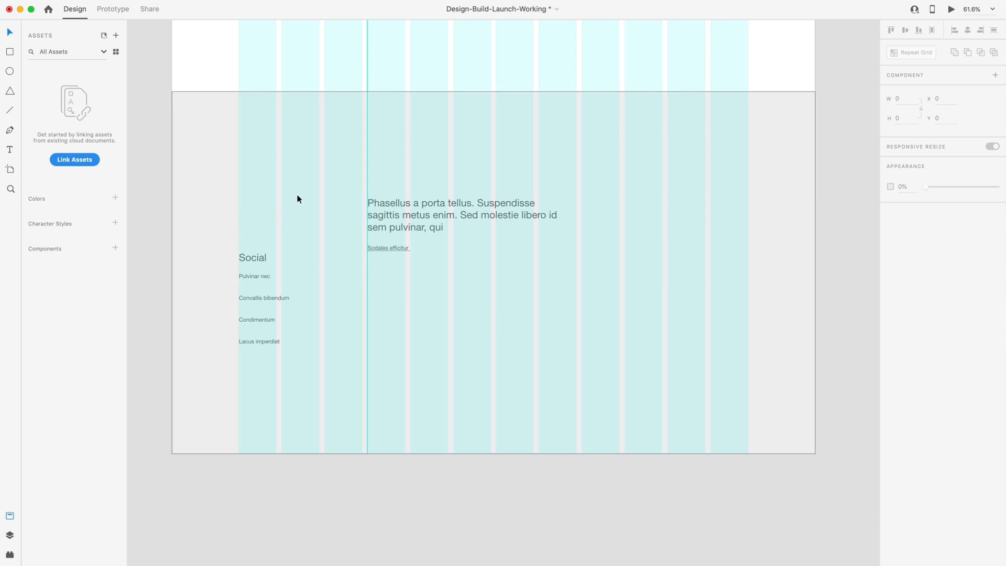
scroll(349, 178, down, 6)
scroll(350, 178, up, 5)
drag(418, 170, 430, 463)
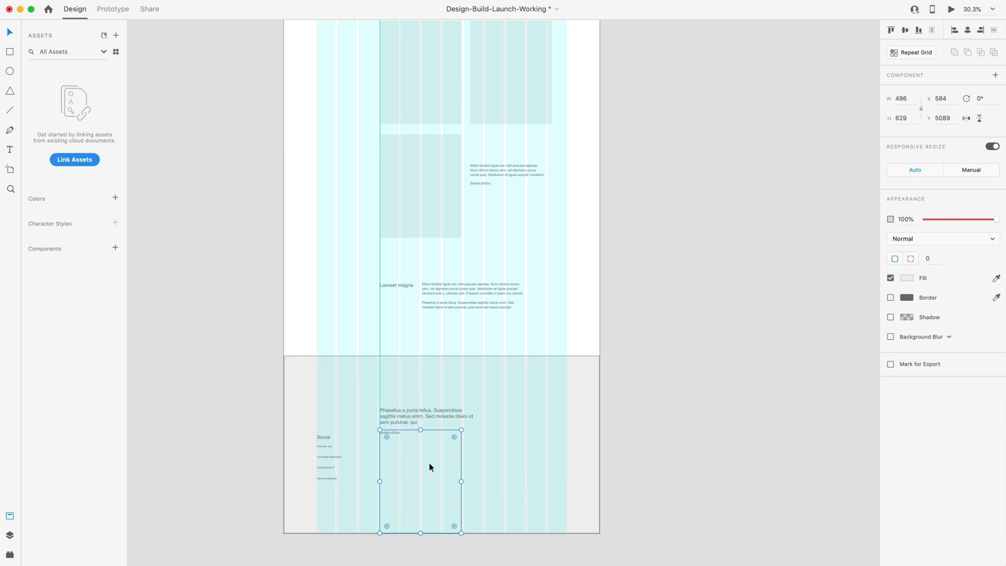
Step: Copy the fourth sidebar bar in the first wireframe and paste its appearance onto the placeholder in Wire 2's closing section
scroll(429, 464, down, 5)
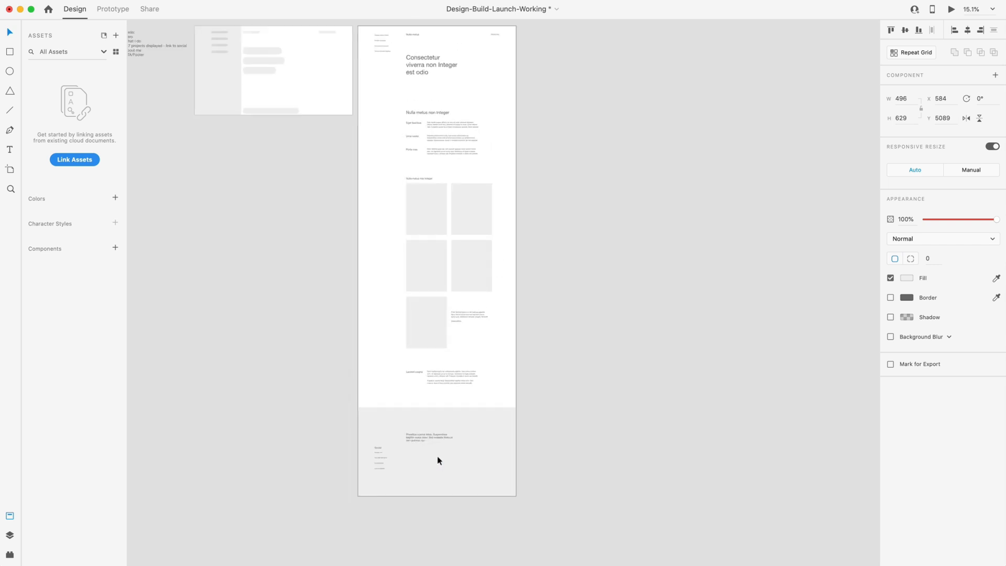
scroll(435, 456, up, 3)
scroll(435, 456, left, 2)
scroll(260, 204, up, 10)
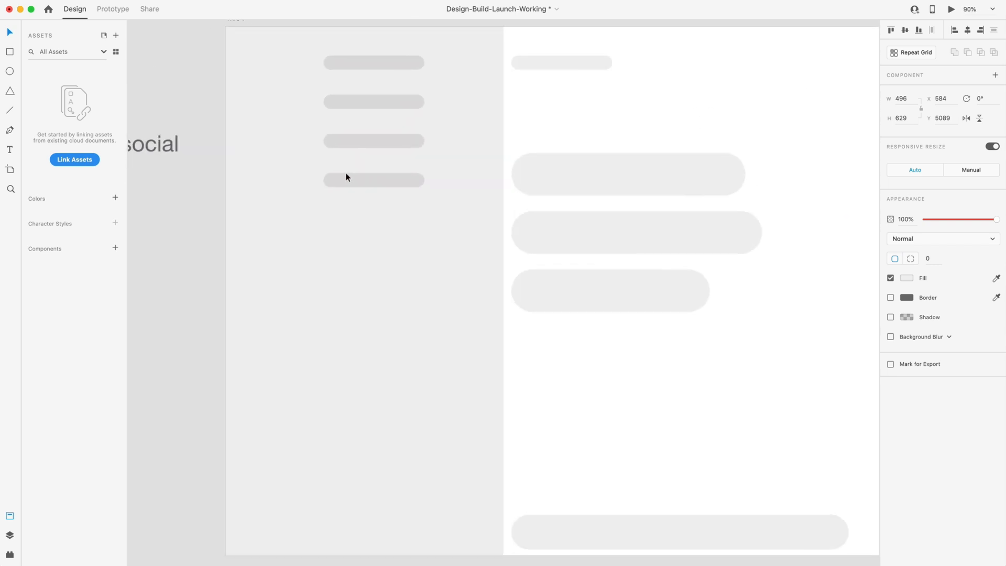
right_click(349, 186)
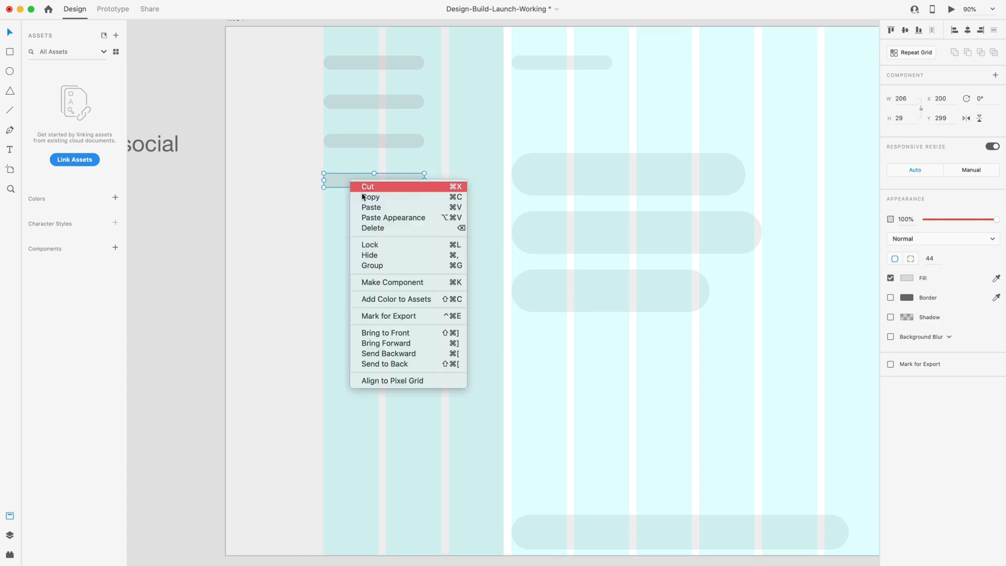
click(370, 198)
scroll(407, 258, down, 5)
scroll(408, 257, right, 6)
scroll(408, 260, down, 6)
scroll(408, 260, down, 10)
scroll(408, 260, right, 6)
scroll(391, 271, left, 2)
scroll(314, 129, up, 8)
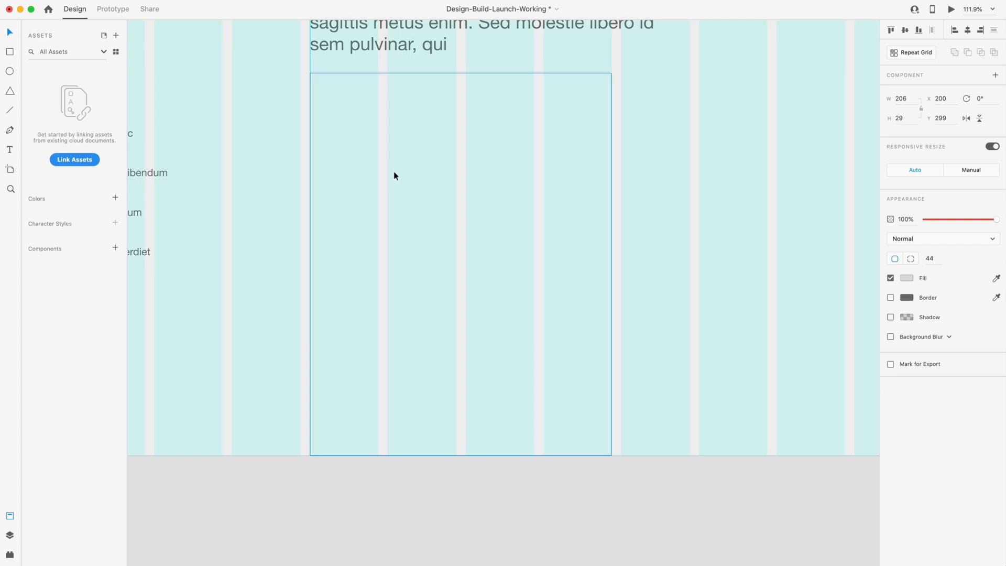
right_click(395, 172)
click(428, 208)
Step: Reduce the darker placeholder's corner radius to 0 and shrink it to about 240 × 304
scroll(705, 315, down, 5)
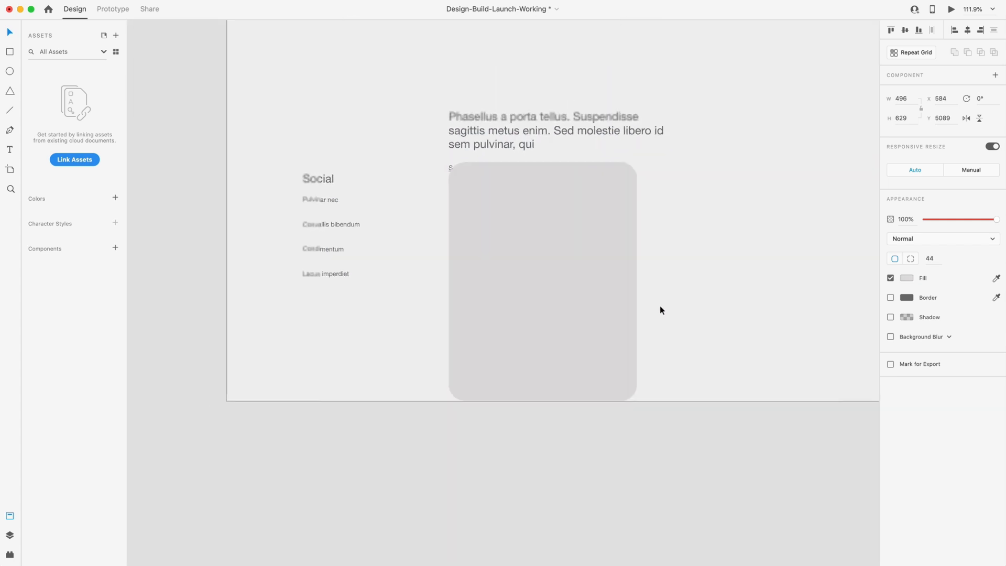
drag(623, 185, 678, 134)
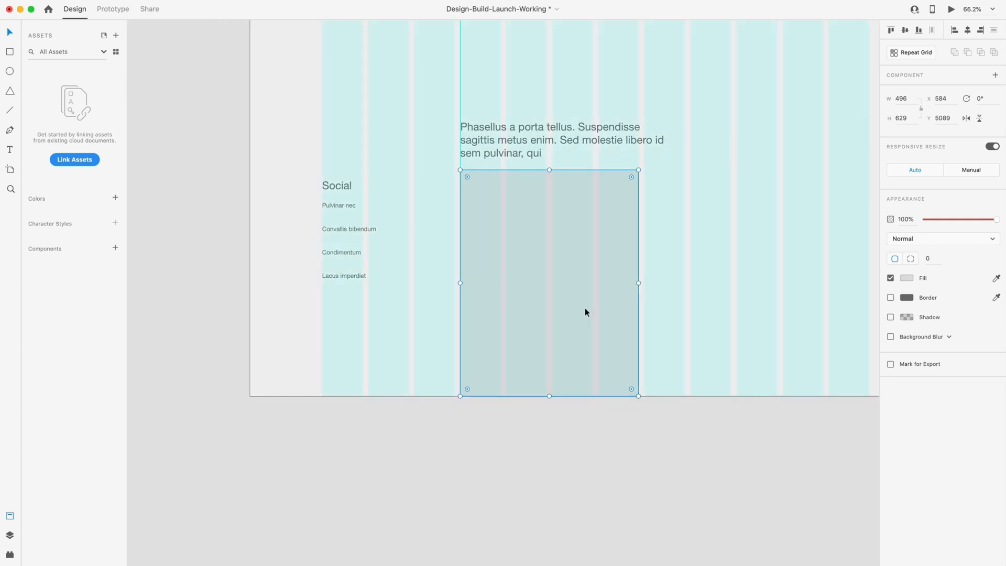
drag(639, 396, 563, 279)
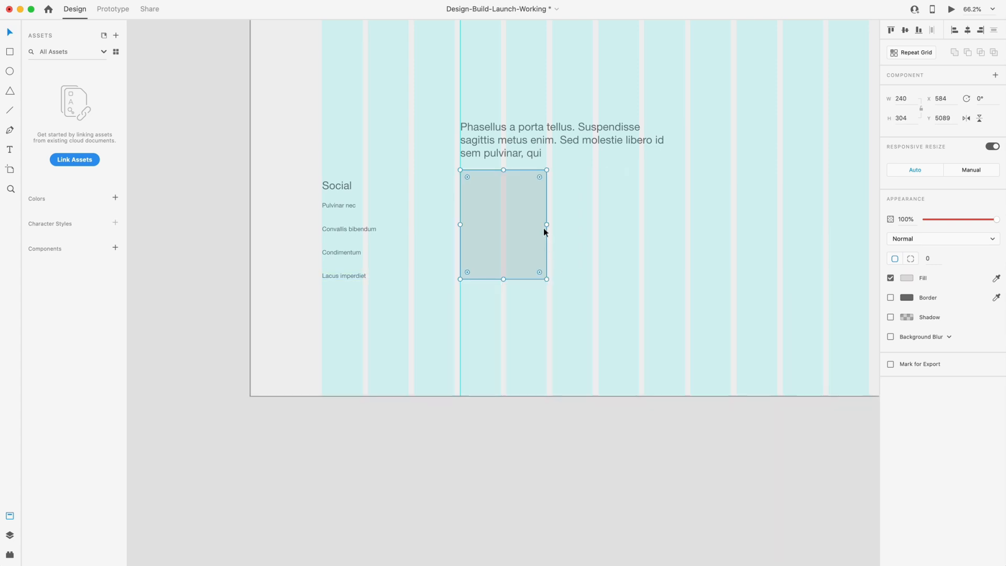
Step: Move the placeholder below the "Sodales efficitur" link and place a duplicate beside it, with the first aligned to the paragraph
drag(521, 213, 611, 270)
shift+click(526, 273)
drag(526, 273, 521, 273)
click(710, 333)
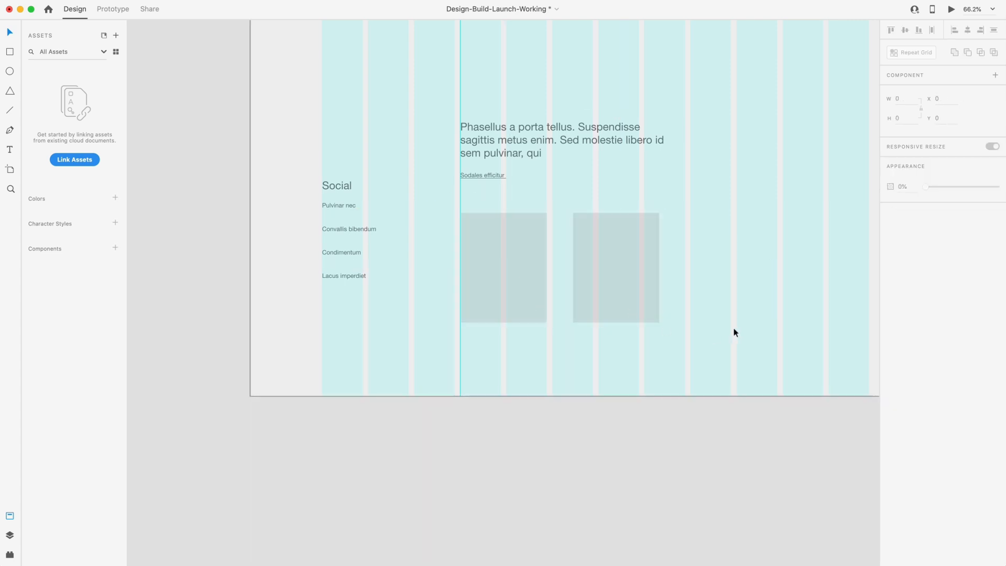
scroll(712, 332, up, 3)
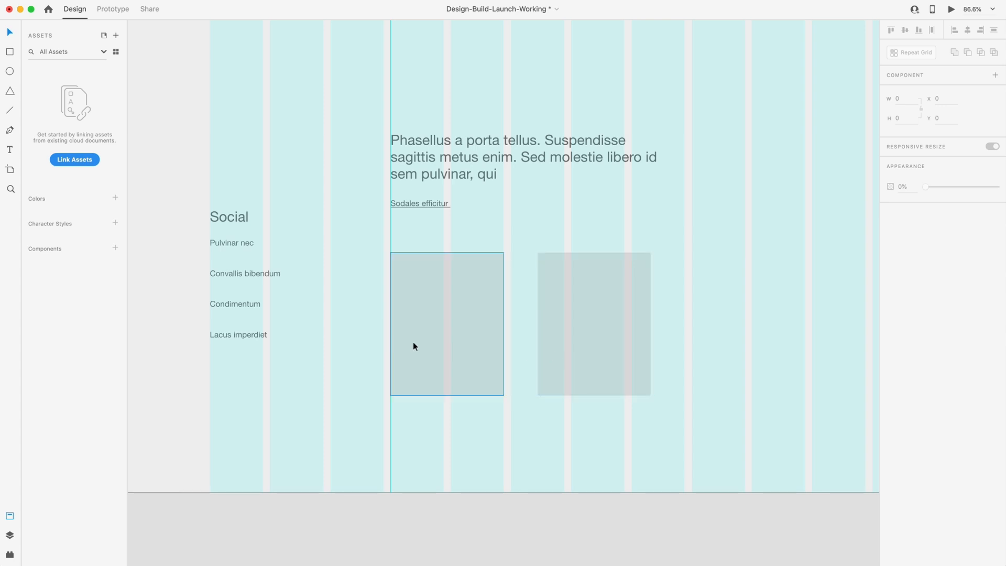
click(779, 294)
Step: Move the closing paragraph, its link and both placeholders up together so the group starts at Y 4879
scroll(781, 295, down, 5)
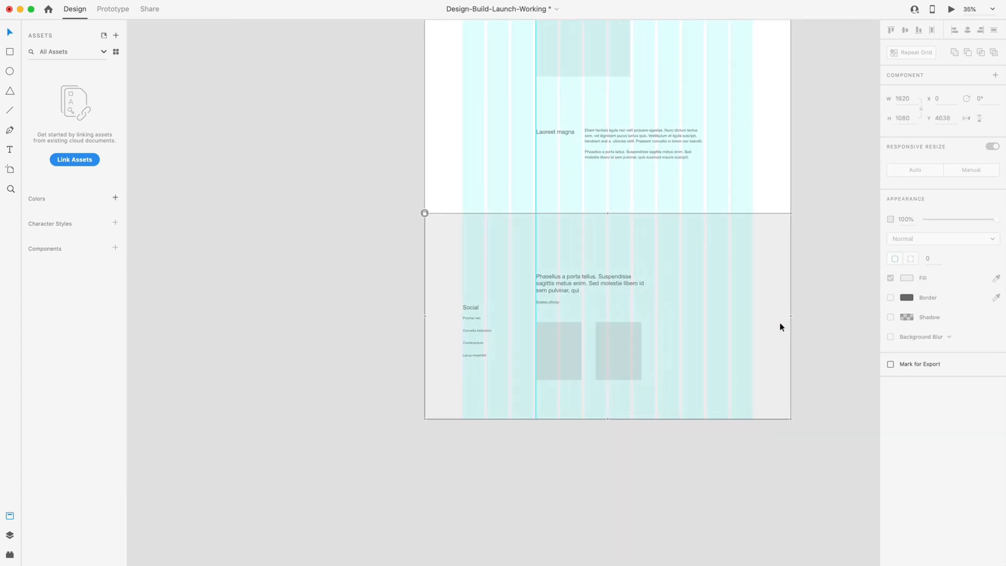
scroll(666, 362, up, 4)
drag(683, 404, 512, 229)
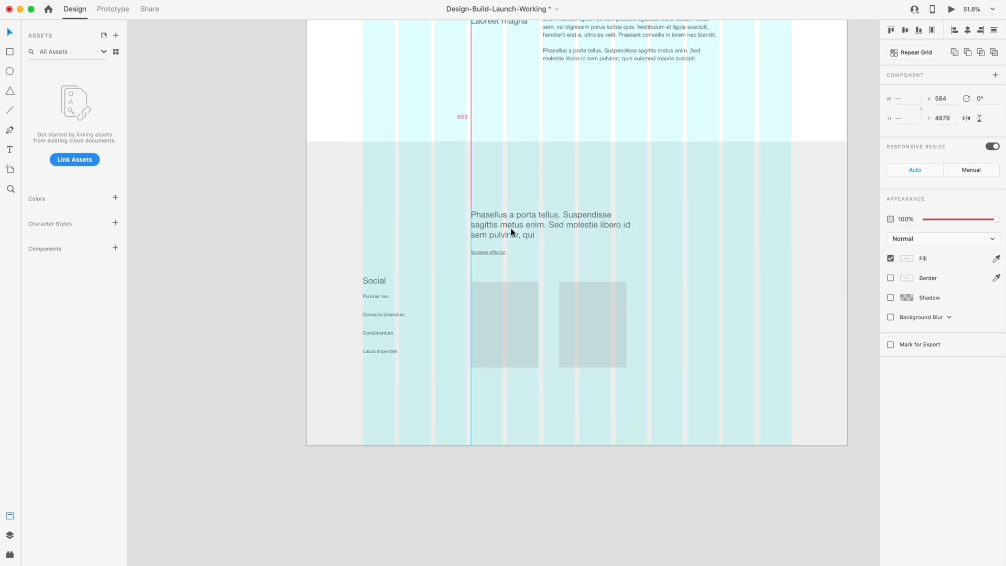
click(743, 326)
scroll(742, 326, down, 3)
scroll(698, 290, up, 7)
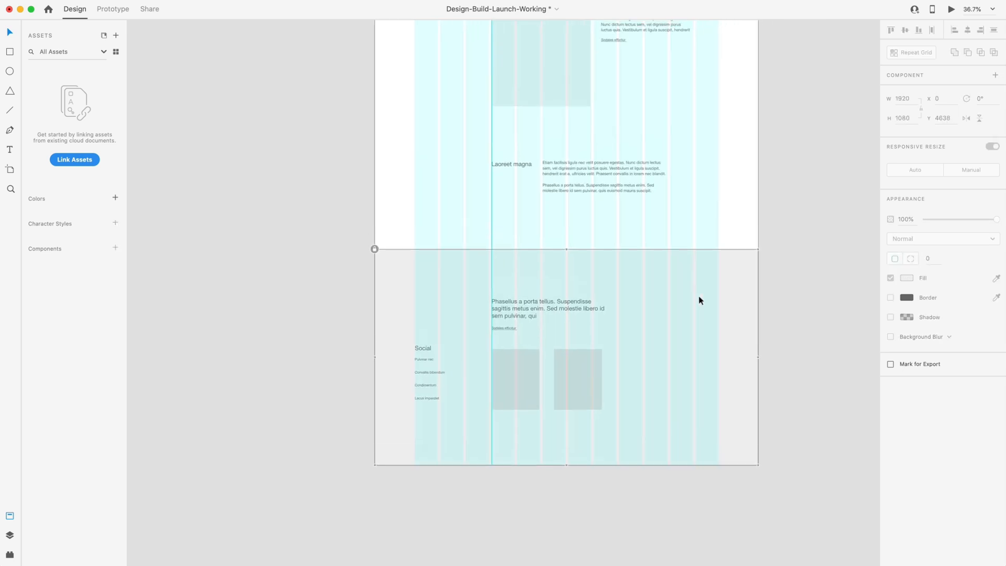
Step: Save the document and hide the layout grid on the Wire 2 artboard
scroll(700, 295, up, 10)
click(700, 296)
key(super+s)
click(718, 198)
scroll(632, 156, up, 5)
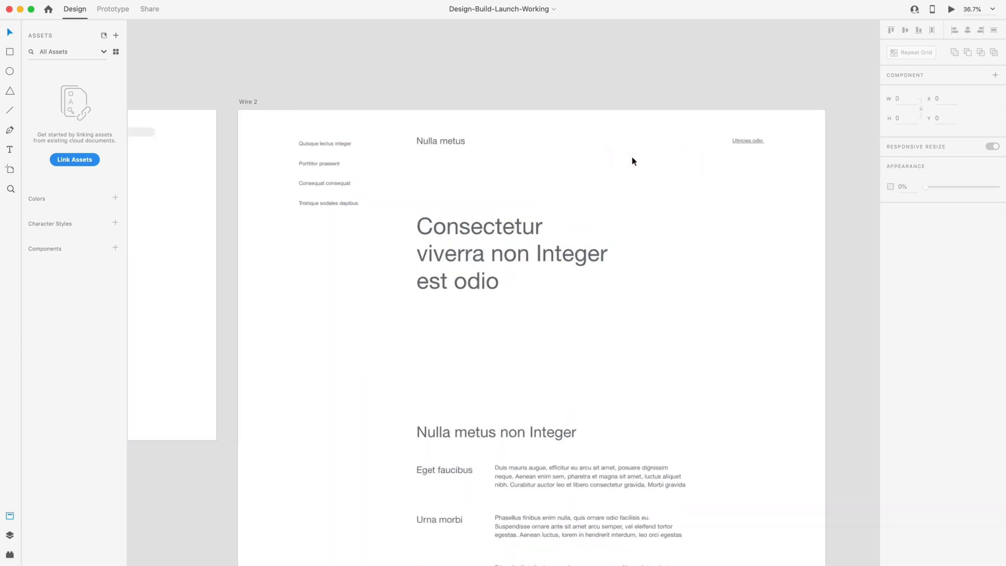
click(891, 304)
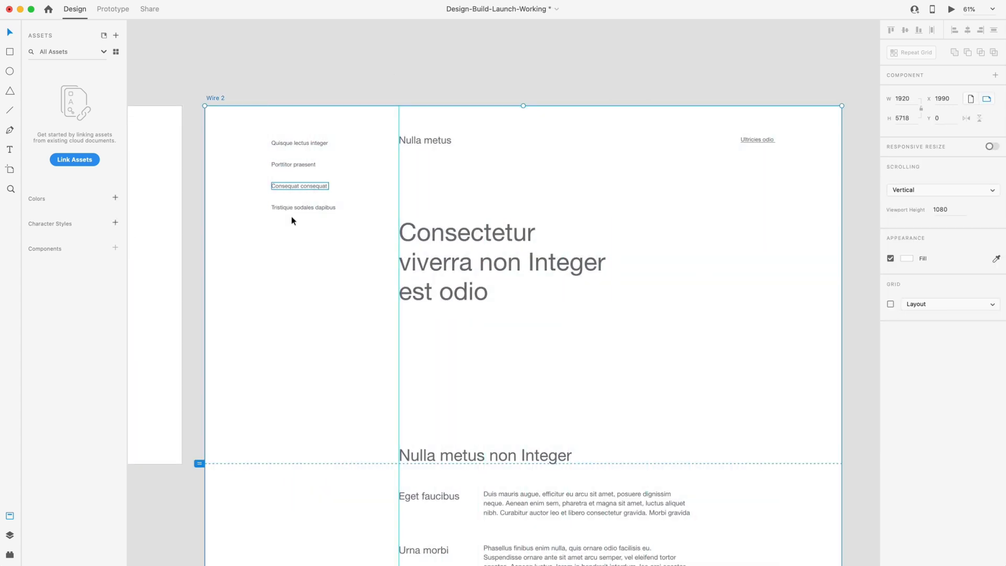
Step: Fix the position of the four stacked header links in Wire 2 when scrolling
drag(313, 255, 298, 122)
click(109, 10)
click(891, 249)
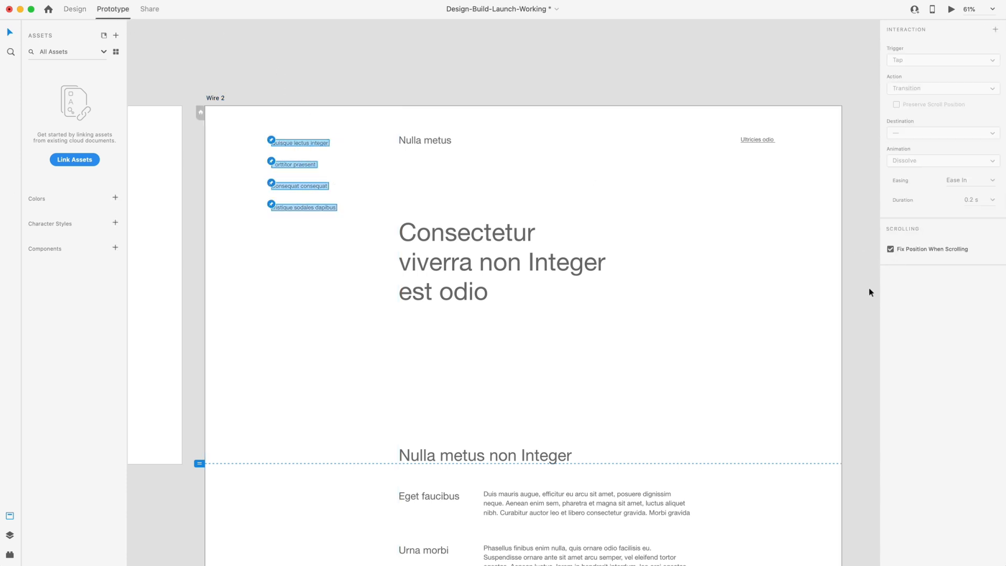
click(863, 62)
Step: Preview Wire 2 and check how the fixed header links behave down to the grey closing section
click(217, 98)
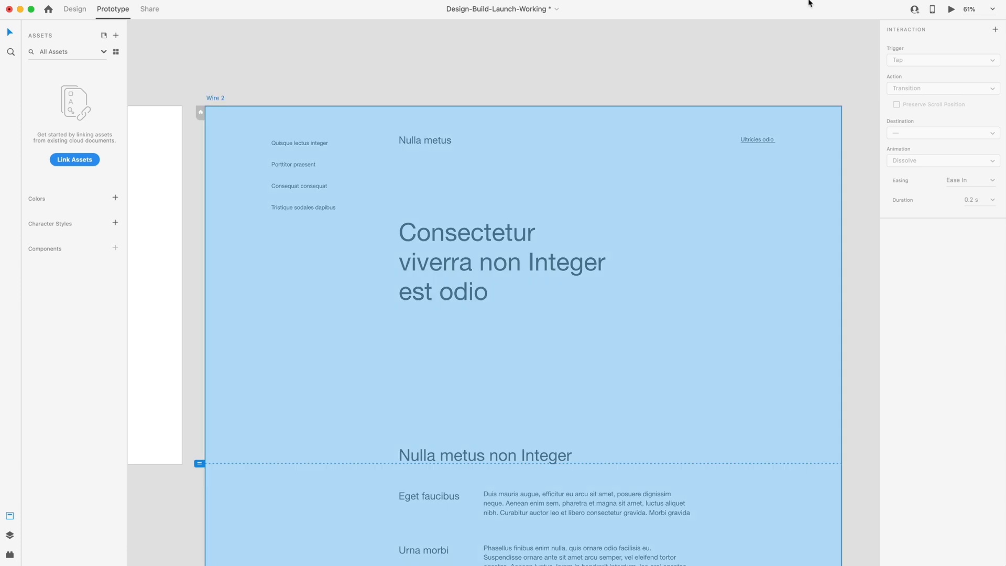
click(952, 10)
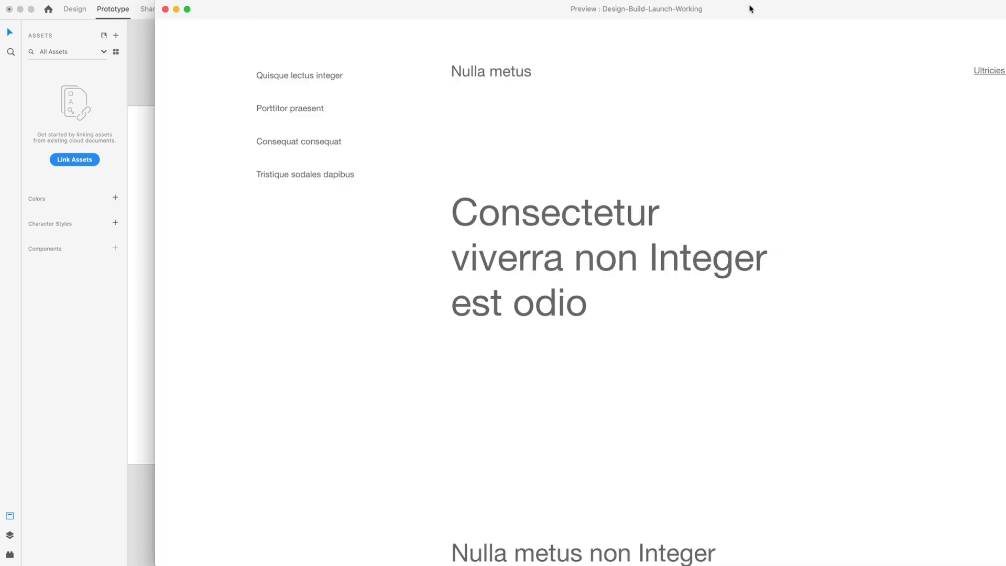
scroll(630, 142, down, 10)
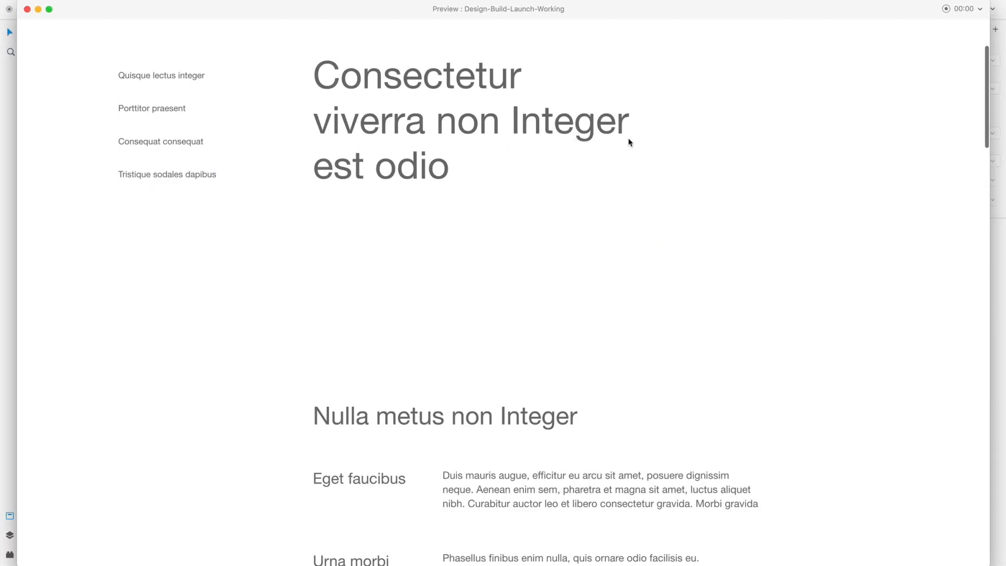
scroll(545, 187, down, 20)
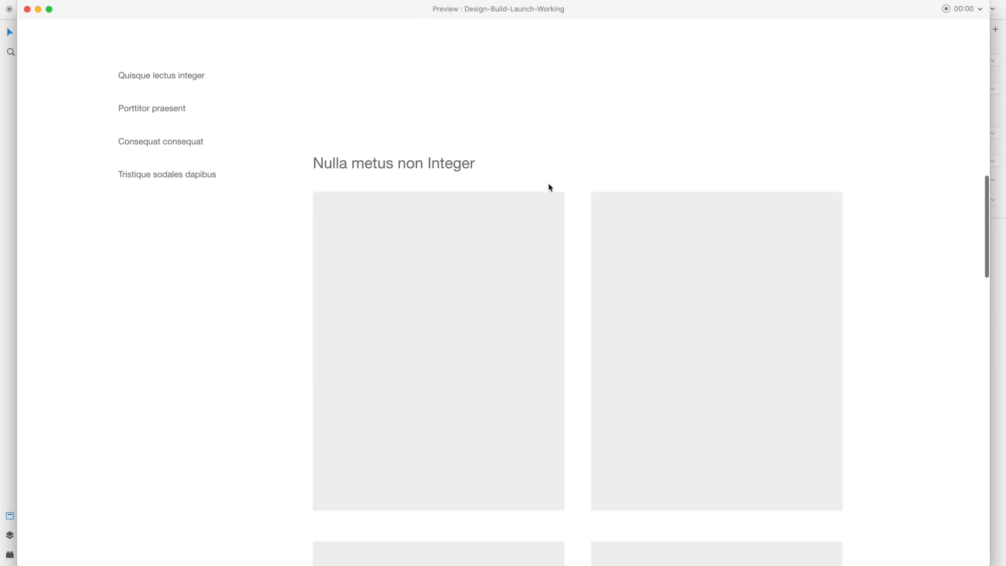
scroll(549, 186, down, 7)
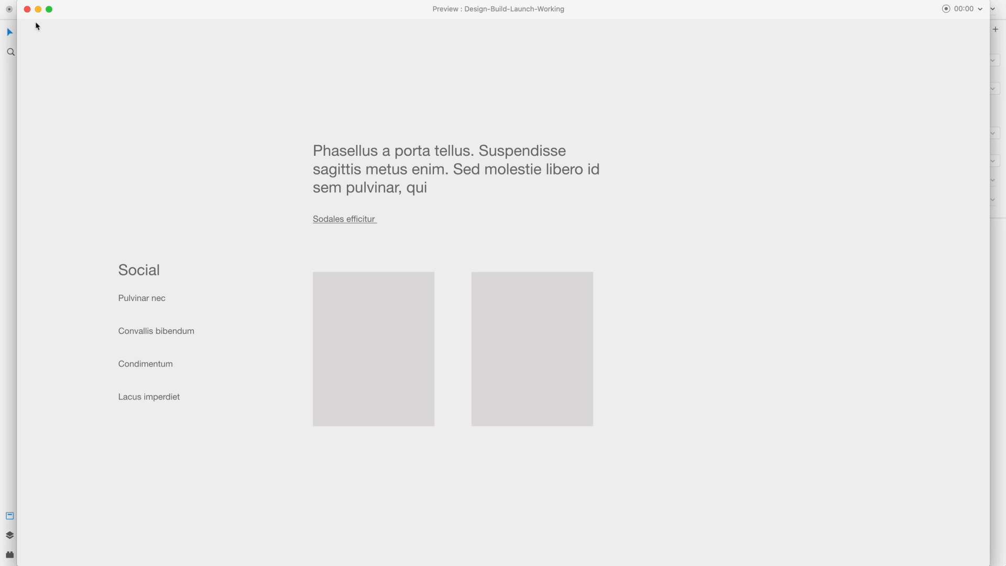
Step: Close the preview, bring the four fixed header links in front of the closing section's background, and preview Wire 2 again
click(28, 8)
drag(321, 174, 286, 39)
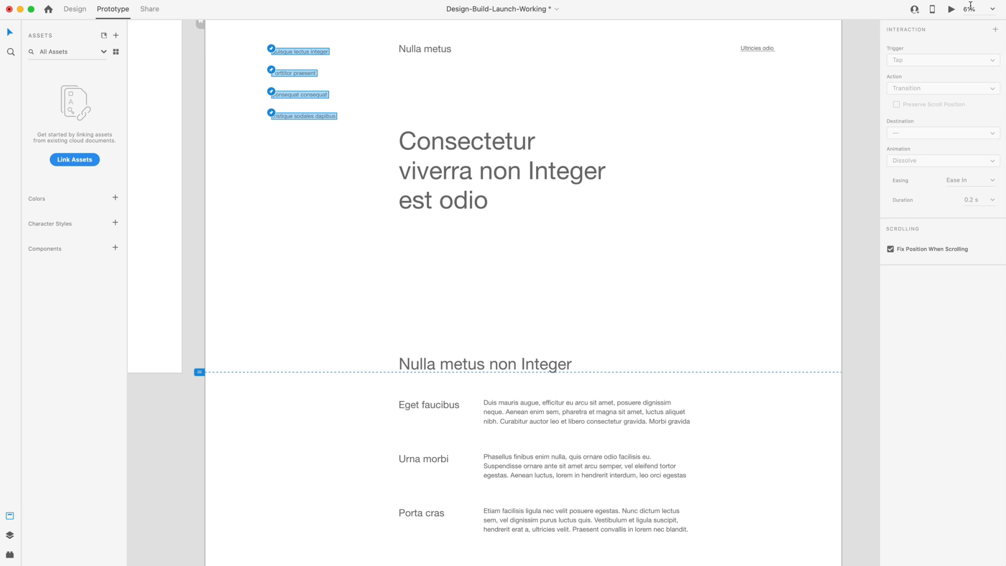
click(952, 9)
Step: Review the previewed page from header to closing section, checking the fixed links against the "Social" block, gallery and text sections
scroll(693, 140, down, 12)
scroll(694, 140, down, 15)
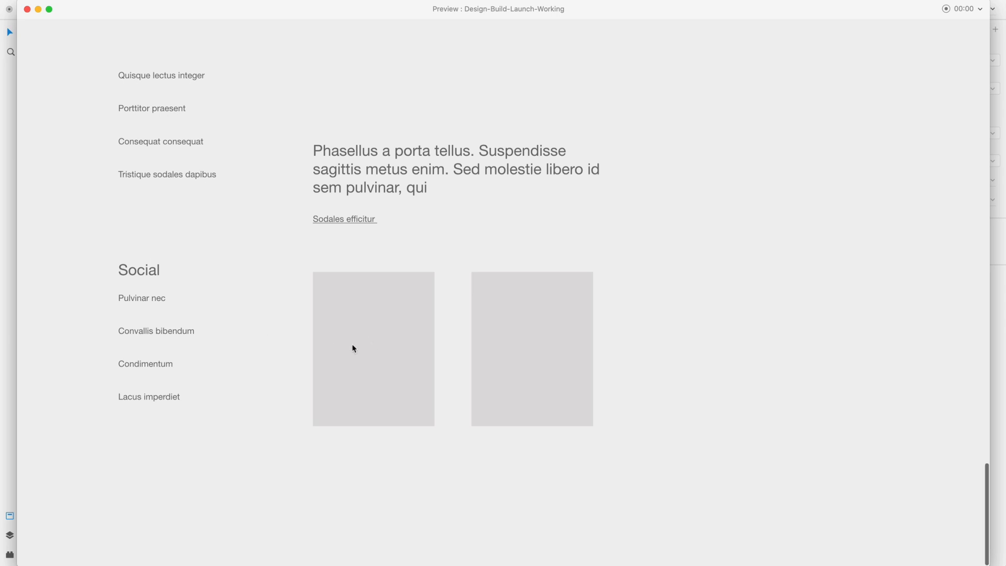
scroll(351, 348, up, 4)
scroll(357, 346, down, 4)
scroll(358, 346, up, 15)
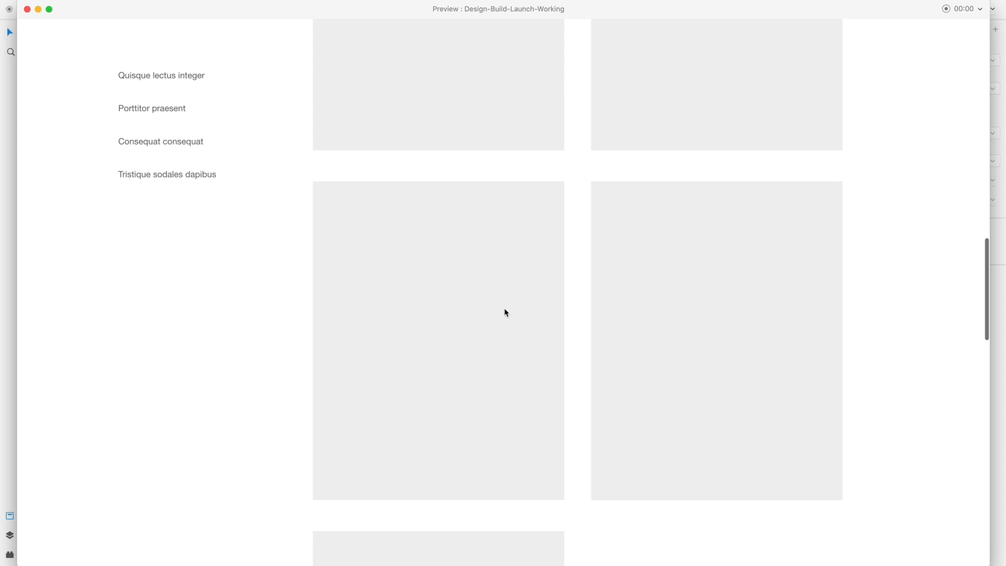
scroll(506, 313, up, 15)
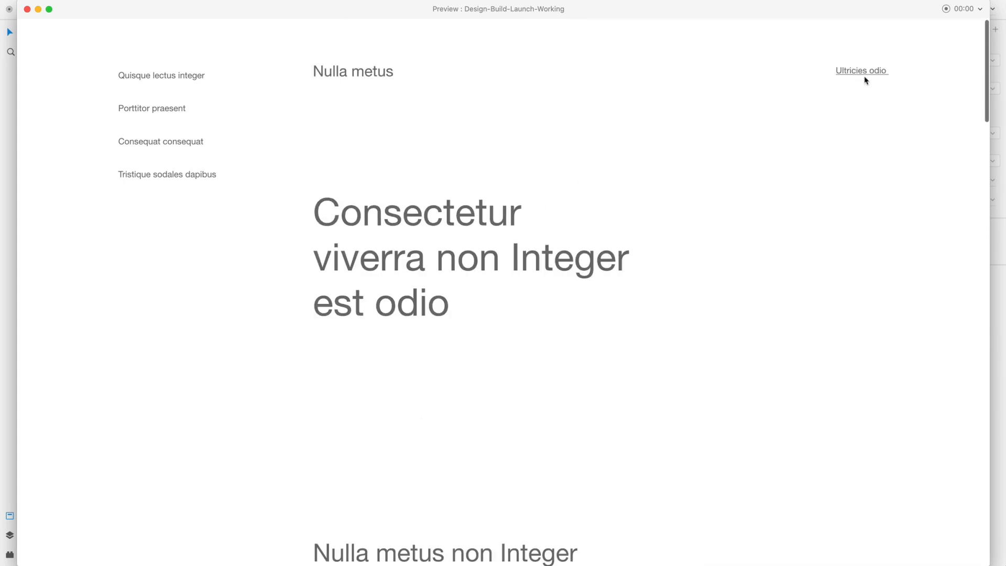
scroll(771, 177, down, 3)
scroll(734, 262, up, 3)
scroll(605, 474, down, 10)
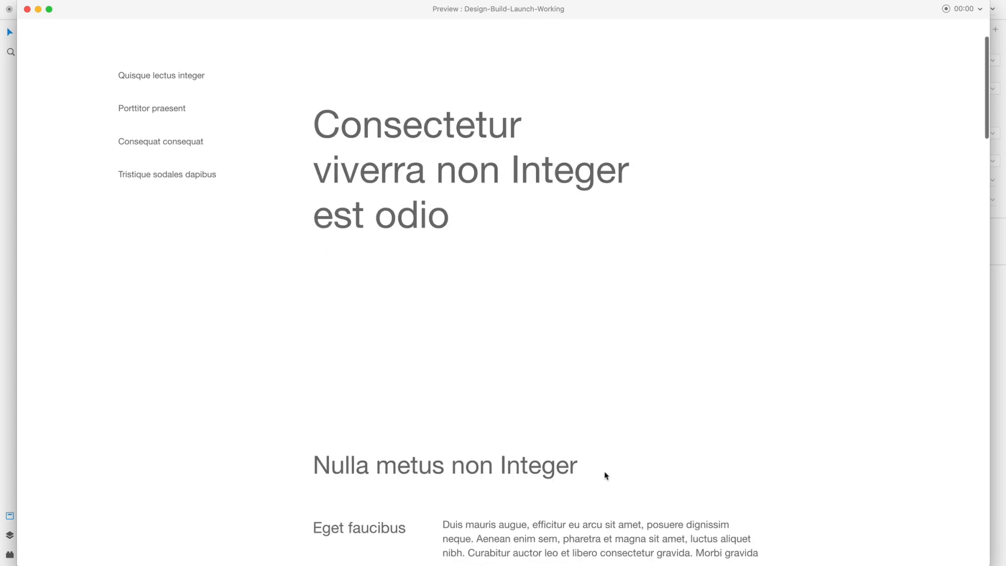
scroll(620, 288, down, 15)
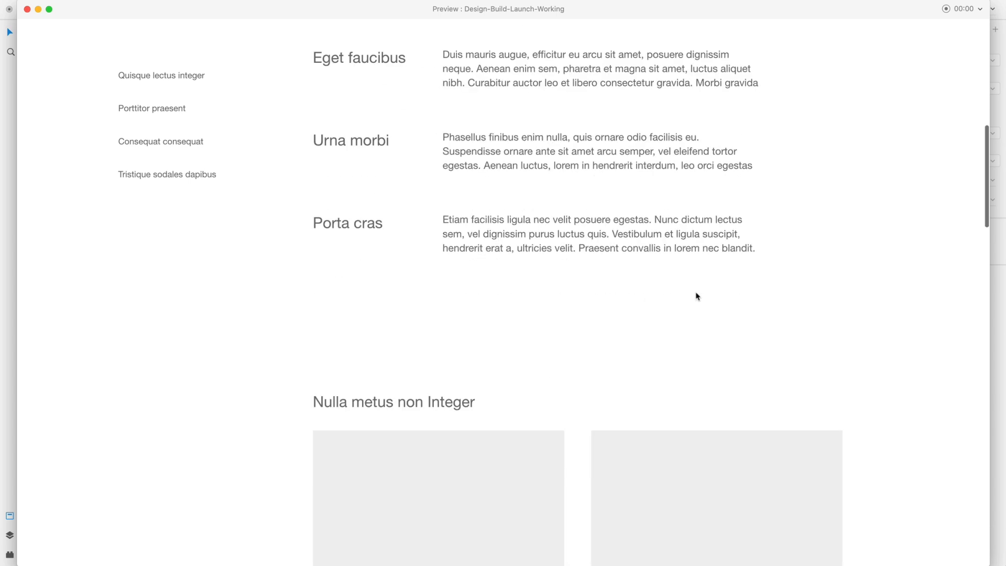
scroll(647, 303, down, 7)
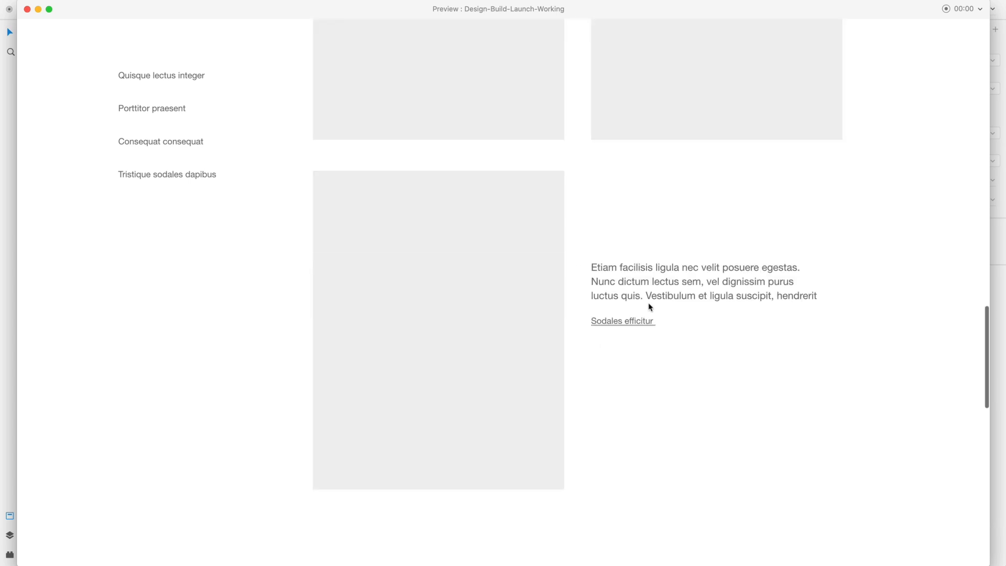
scroll(335, 311, down, 1)
scroll(390, 307, down, 1)
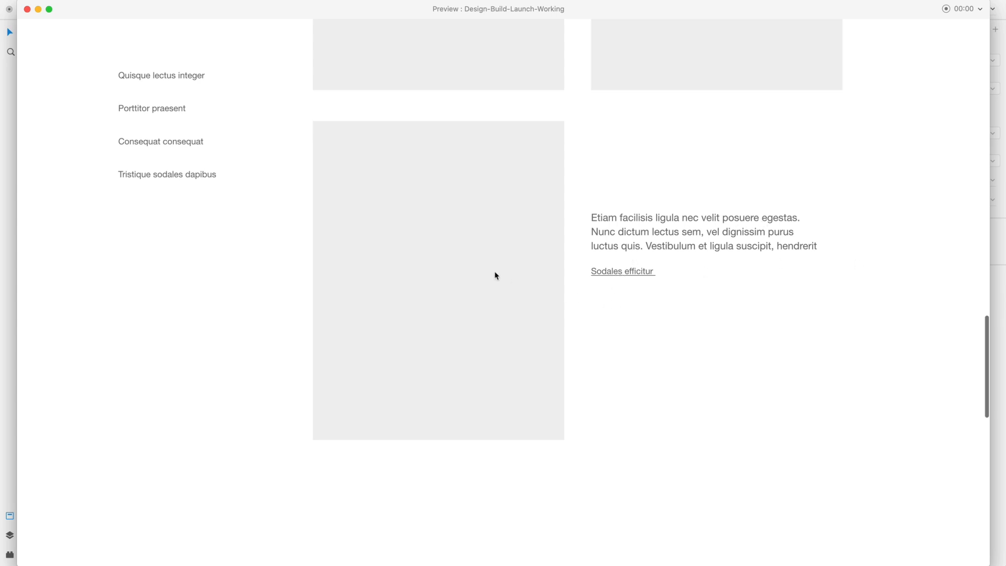
Step: Check the fixed links in the preview down to the grey closing section, return to the header and close the preview
scroll(523, 274, down, 8)
scroll(639, 280, down, 2)
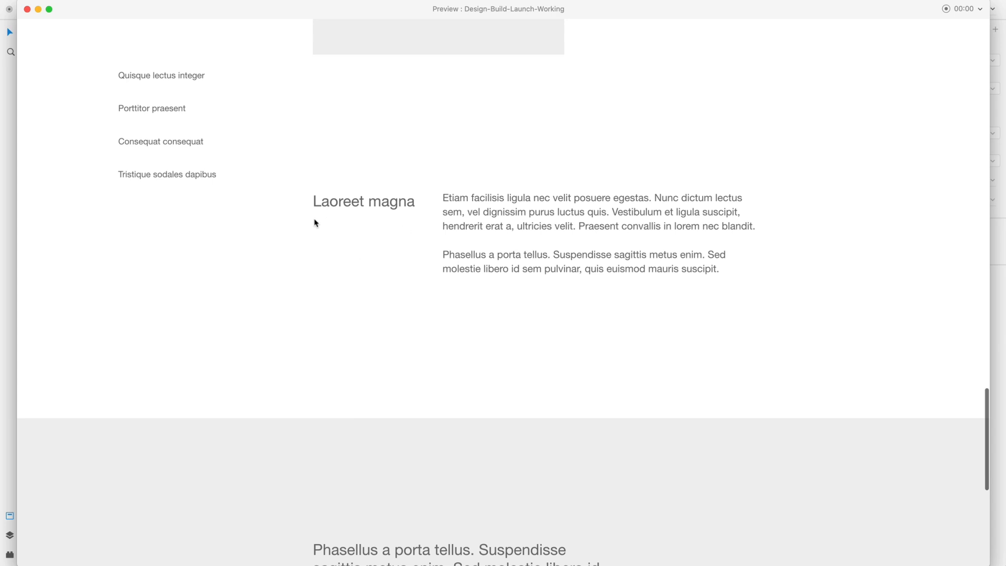
scroll(781, 227, down, 10)
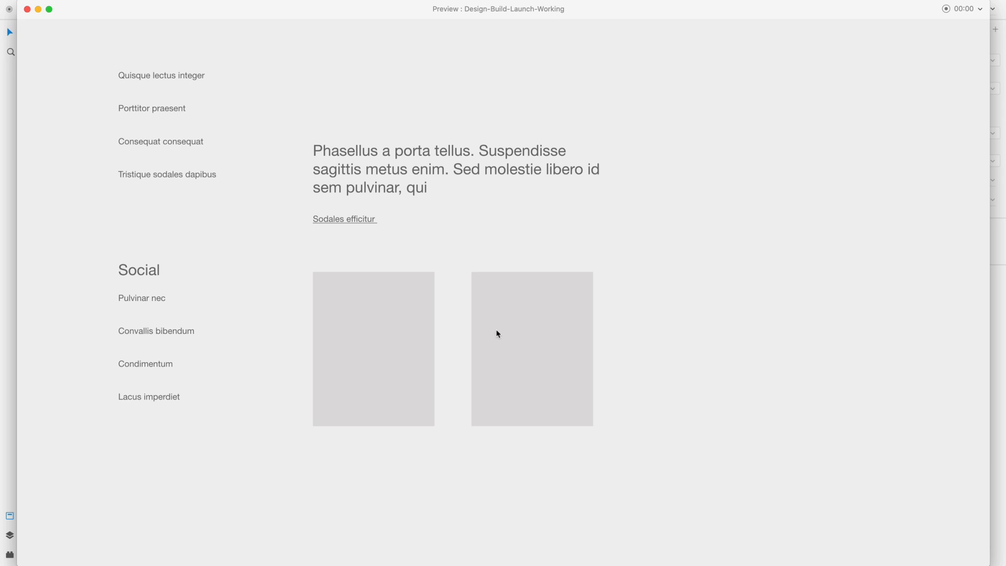
scroll(497, 334, up, 20)
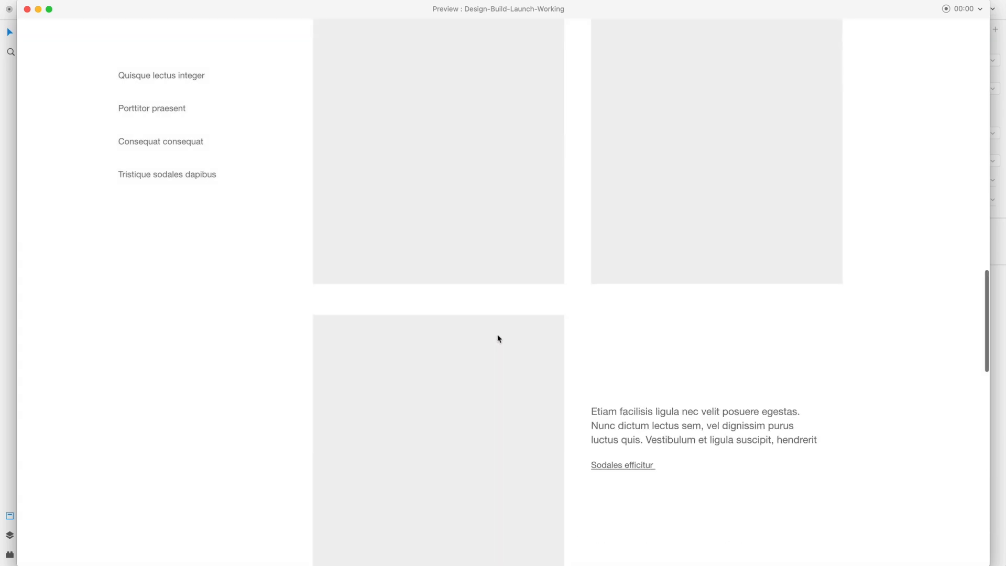
scroll(501, 338, up, 10)
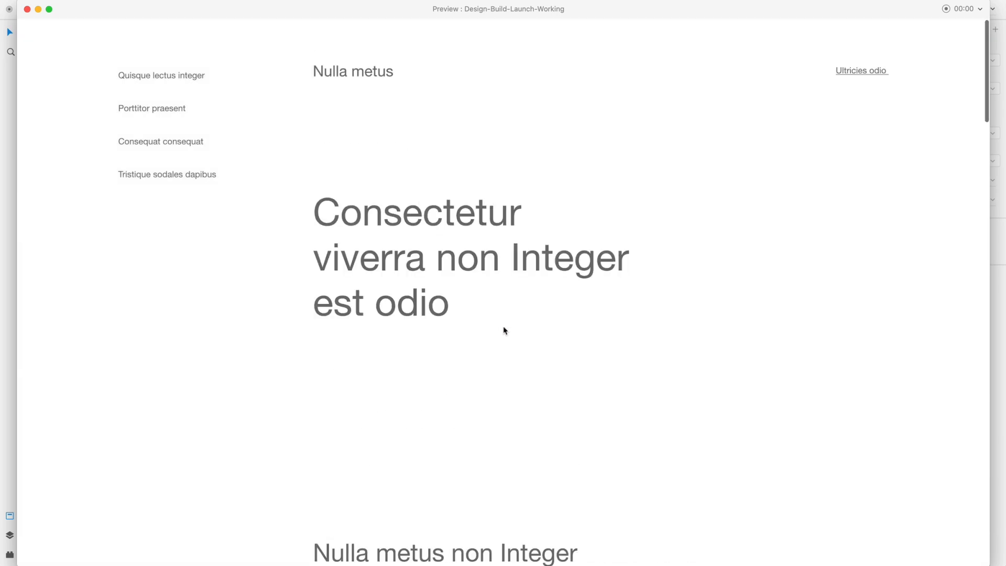
click(27, 9)
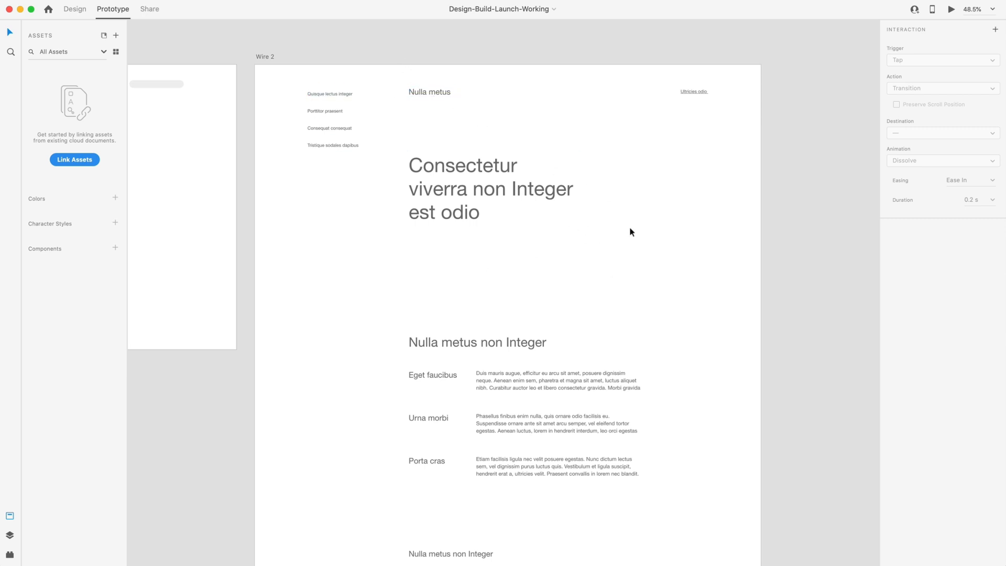
Step: Delete the "Ideas" text note beside the Wire 1 artboard
scroll(631, 229, down, 5)
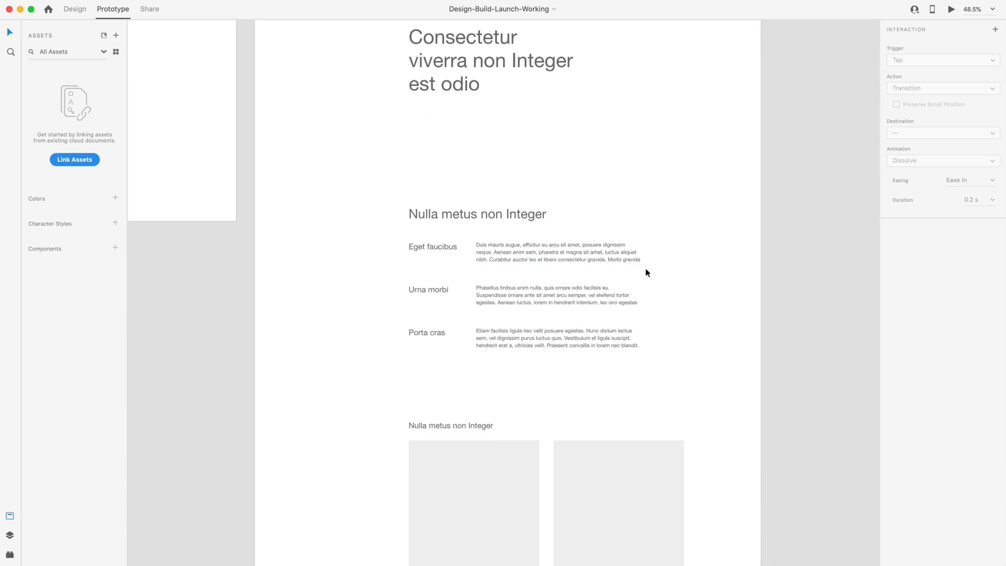
click(683, 191)
scroll(697, 212, down, 3)
scroll(601, 209, left, 5)
scroll(601, 212, left, 10)
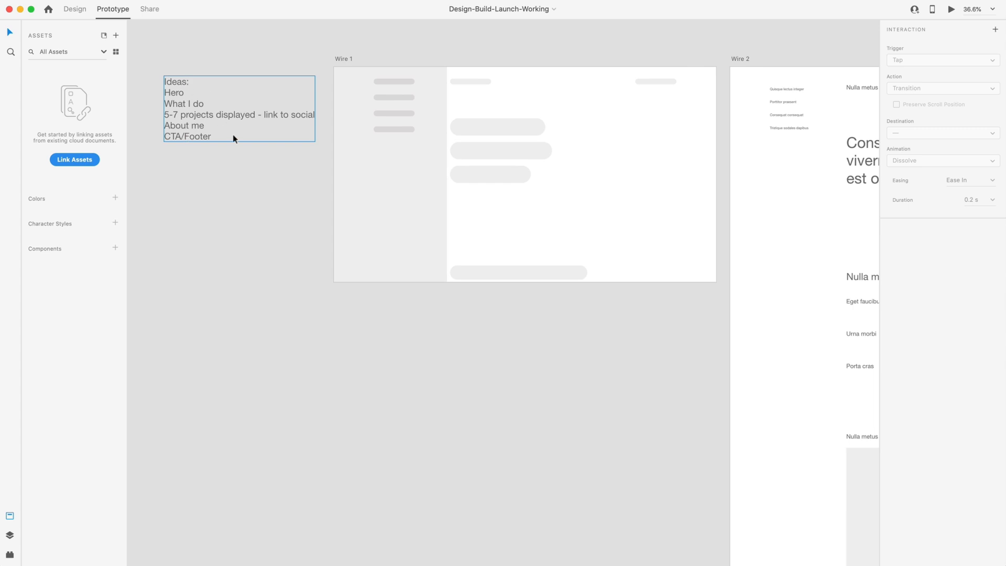
click(208, 109)
key(Delete)
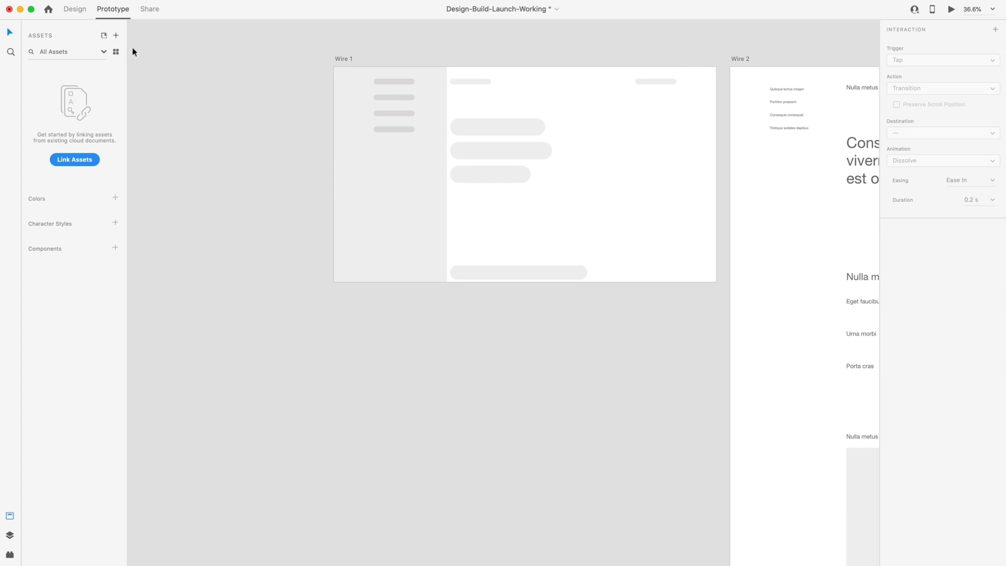
Step: Switch to Design mode and review the Wire 2 layout from its header down to the grey closing section
click(85, 10)
scroll(267, 150, down, 5)
scroll(274, 147, right, 5)
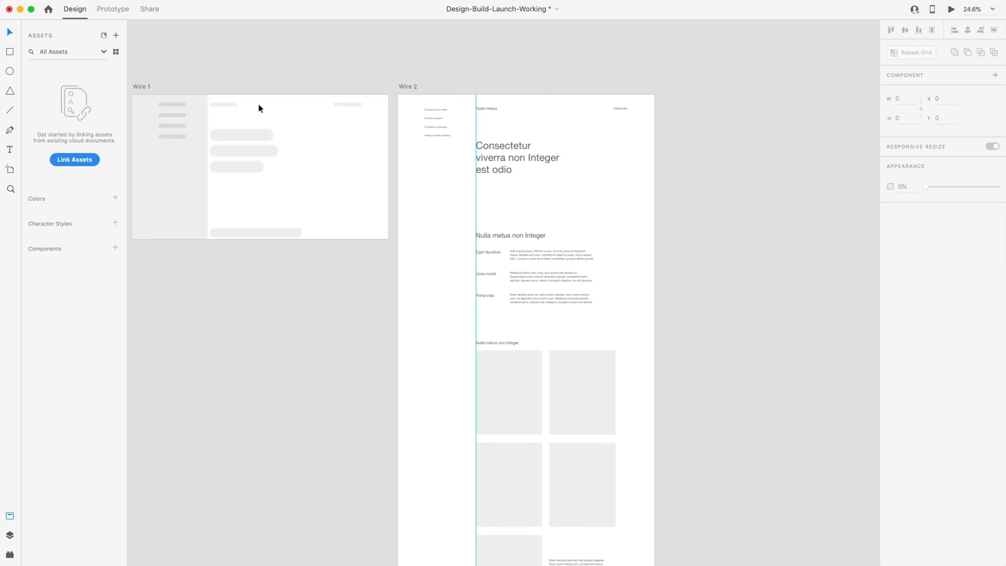
scroll(263, 103, left, 1)
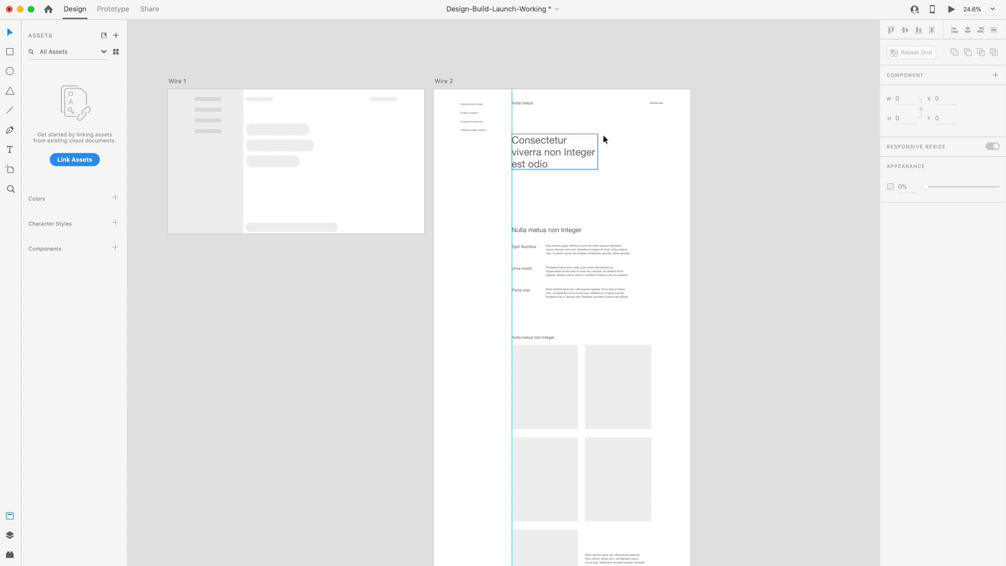
scroll(635, 187, down, 2)
scroll(635, 188, down, 10)
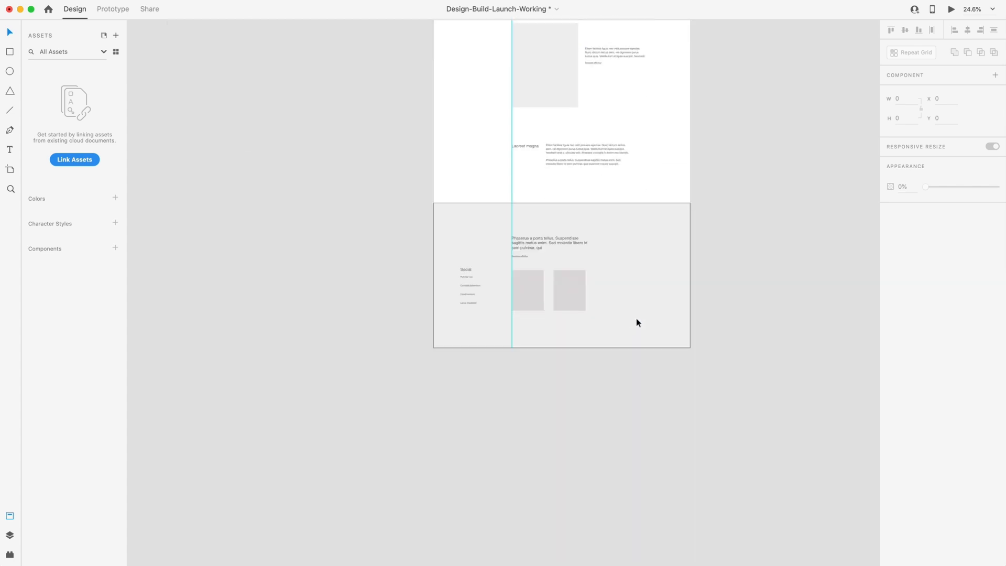
scroll(637, 315, up, 13)
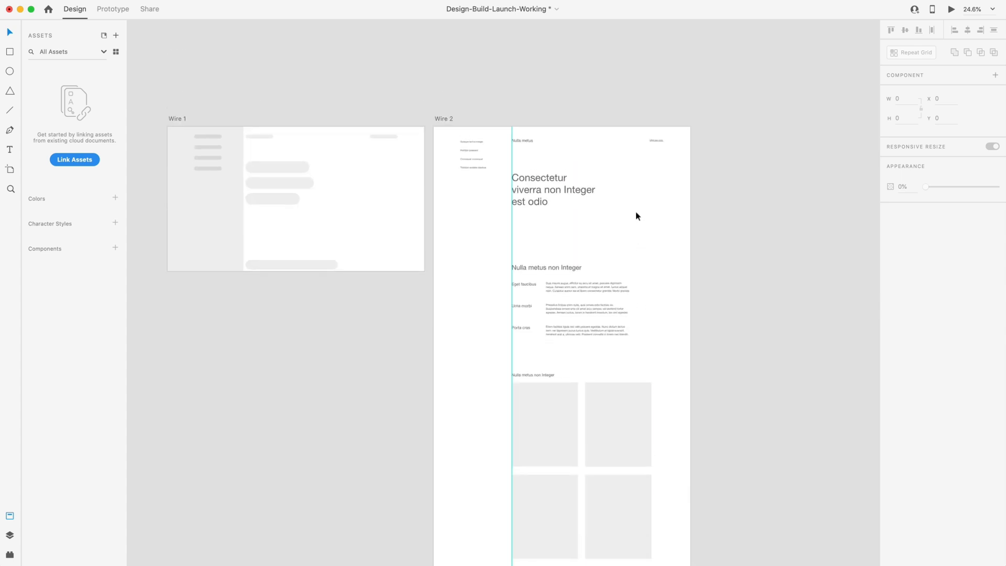
click(635, 206)
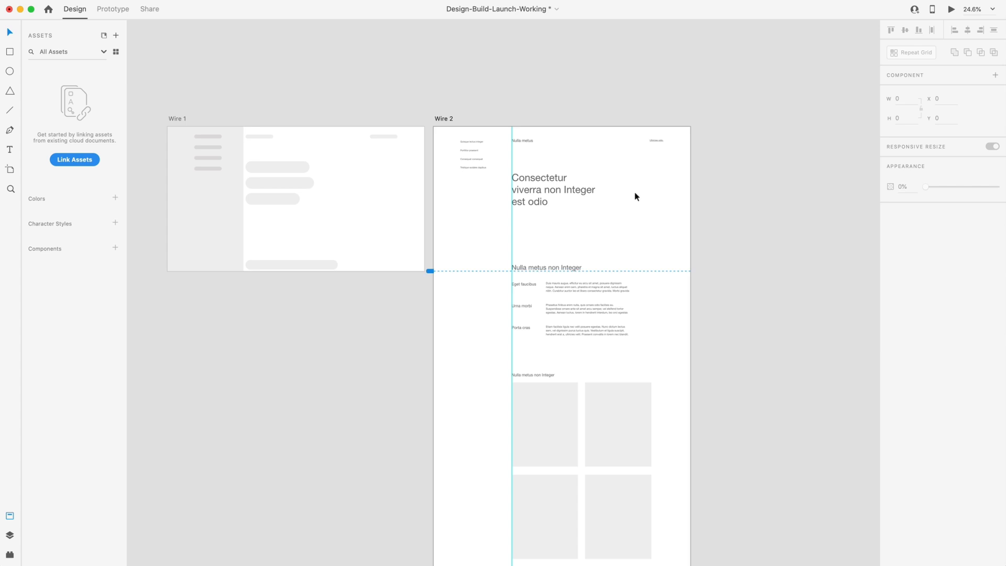